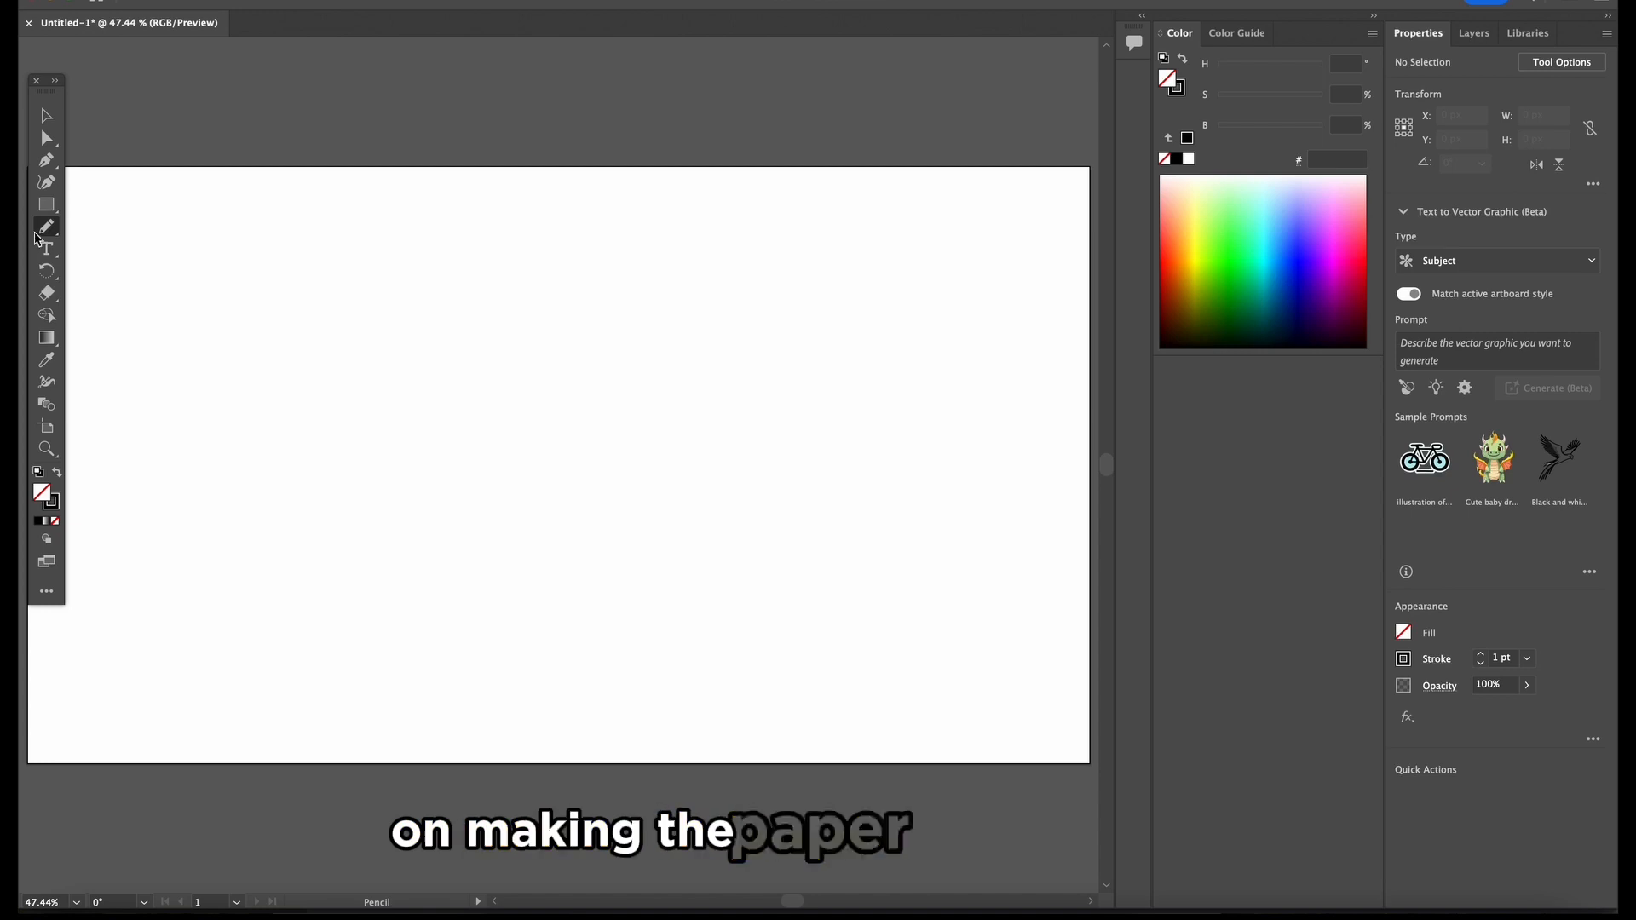
# Keep the Pencil tool at its smoothest fidelity and draw a large closed wavy outline filling most of the artboard
pyautogui.doubleClick(46, 227)
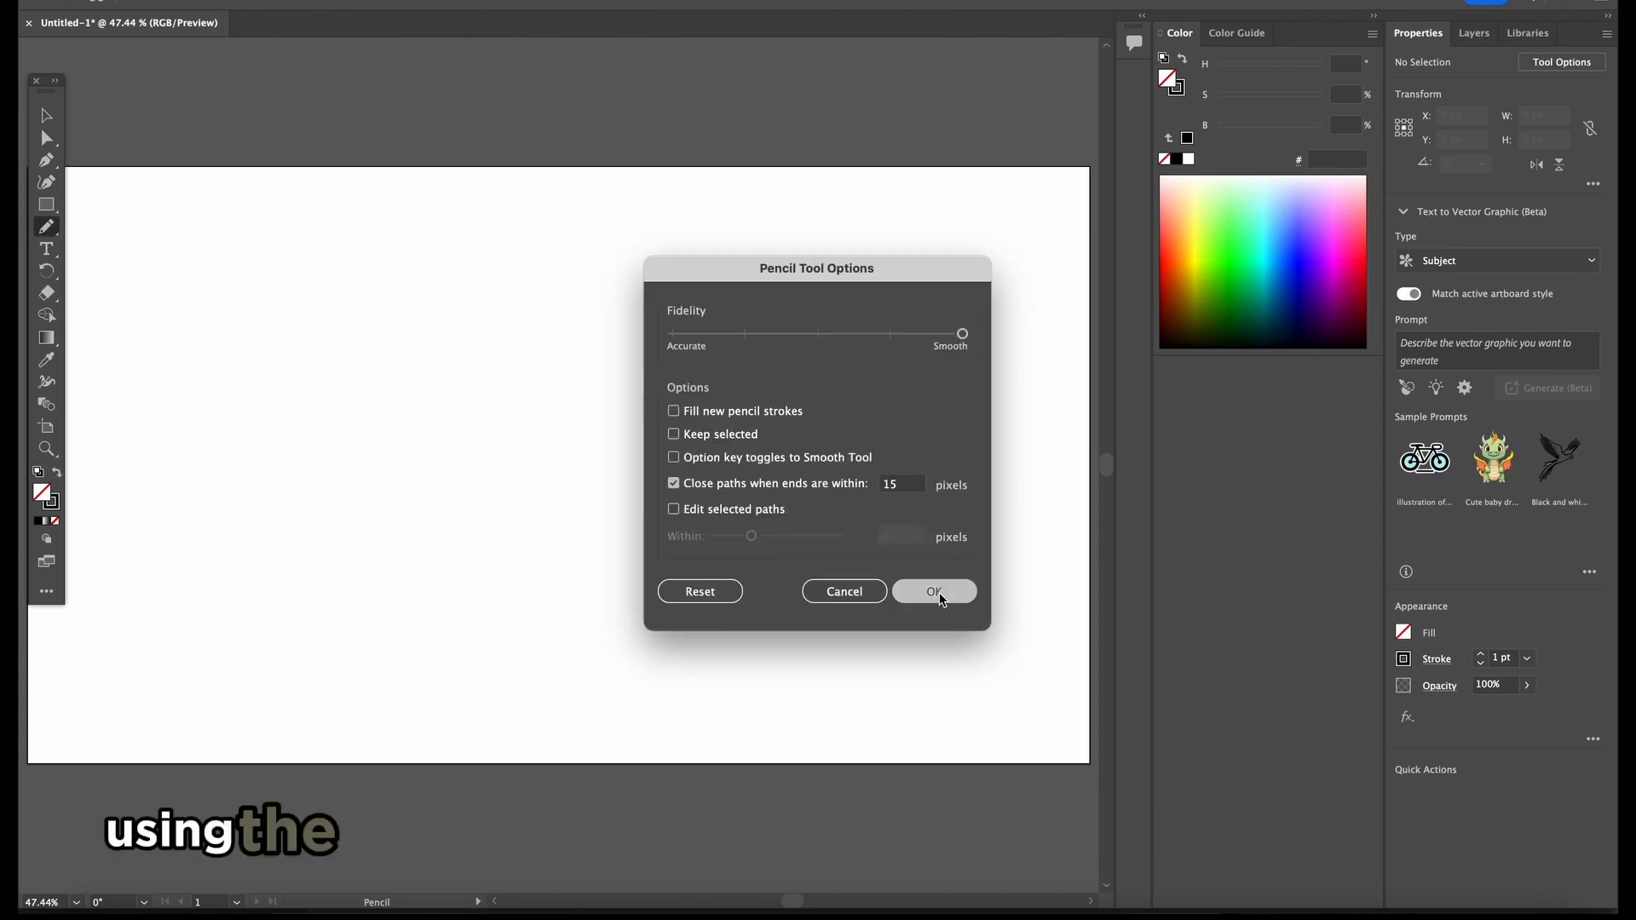
pyautogui.click(935, 591)
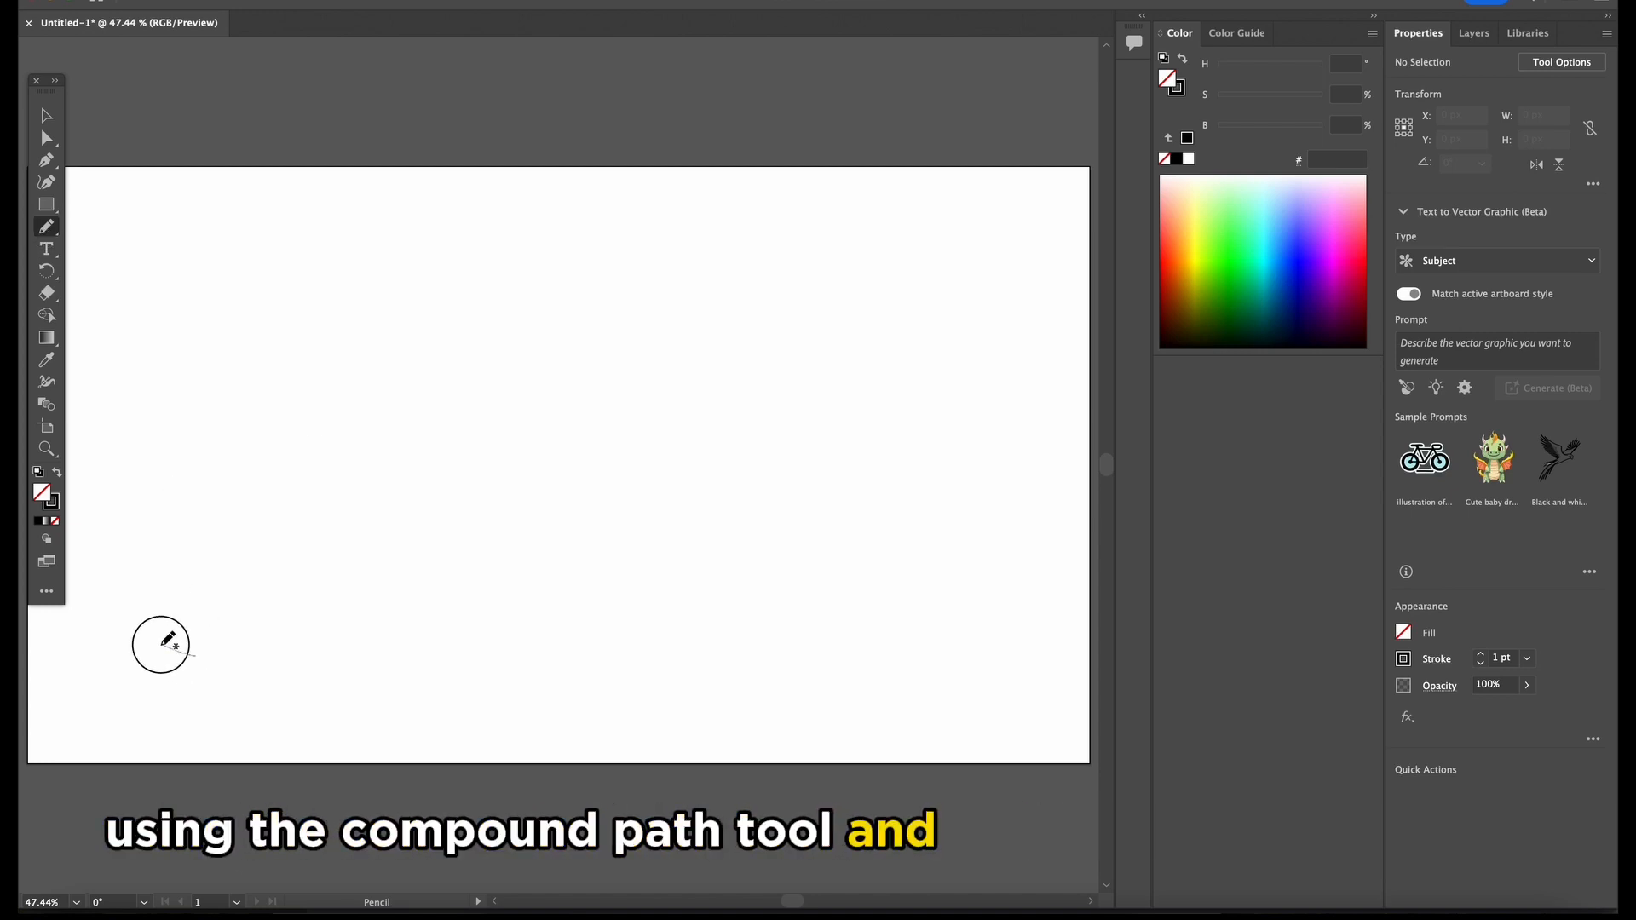
pyautogui.moveTo(162, 645)
pyautogui.mouseDown()
pyautogui.moveTo(115, 595)
pyautogui.moveTo(96, 509)
pyautogui.moveTo(128, 304)
pyautogui.mouseUp()
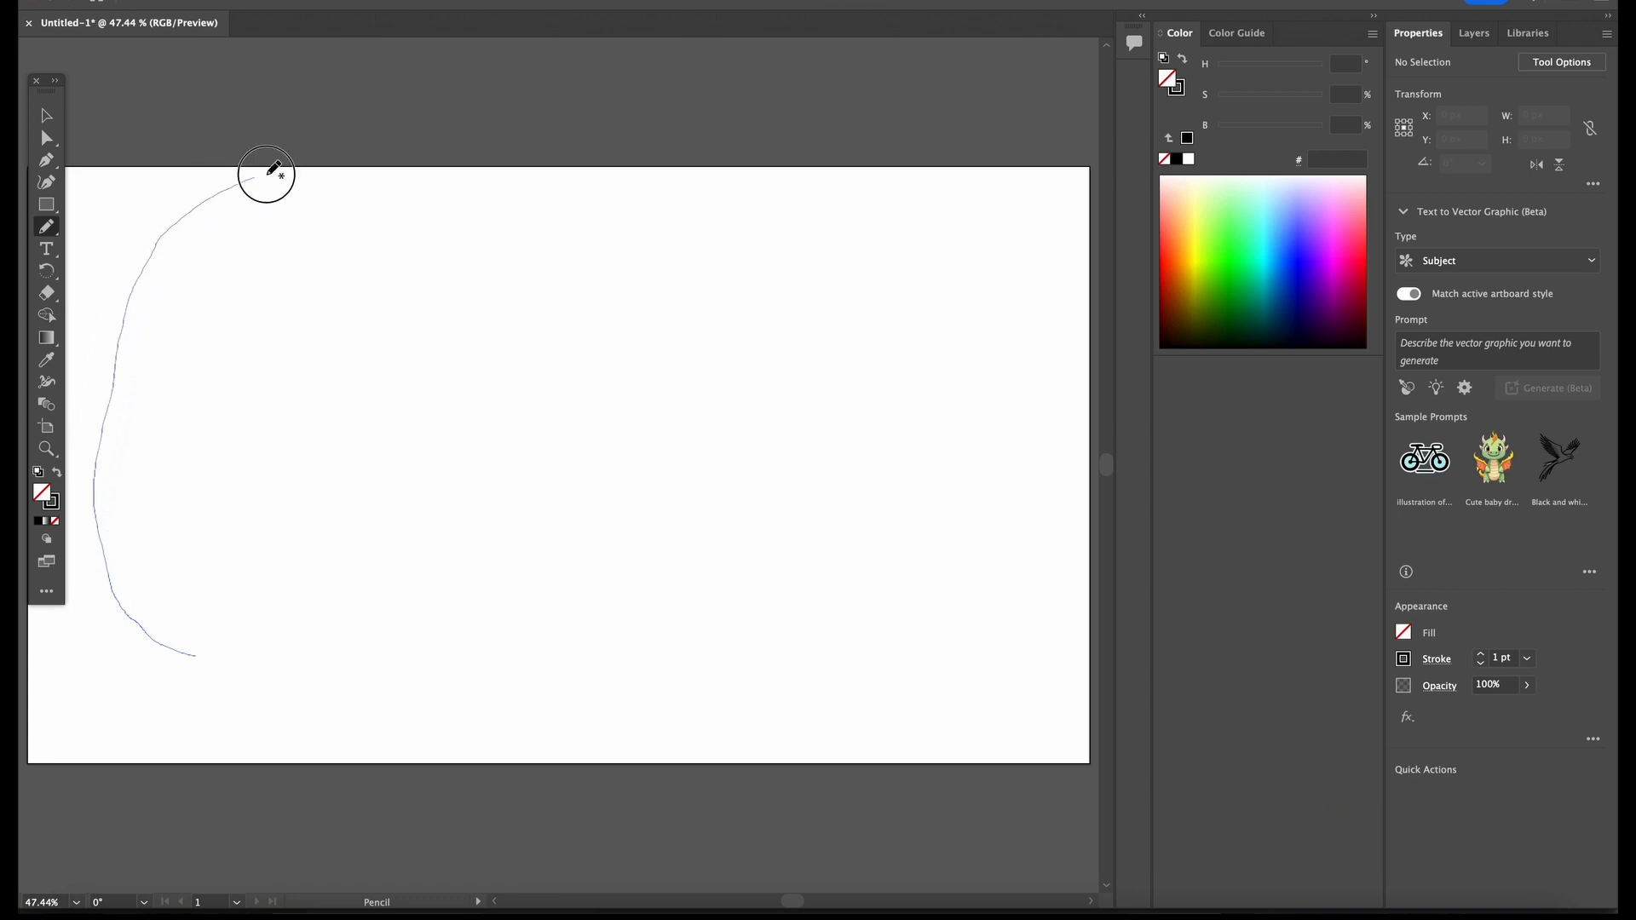
pyautogui.moveTo(462, 194)
pyautogui.mouseDown()
pyautogui.moveTo(781, 198)
pyautogui.moveTo(836, 232)
pyautogui.moveTo(1008, 426)
pyautogui.moveTo(972, 550)
pyautogui.moveTo(863, 659)
pyautogui.moveTo(751, 681)
pyautogui.moveTo(451, 656)
pyautogui.moveTo(290, 686)
pyautogui.moveTo(193, 677)
pyautogui.moveTo(197, 635)
pyautogui.mouseUp()
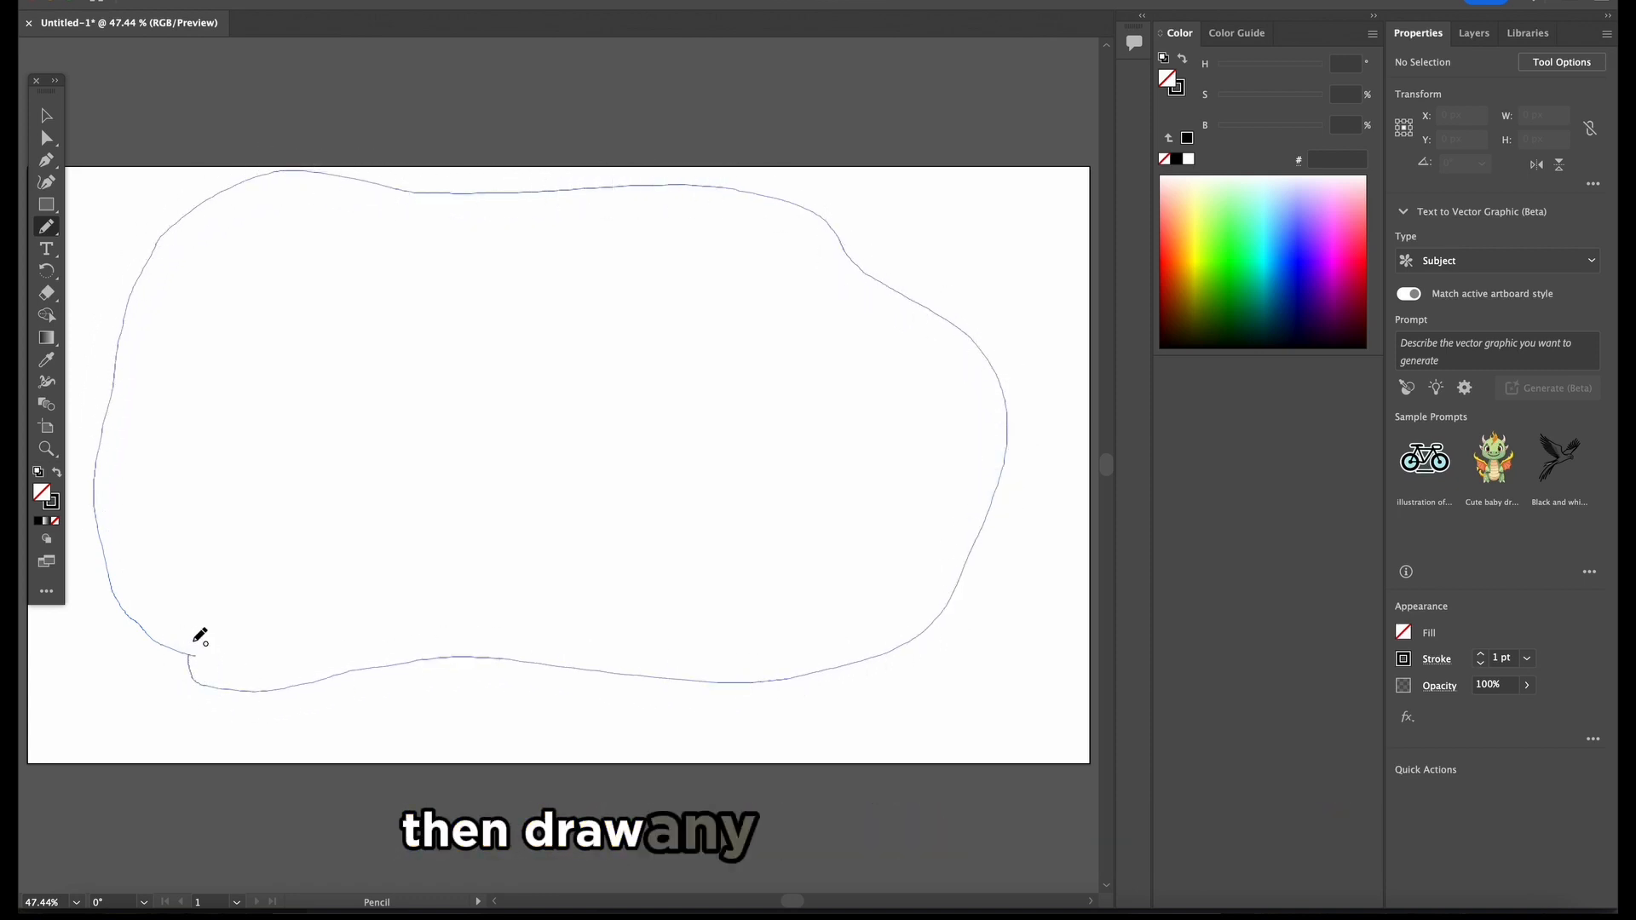
pyautogui.scroll(1, 725, 511)
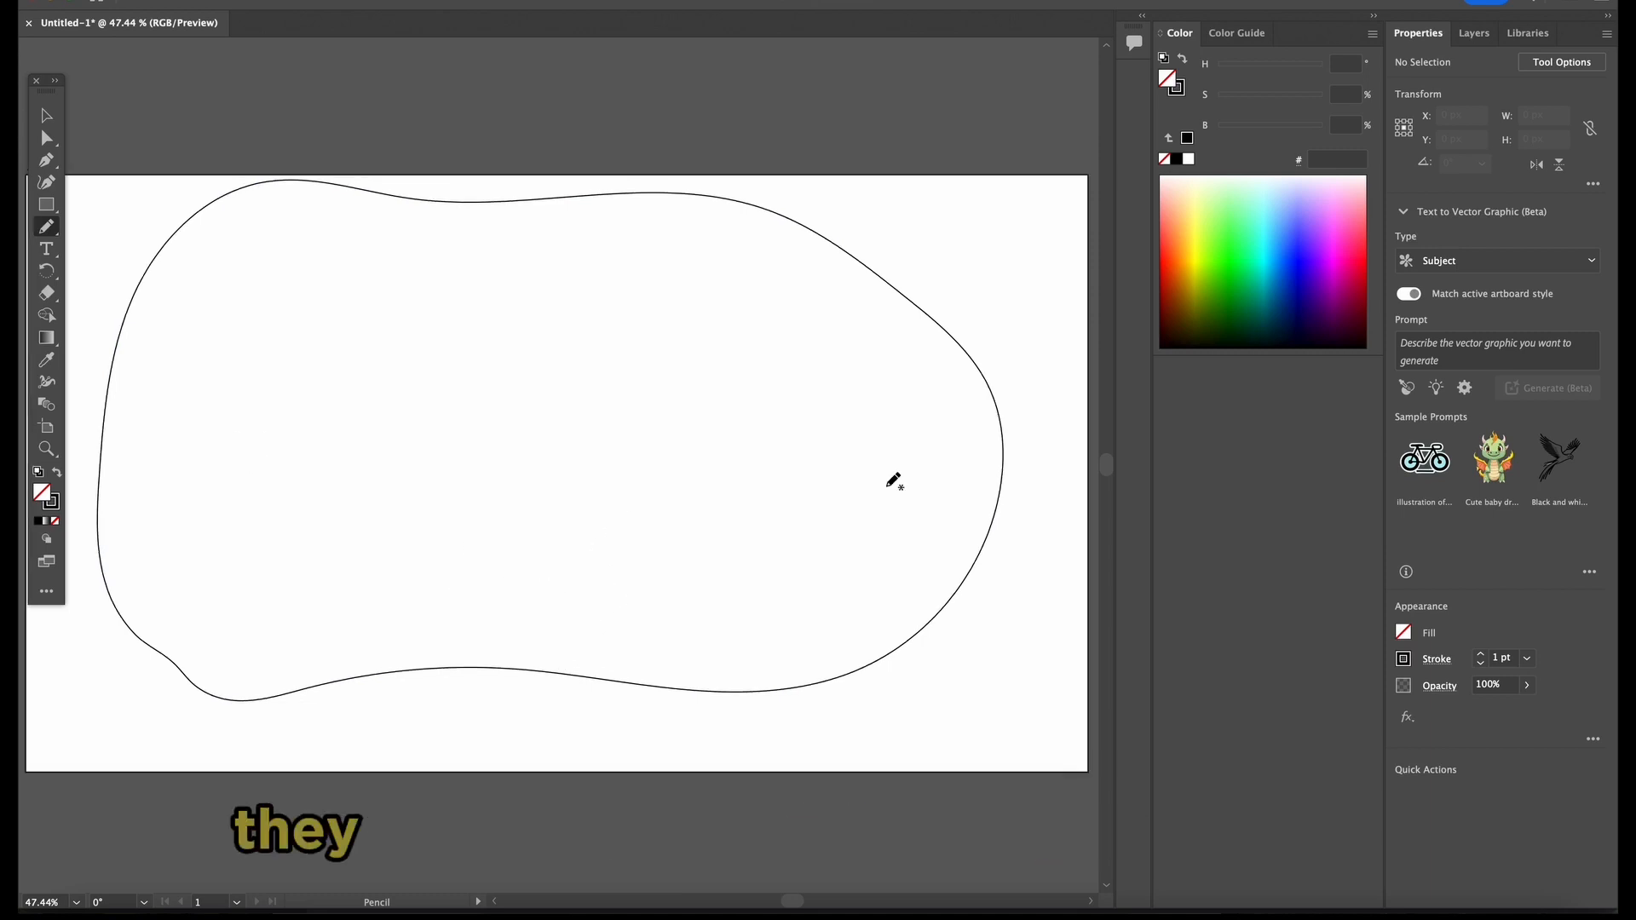
# Draw three progressively smaller closed wavy outlines nested inside the large one with the Pencil tool
pyautogui.moveTo(230, 302)
pyautogui.mouseDown()
pyautogui.moveTo(421, 235)
pyautogui.moveTo(502, 251)
pyautogui.moveTo(660, 327)
pyautogui.mouseUp()
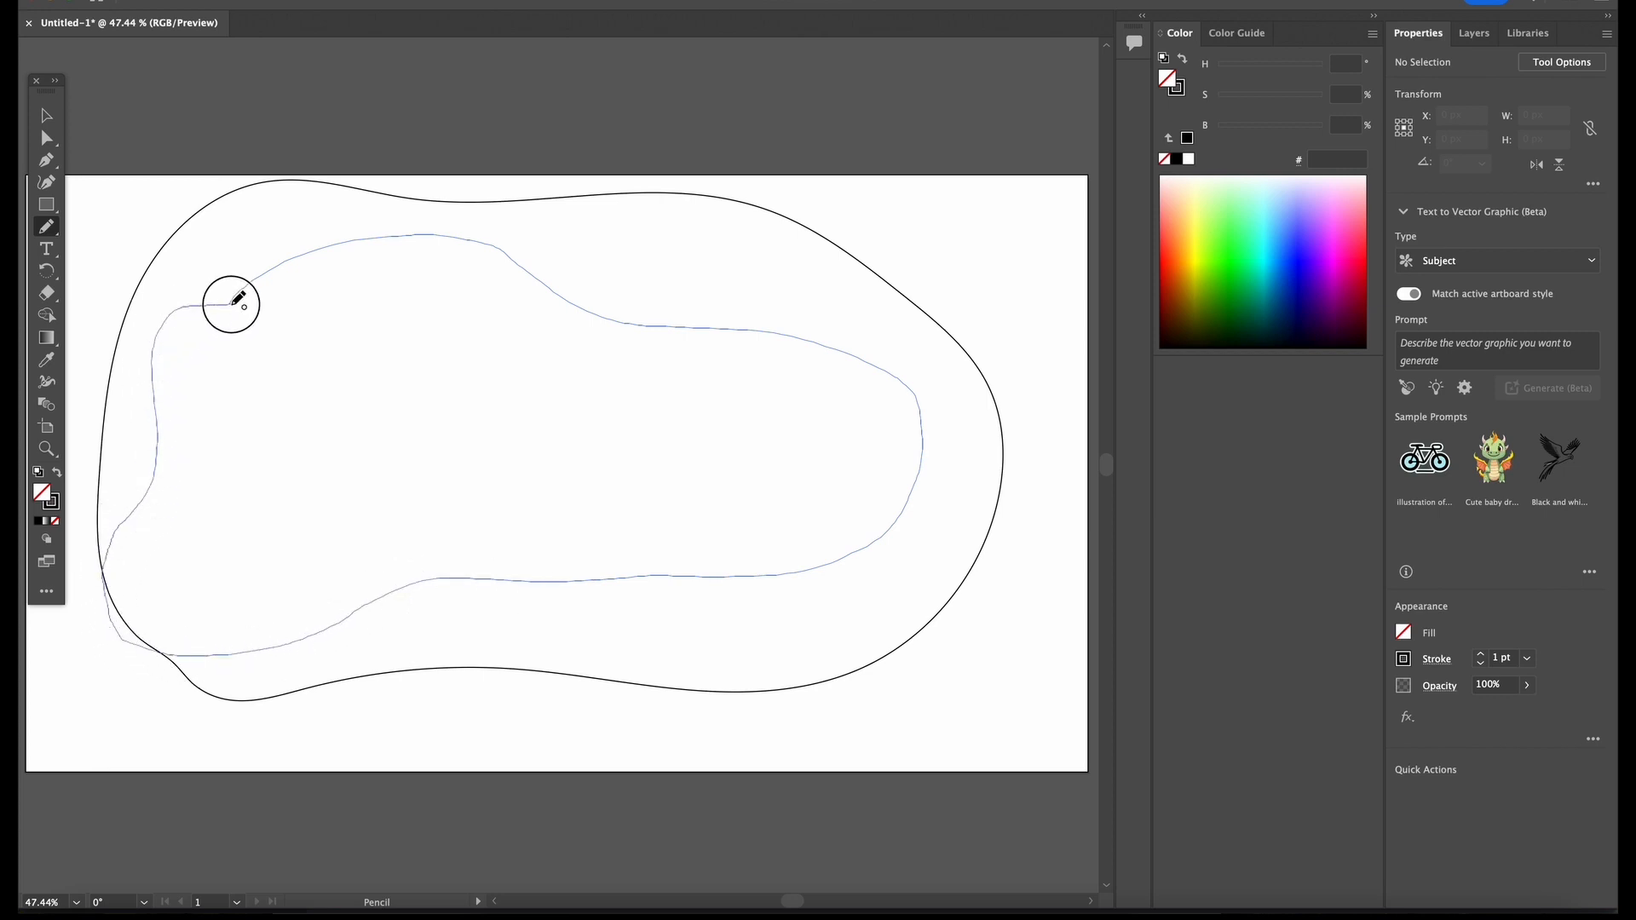
pyautogui.moveTo(231, 304); pyautogui.dragTo(231, 304)
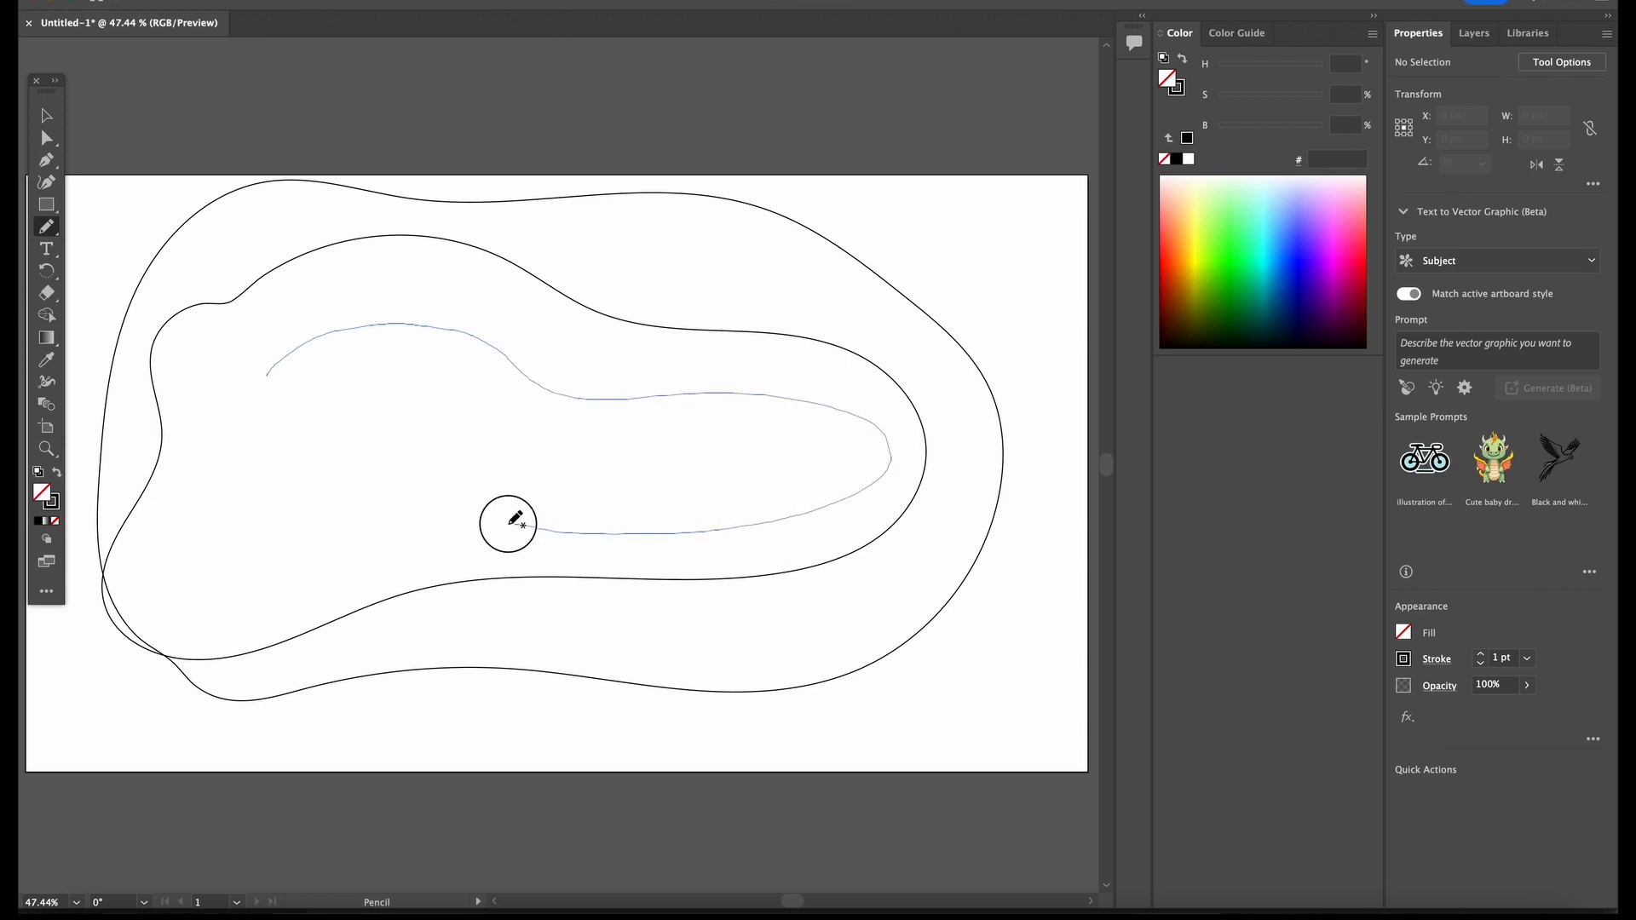
pyautogui.moveTo(254, 389); pyautogui.dragTo(254, 391)
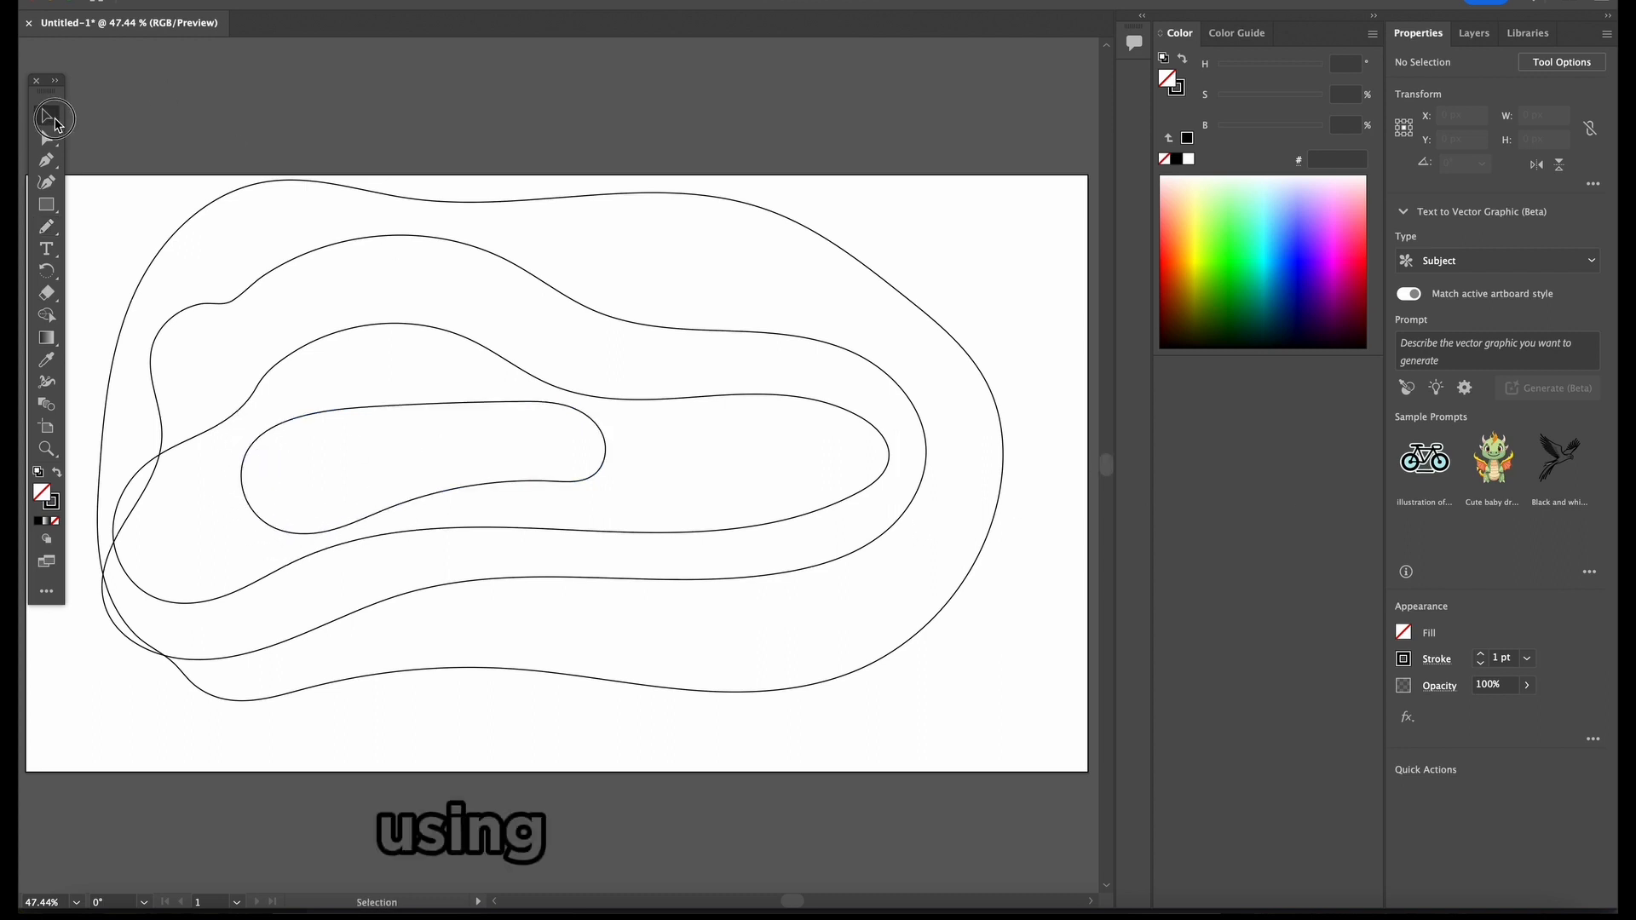
# Select all four wavy outlines and move them together off the artboard onto the empty canvas to its right
pyautogui.moveTo(119, 213); pyautogui.dragTo(1011, 767)
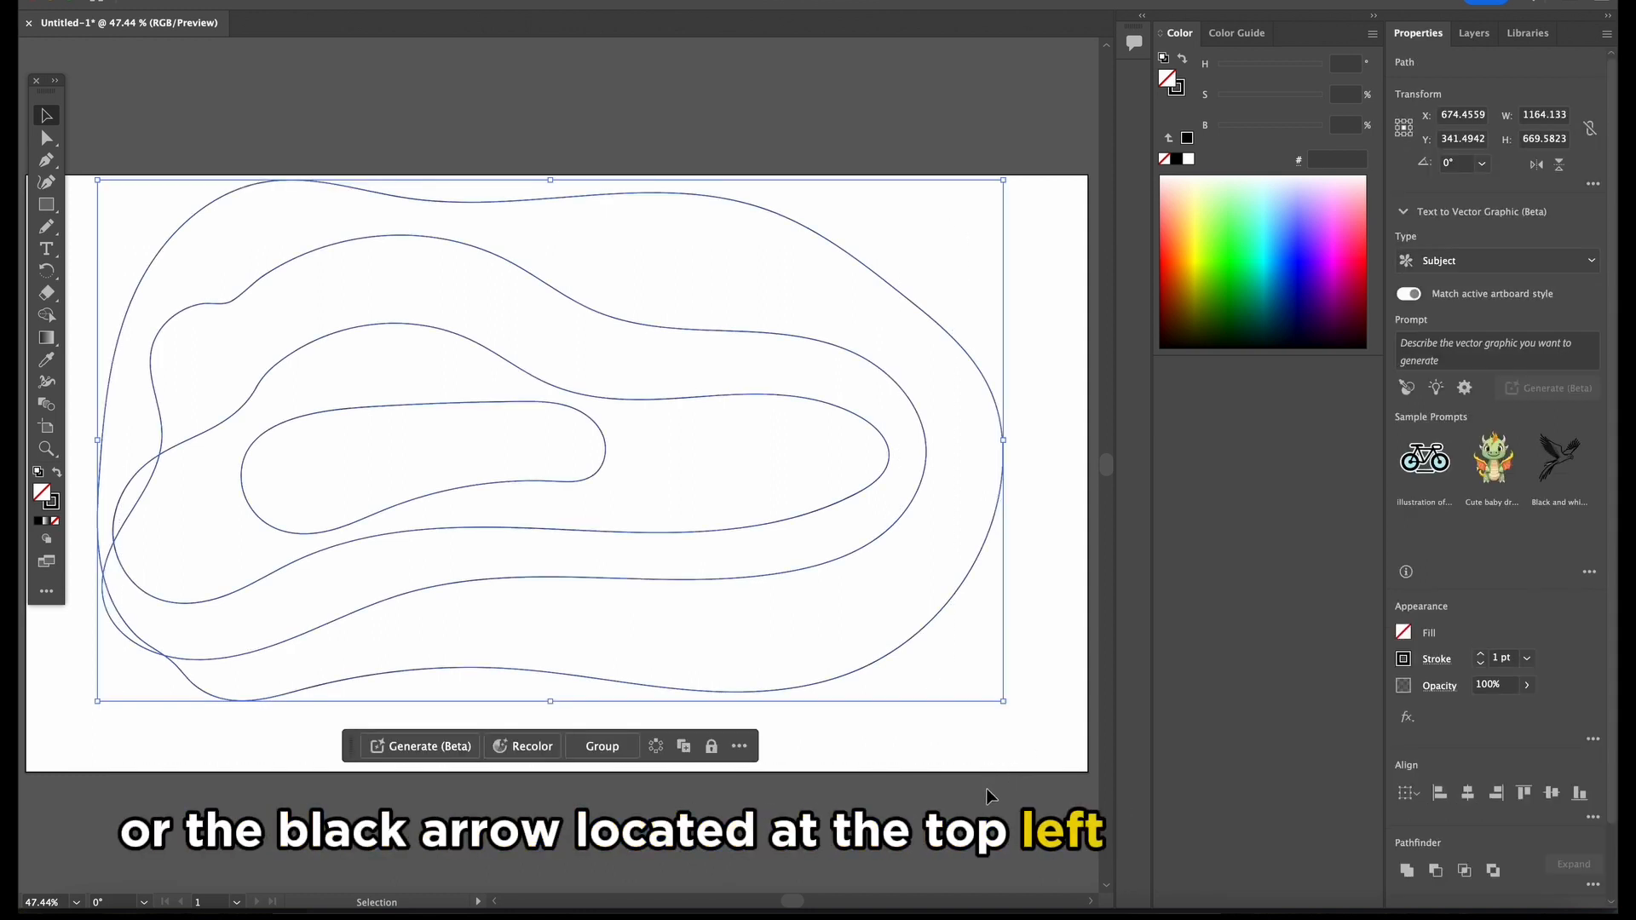
pyautogui.press('a')
pyautogui.hotkey('ctrl', '-')
pyautogui.hotkey('ctrl', '-')
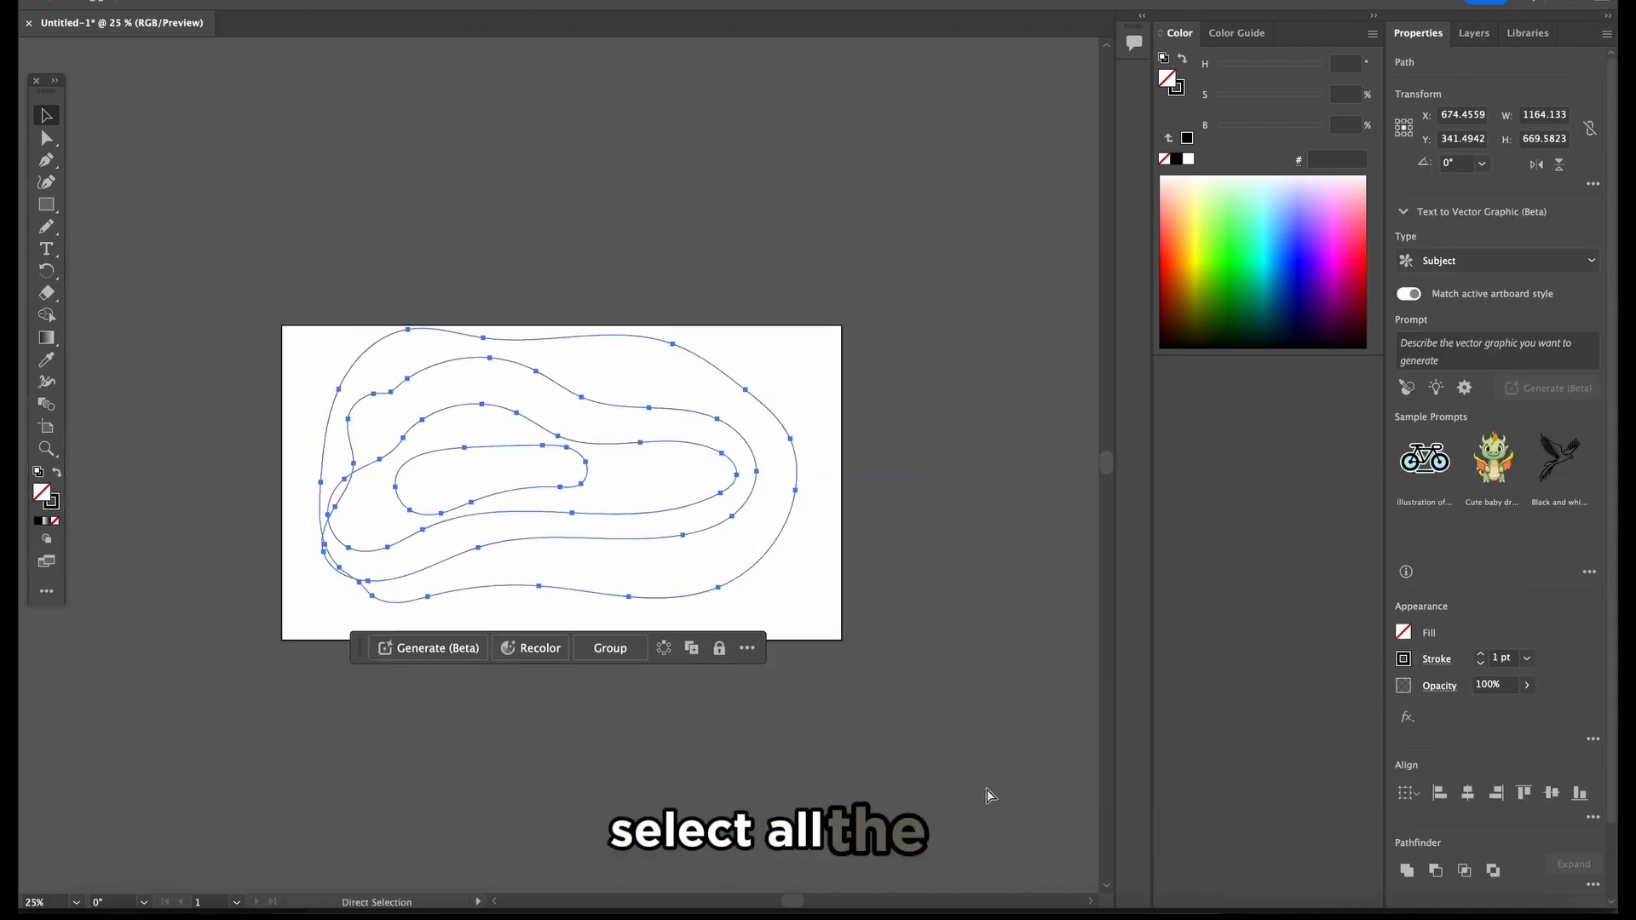
pyautogui.hotkey('ctrl', '-')
pyautogui.moveTo(565, 383); pyautogui.dragTo(944, 382)
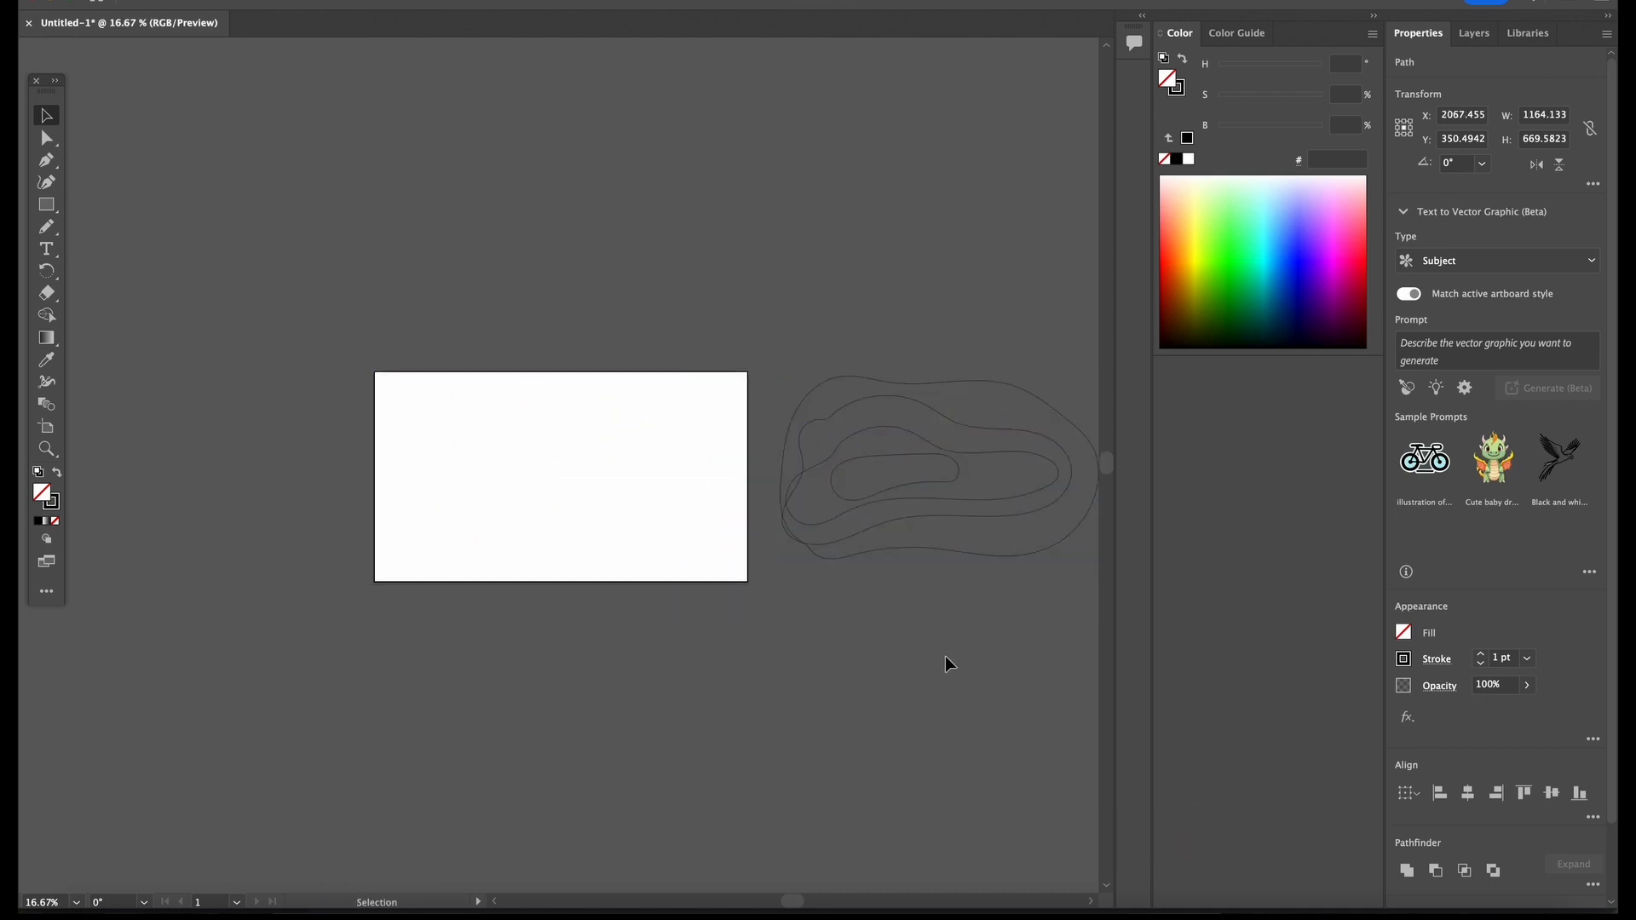
pyautogui.click(944, 657)
pyautogui.moveTo(943, 660); pyautogui.dragTo(545, 693)
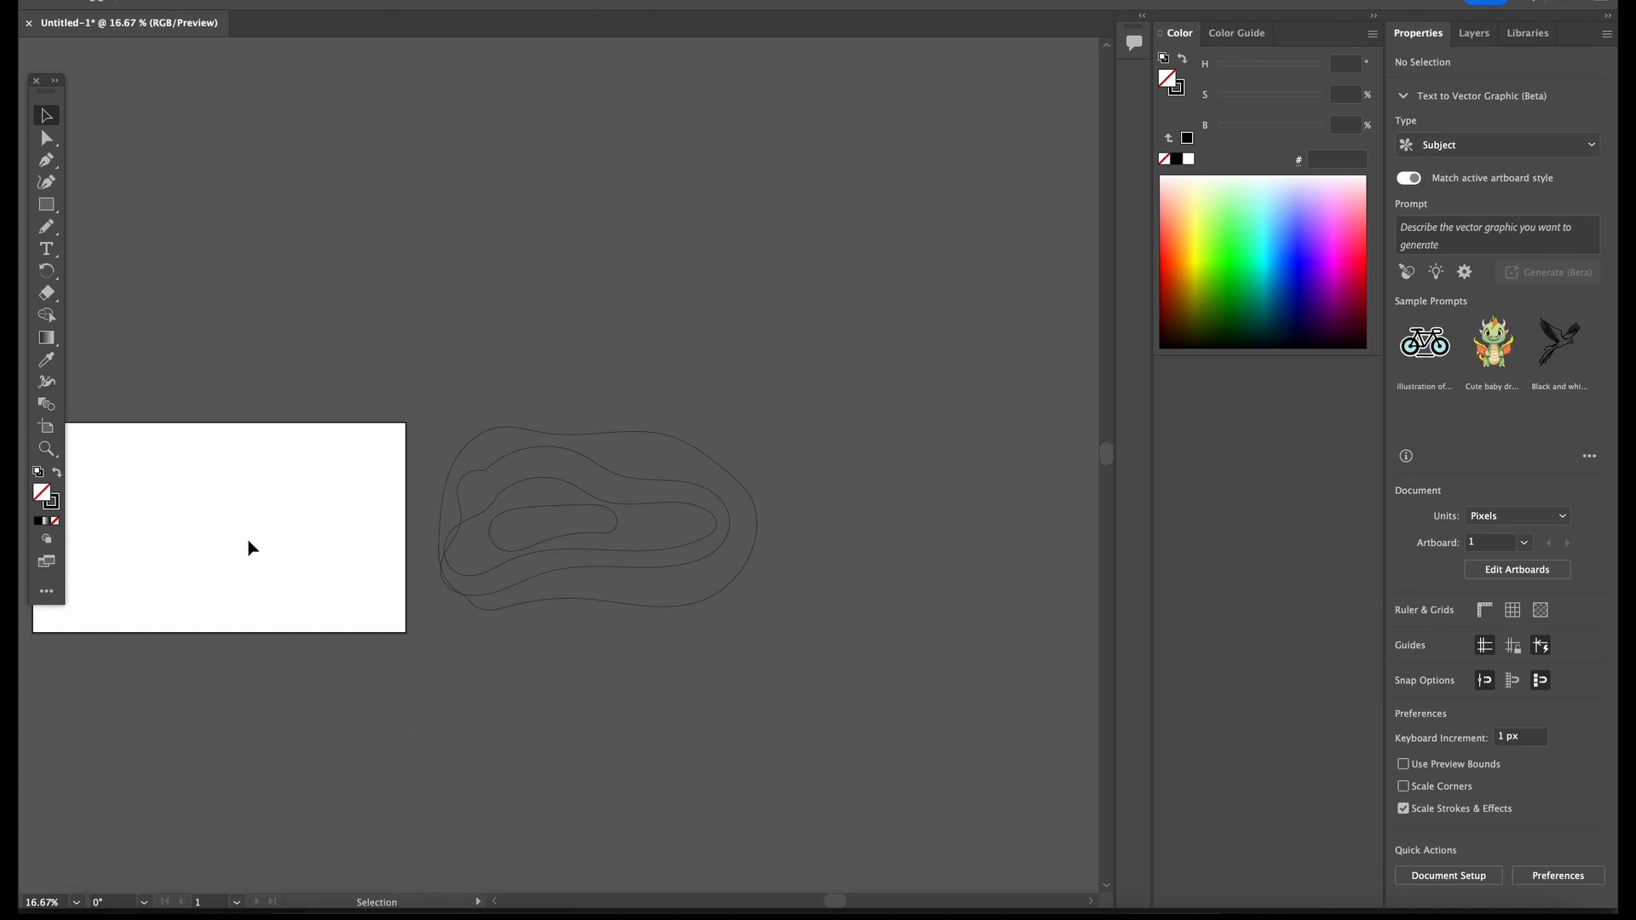
pyautogui.moveTo(220, 552); pyautogui.dragTo(417, 577)
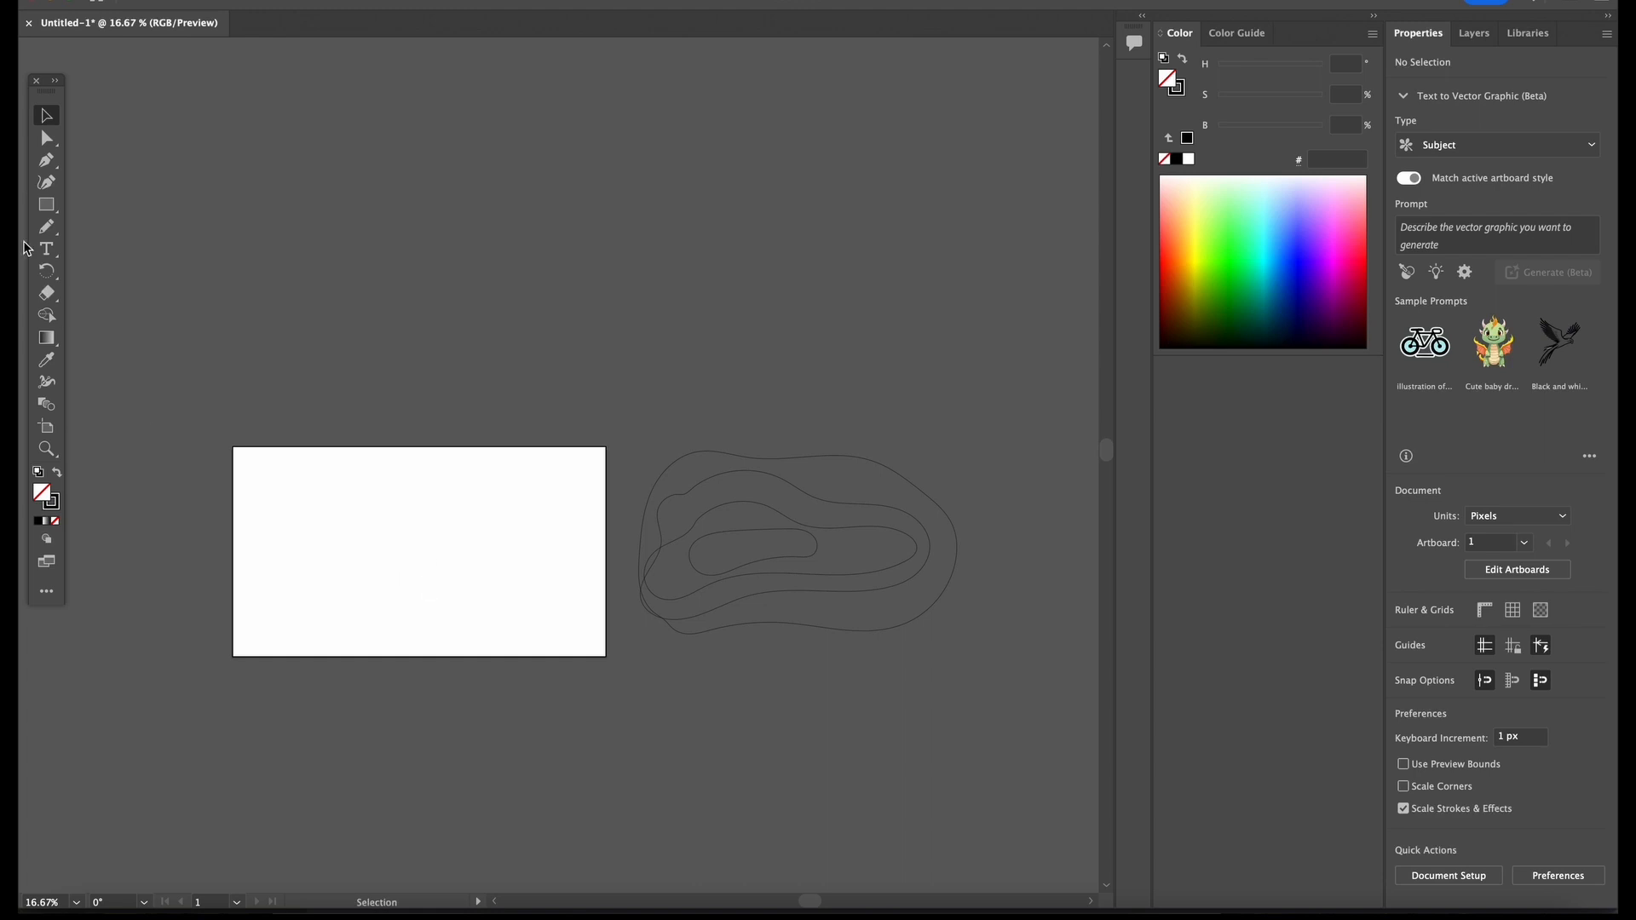
# Draw a 1366 x 768 px rectangle covering the whole artboard, with yellow fill FFFC2A and no stroke
pyautogui.click(53, 209)
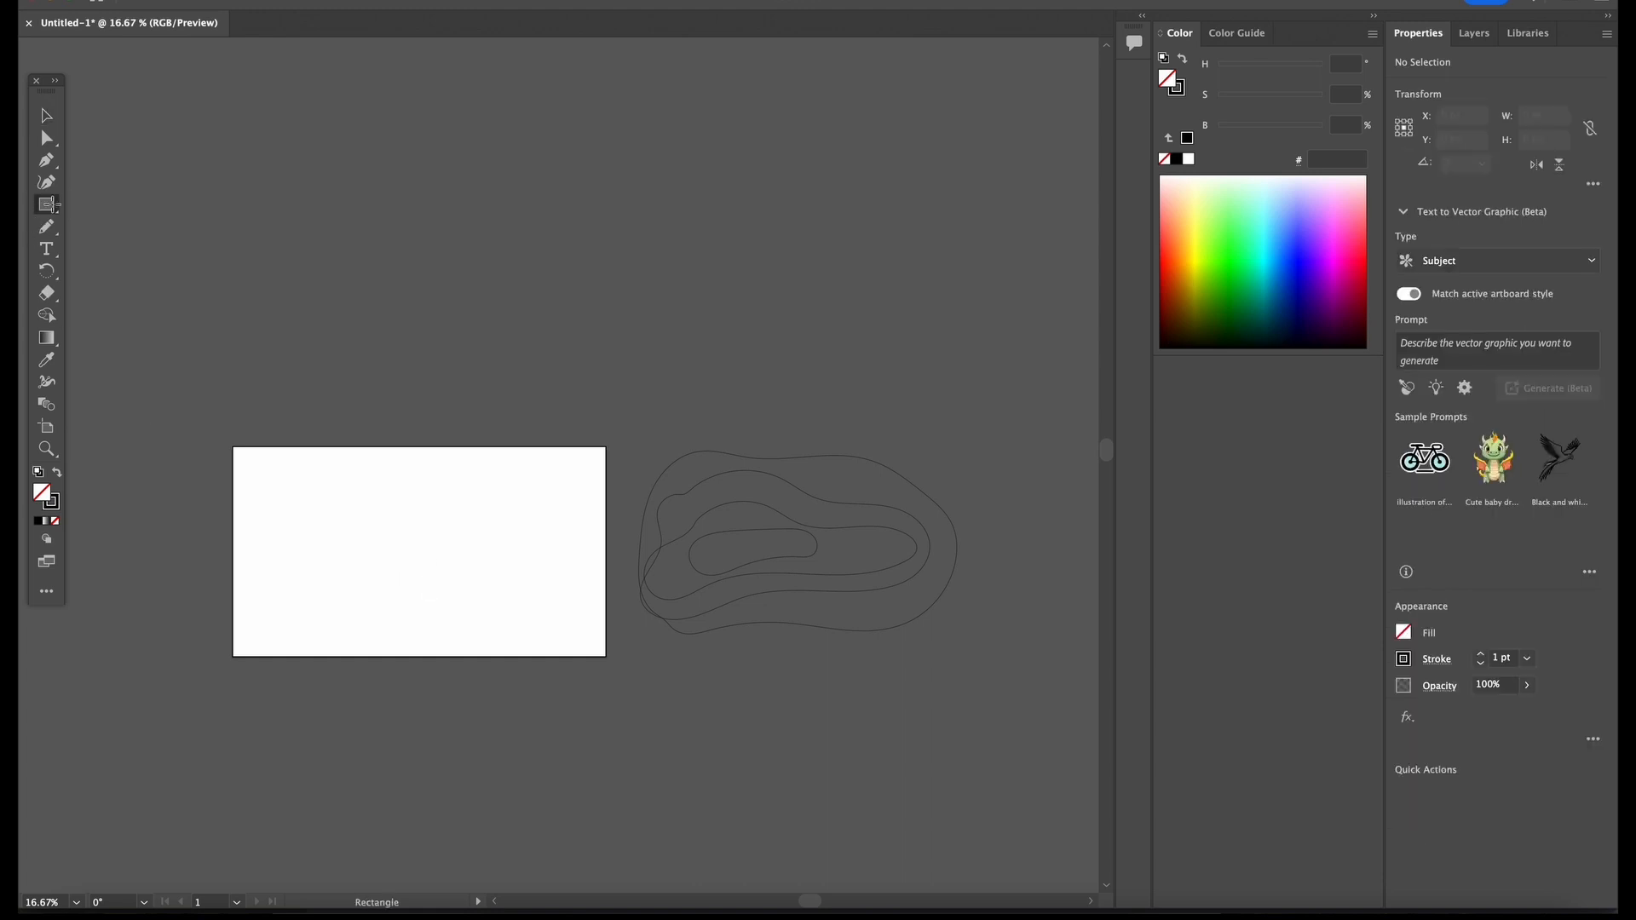
pyautogui.click(1405, 632)
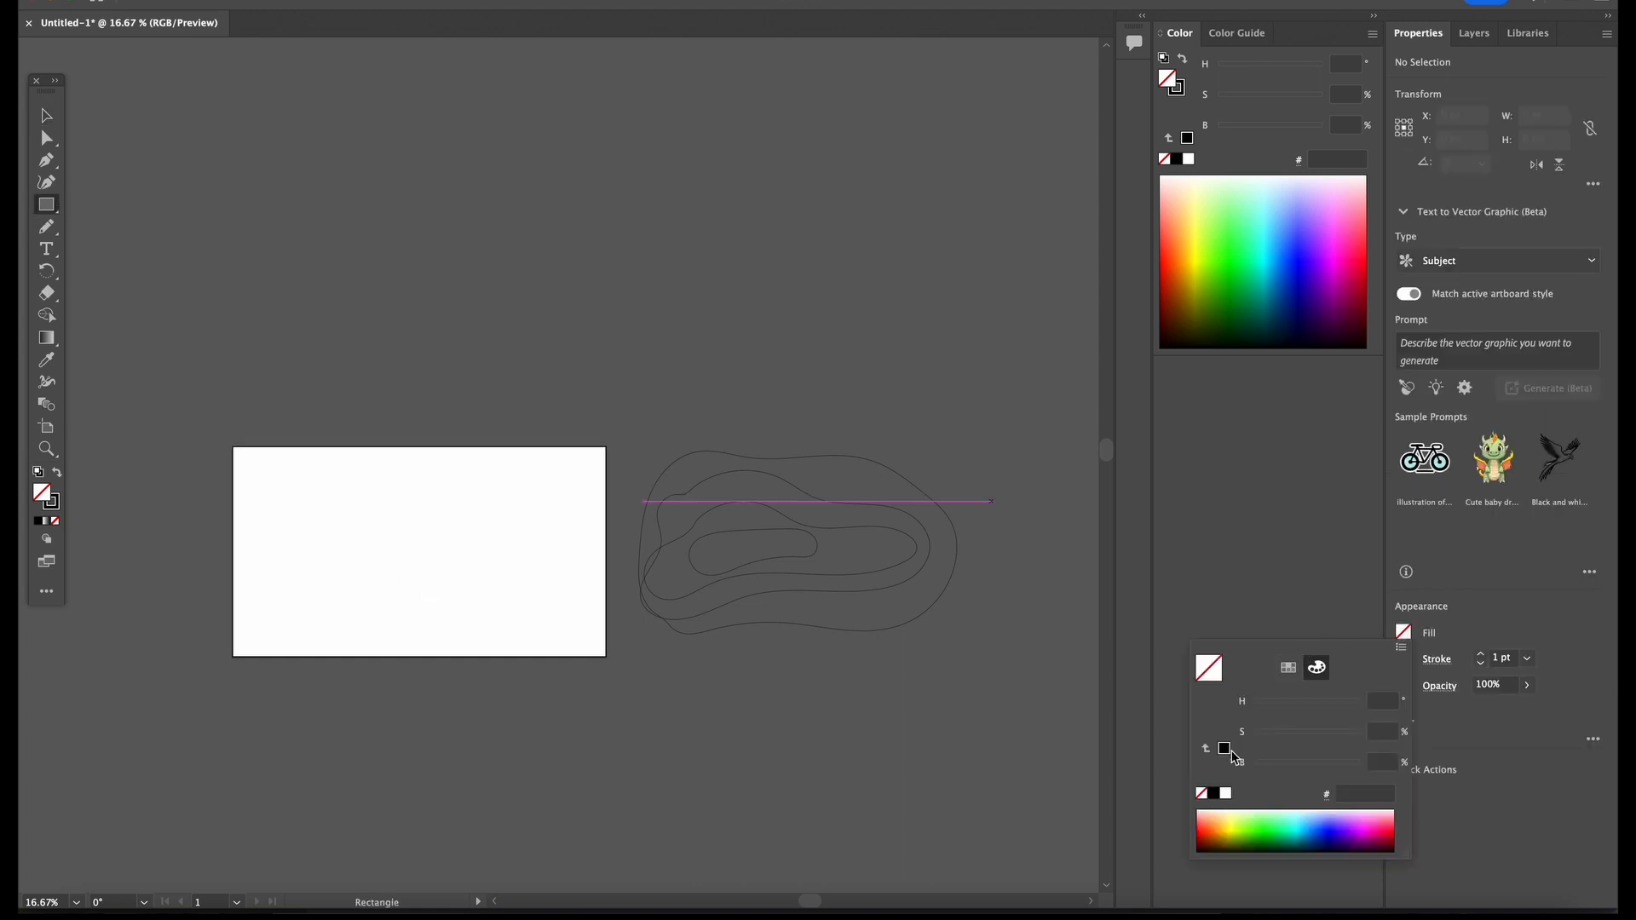
pyautogui.click(1457, 662)
pyautogui.click(1438, 660)
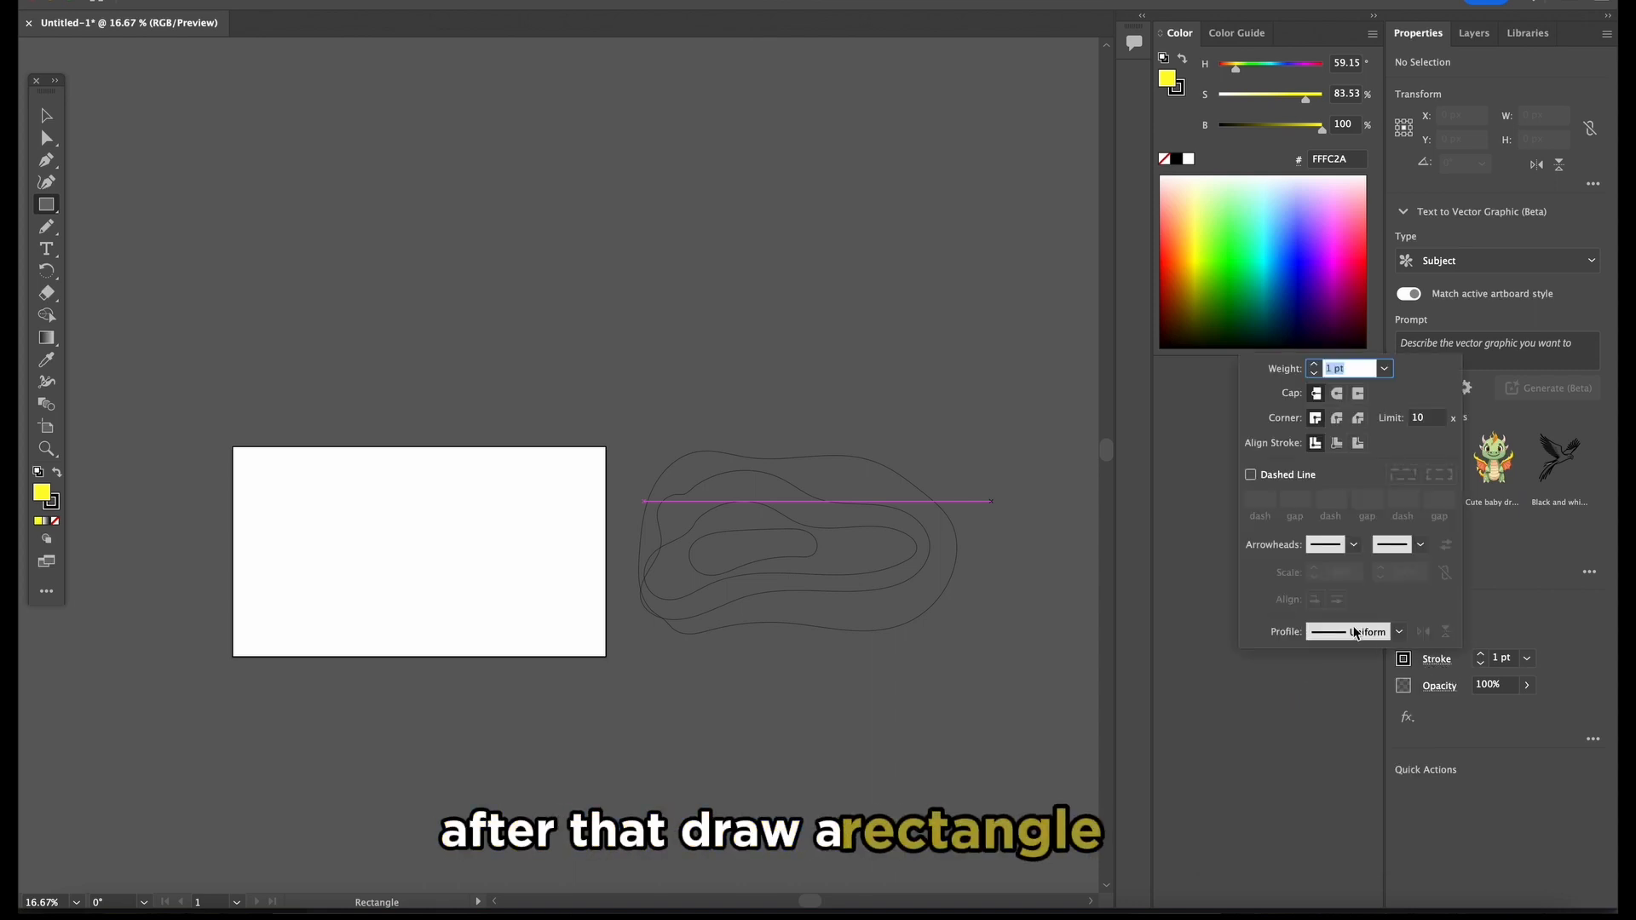
pyautogui.click(1404, 659)
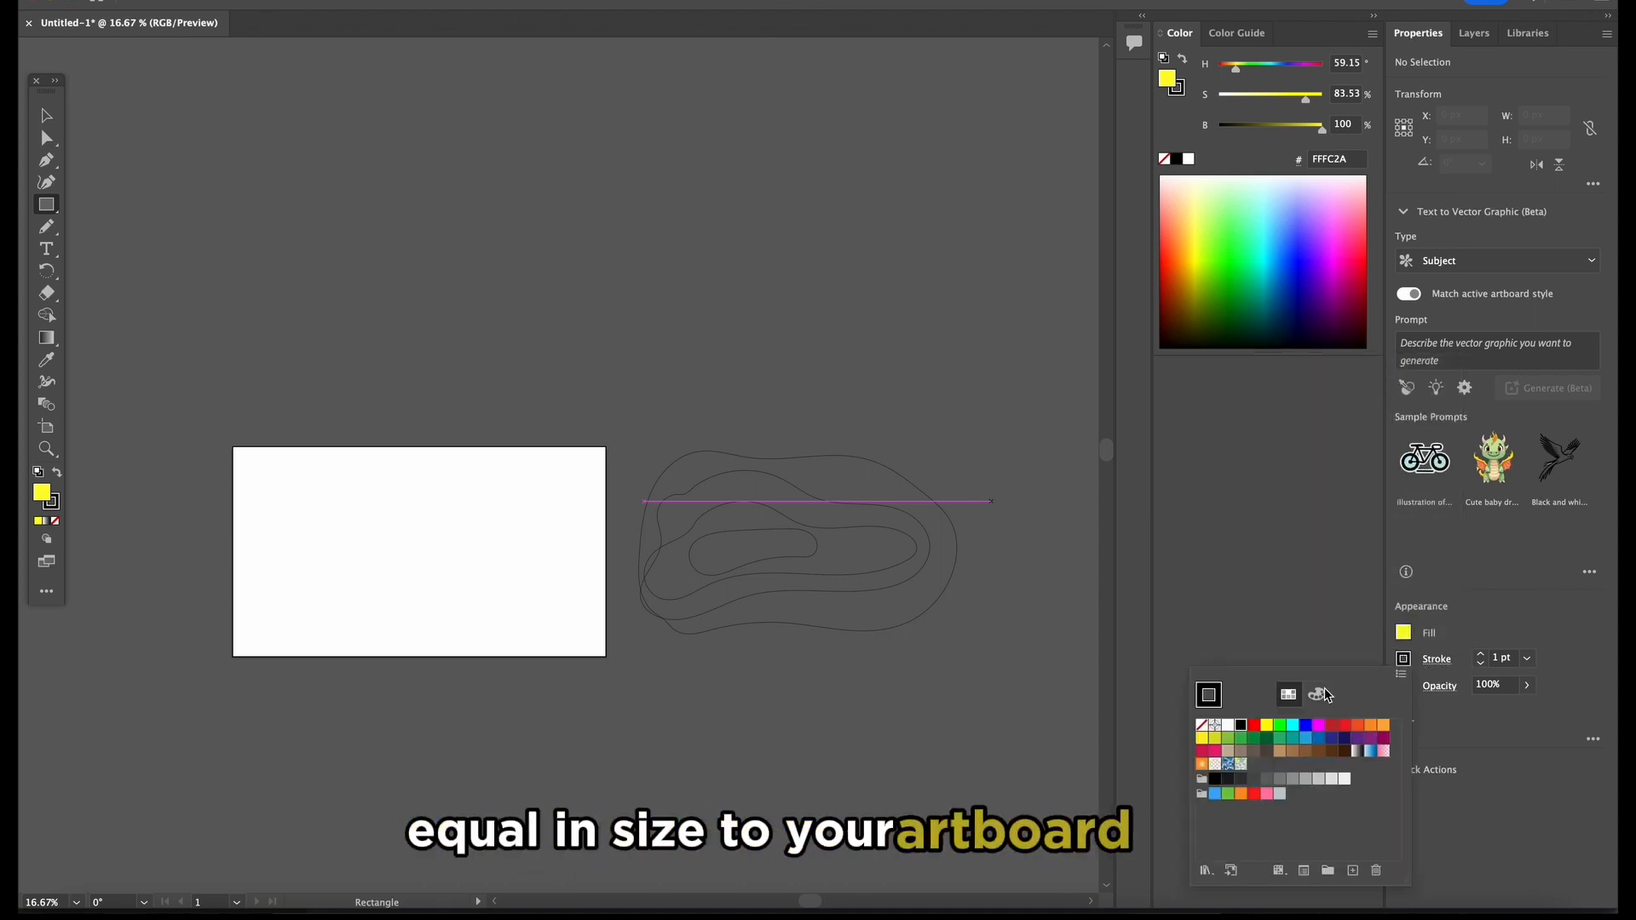
pyautogui.click(1200, 726)
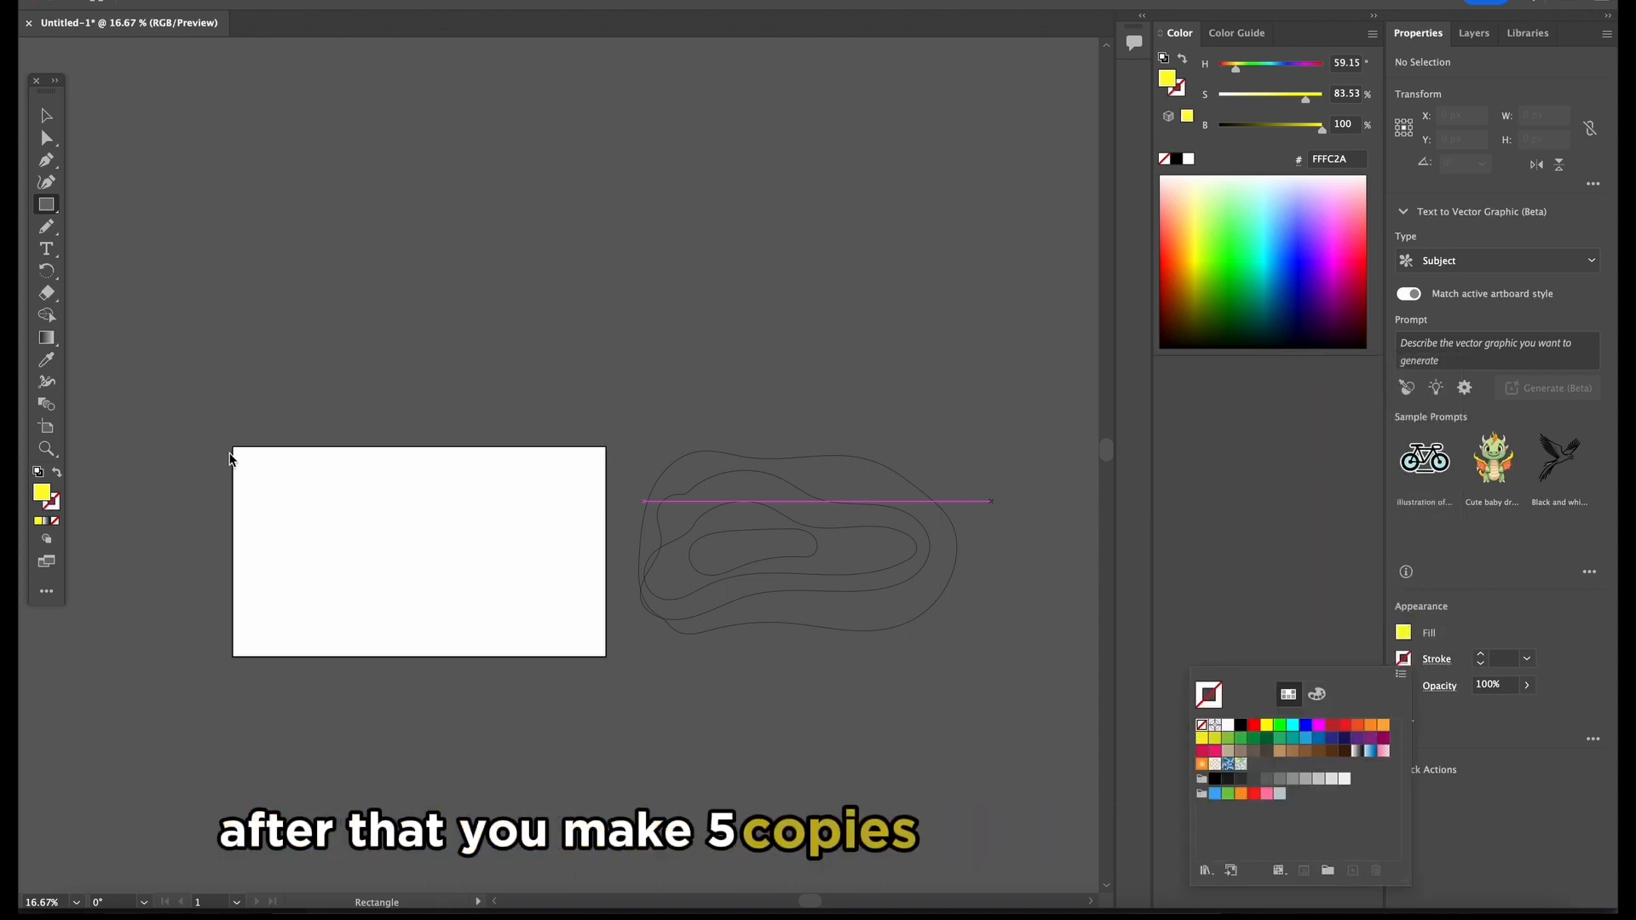
pyautogui.moveTo(233, 447); pyautogui.dragTo(604, 656)
pyautogui.press('v')
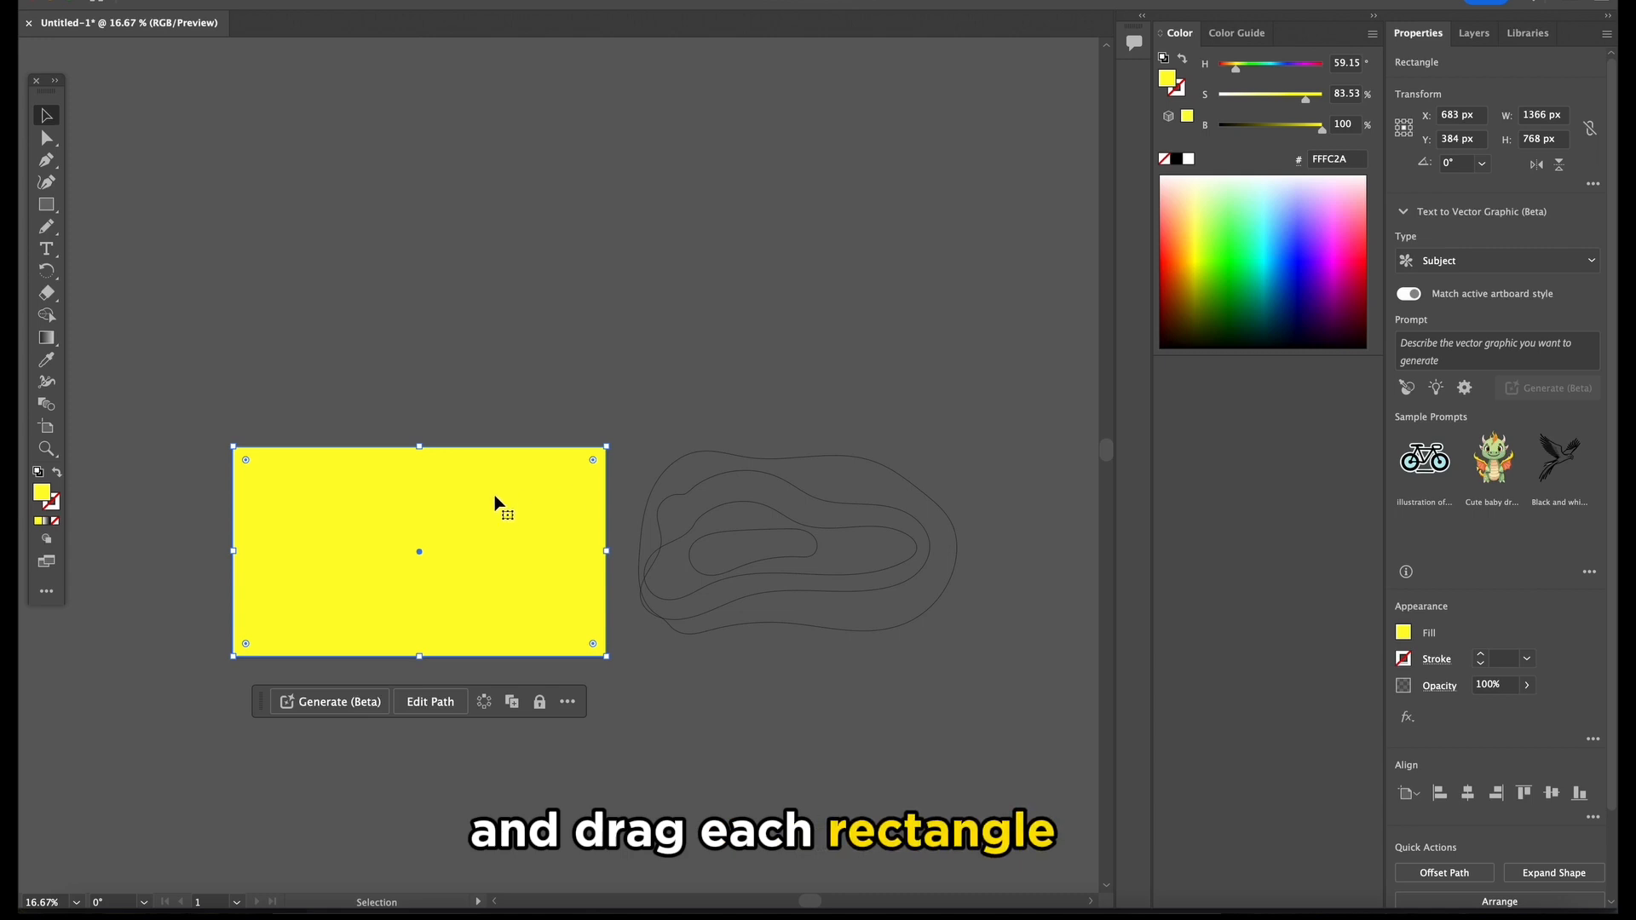
# Move the yellow rectangle to the right of the wavy outlines and duplicate it into a vertical column of five
pyautogui.moveTo(495, 500); pyautogui.dragTo(986, 294)
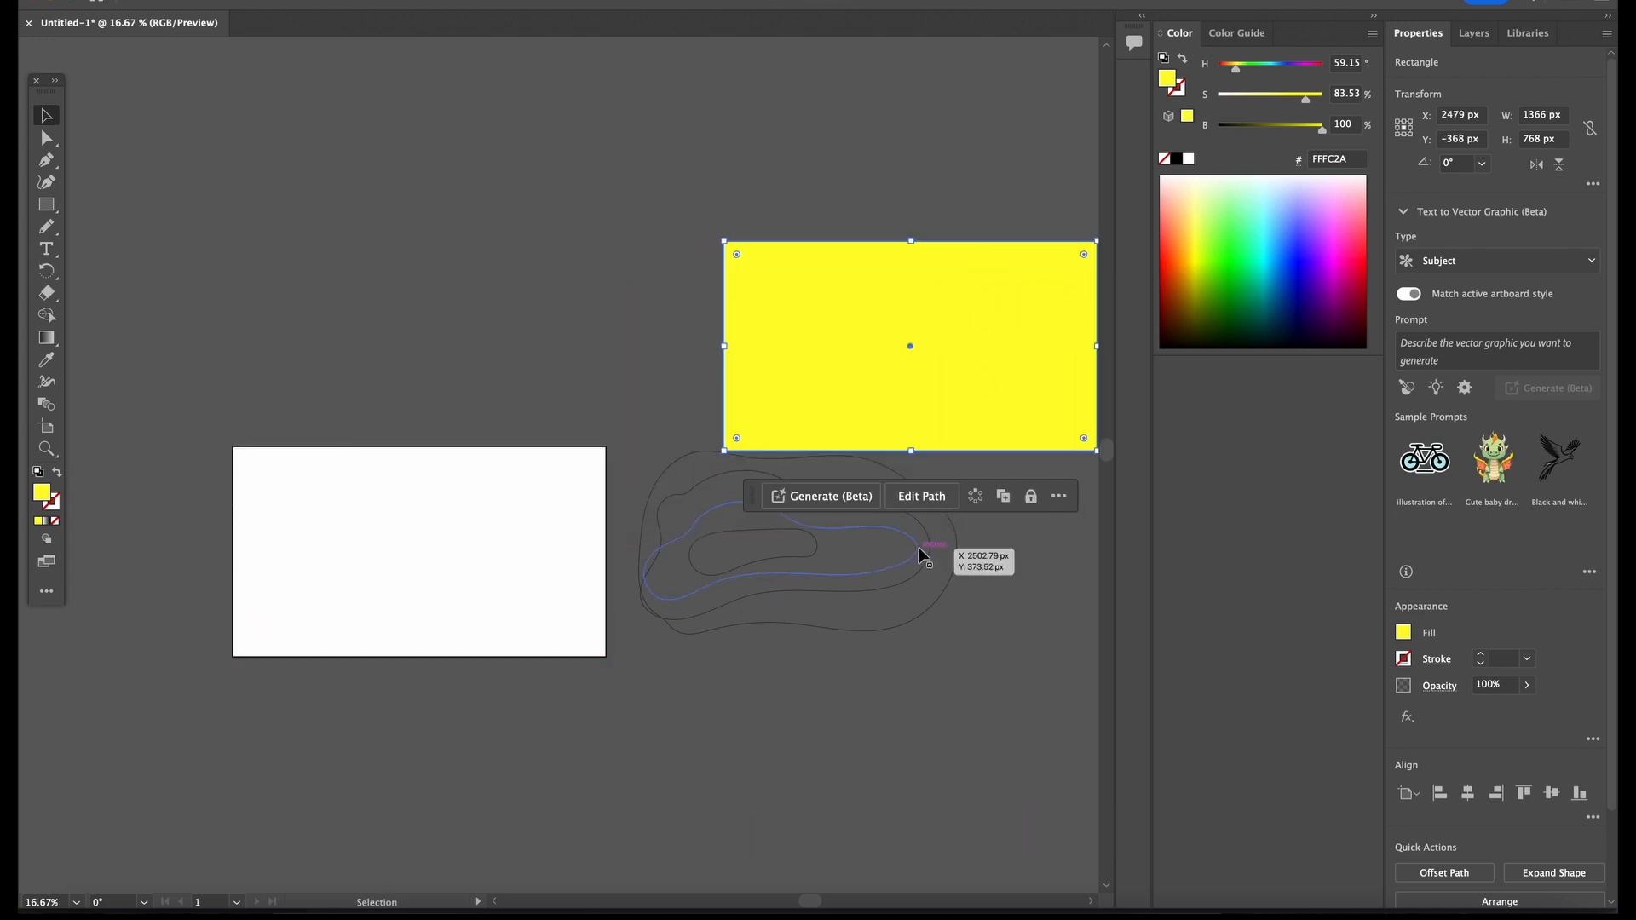
pyautogui.moveTo(925, 640); pyautogui.dragTo(475, 638)
pyautogui.moveTo(486, 347); pyautogui.dragTo(818, 846)
pyautogui.moveTo(557, 683); pyautogui.dragTo(594, 296)
pyautogui.moveTo(769, 456); pyautogui.dragTo(767, 693)
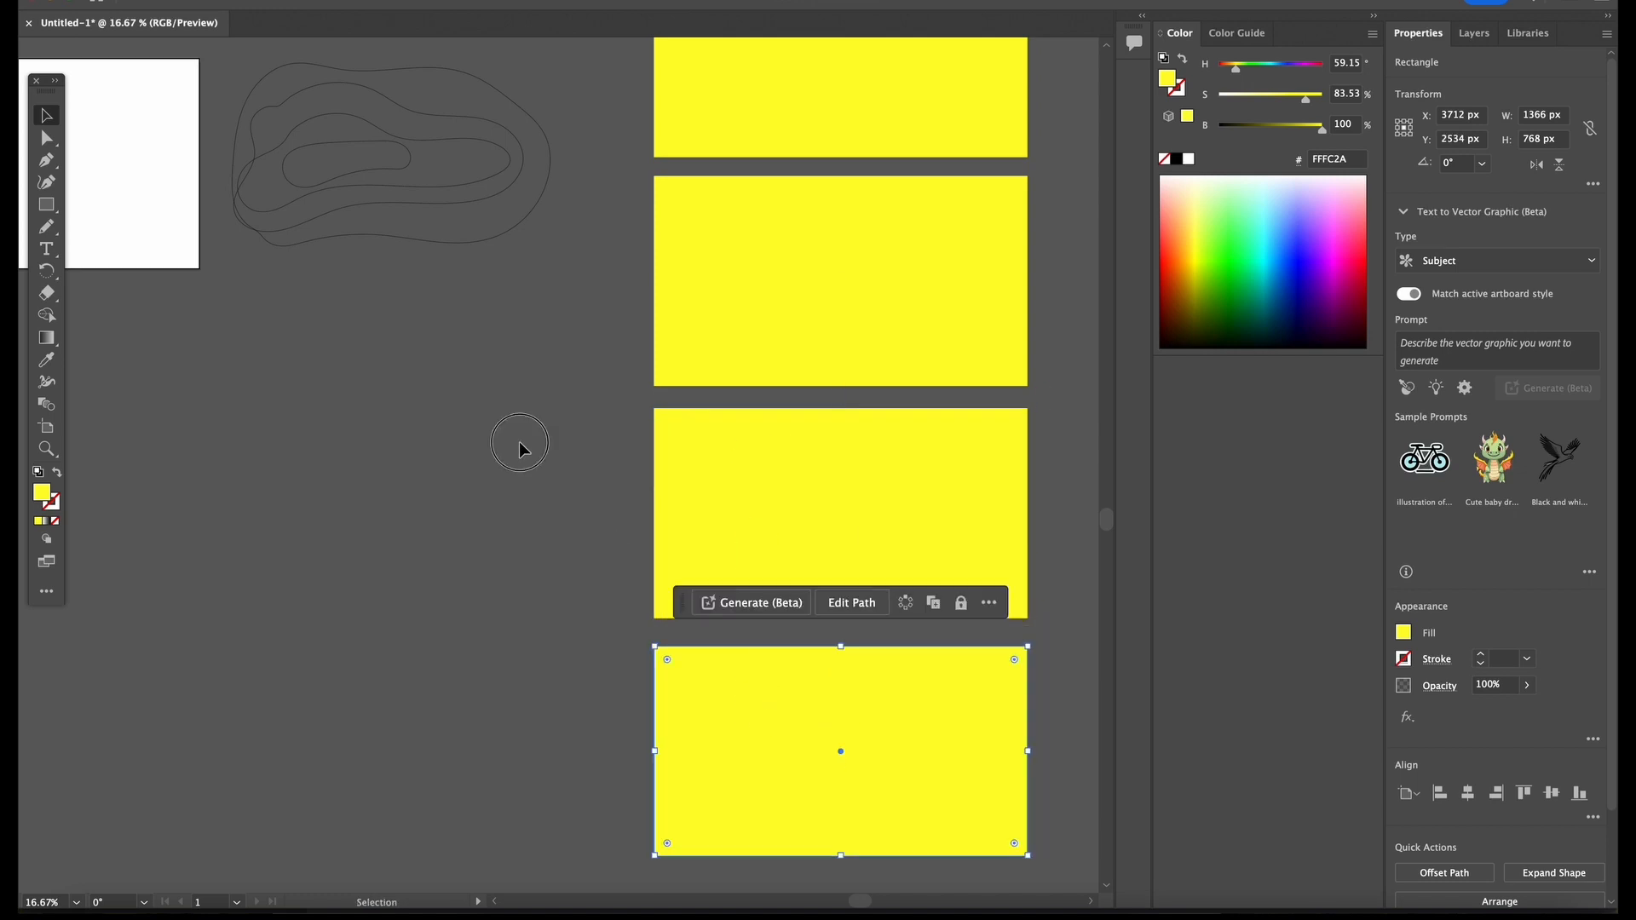
pyautogui.click(519, 443)
pyautogui.scroll(5, 533, 295)
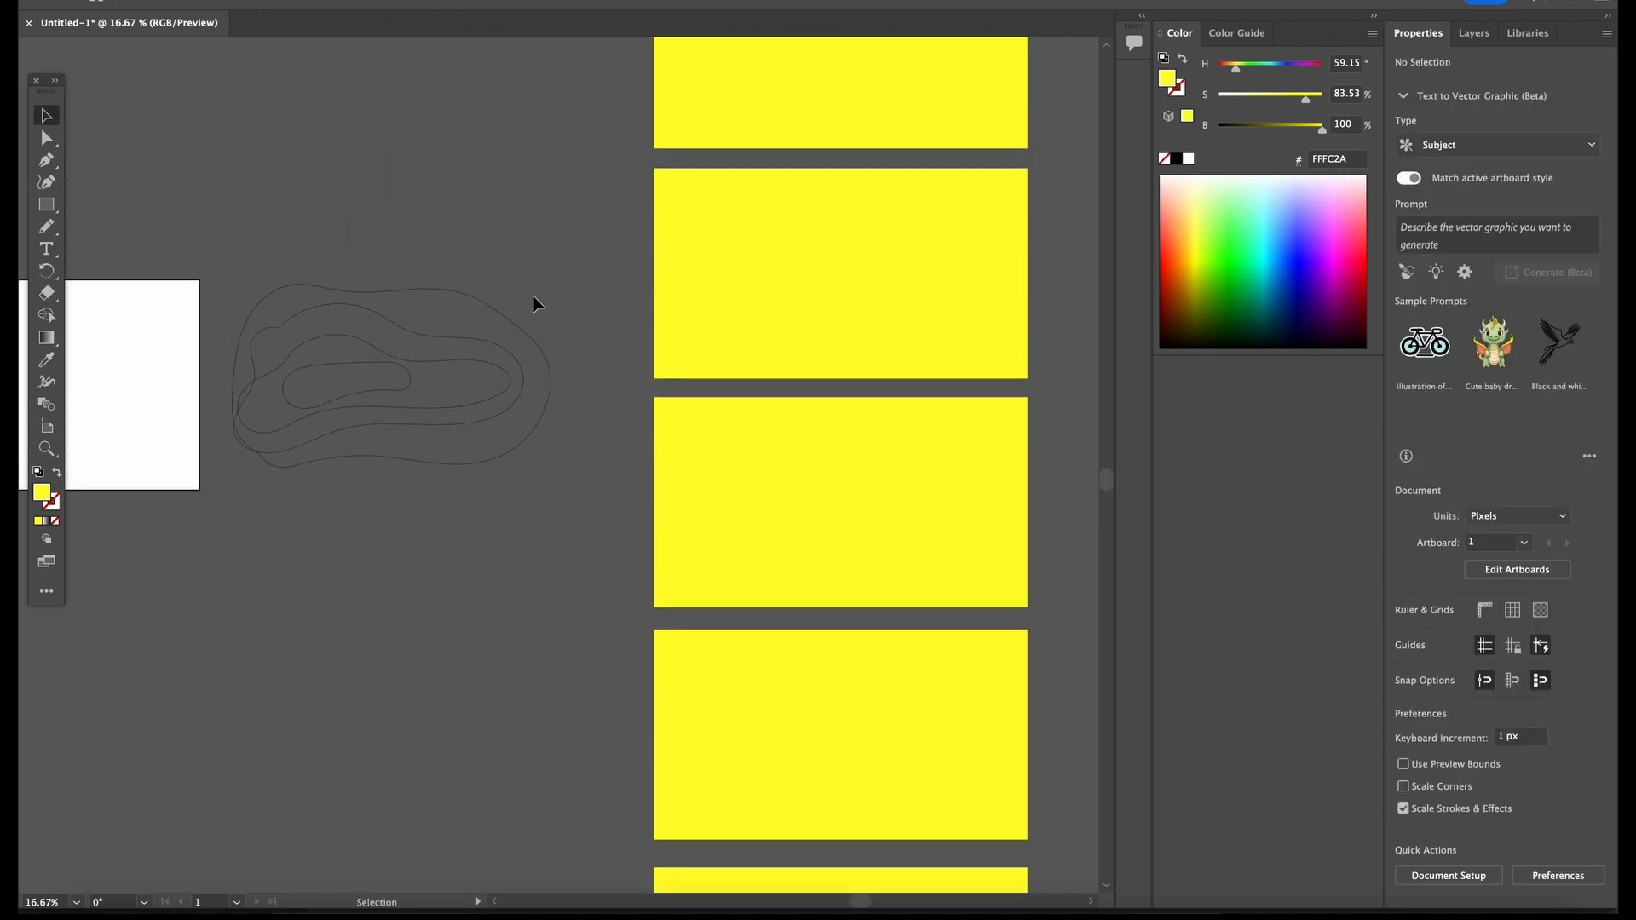
pyautogui.scroll(2, 533, 295)
# Send the topmost yellow rectangle to the back and centre the largest wavy outline over it
pyautogui.moveTo(484, 365); pyautogui.dragTo(635, 58)
pyautogui.click(778, 120)
pyautogui.rightClick(782, 120)
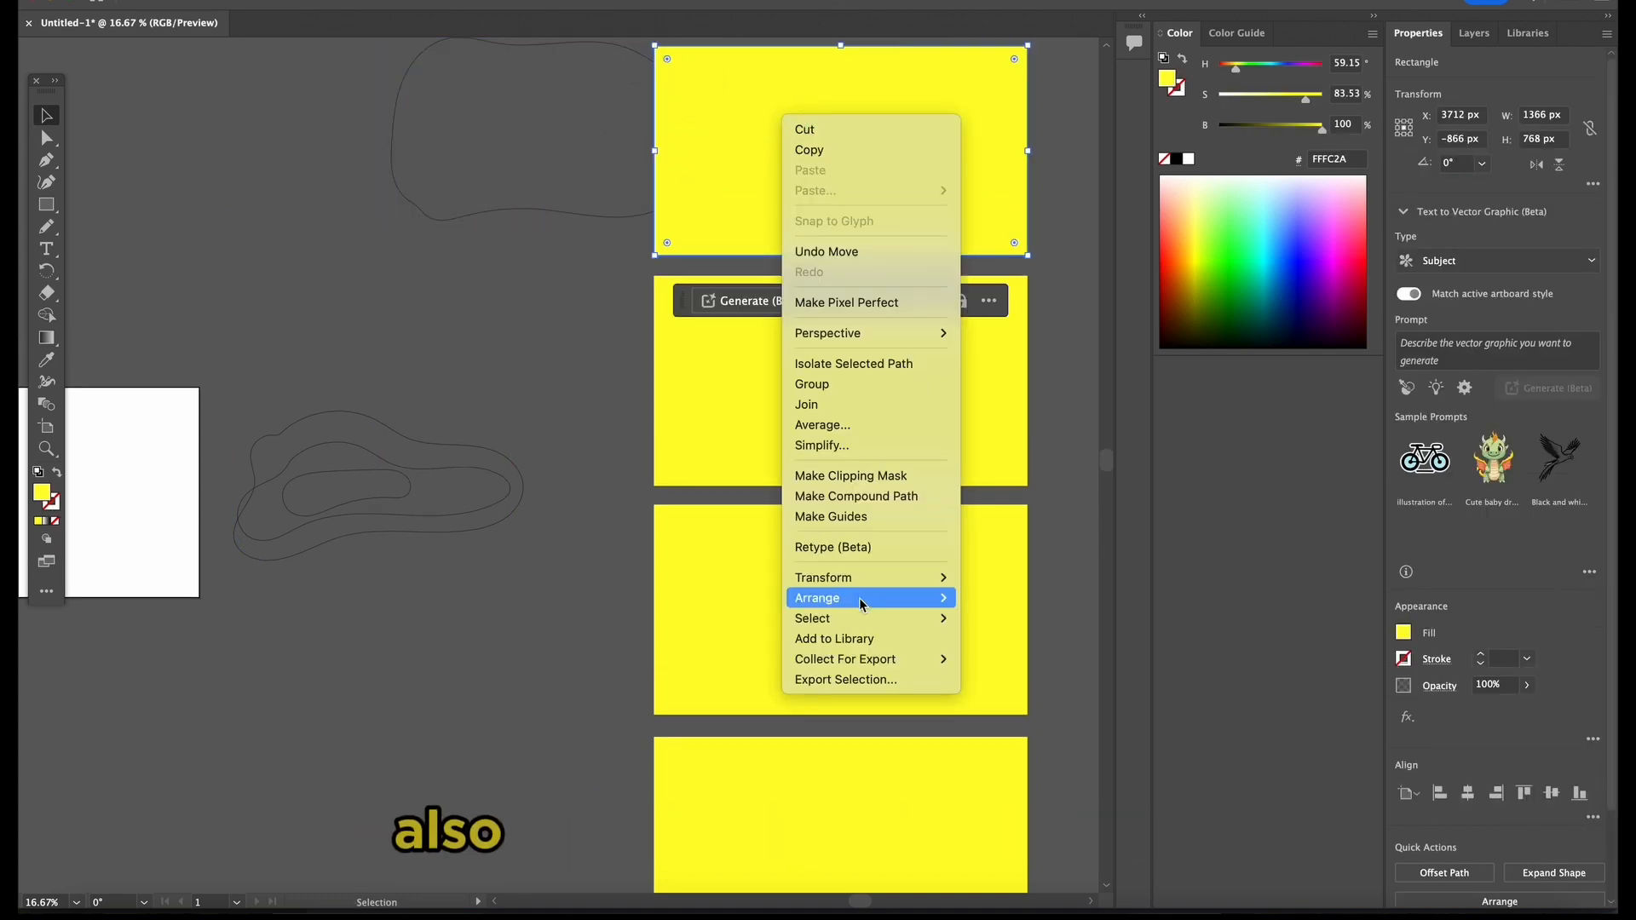
pyautogui.moveTo(937, 598)
pyautogui.click(1014, 659)
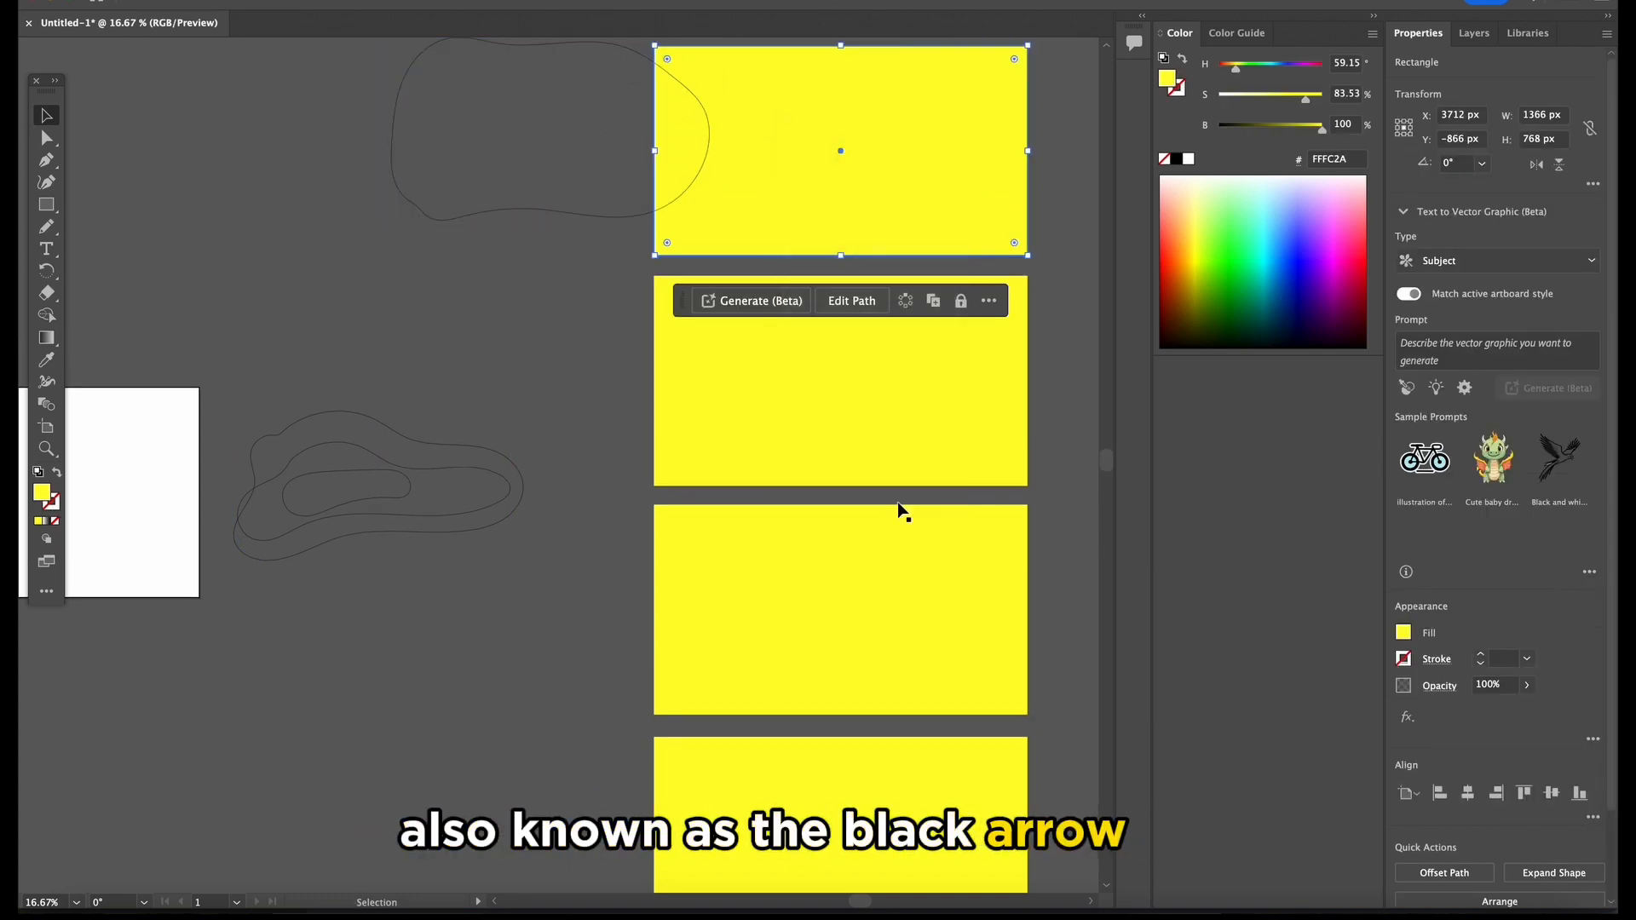
pyautogui.moveTo(650, 218); pyautogui.dragTo(949, 238)
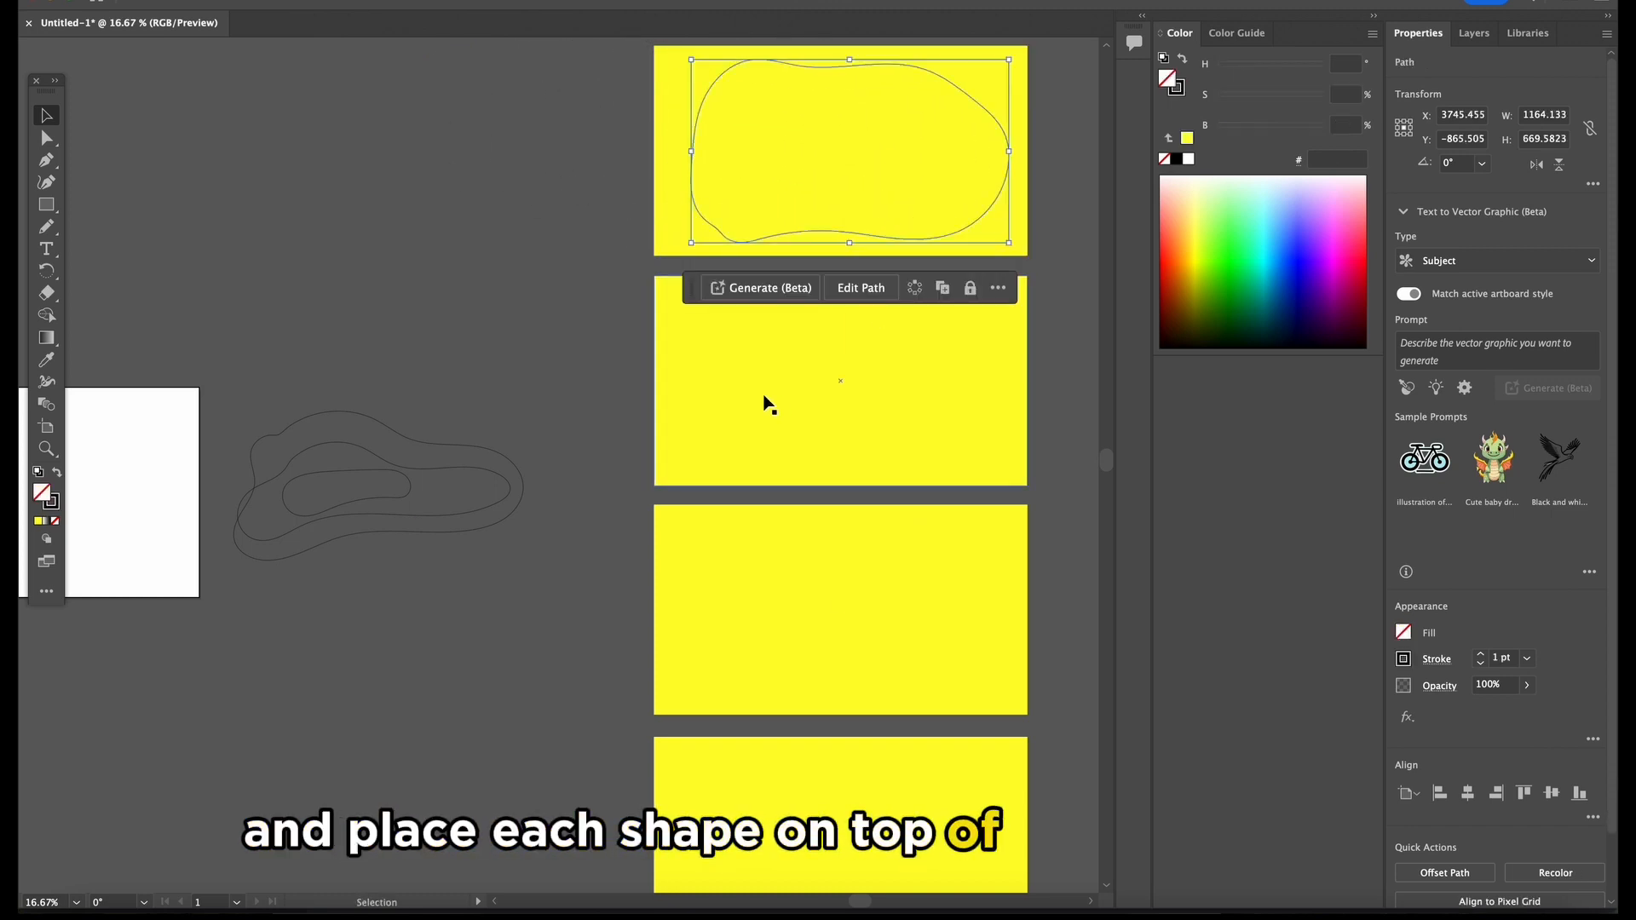
# Send the second yellow rectangle to the back and centre the second-largest wavy outline over it
pyautogui.click(767, 405)
pyautogui.moveTo(460, 446); pyautogui.dragTo(645, 336)
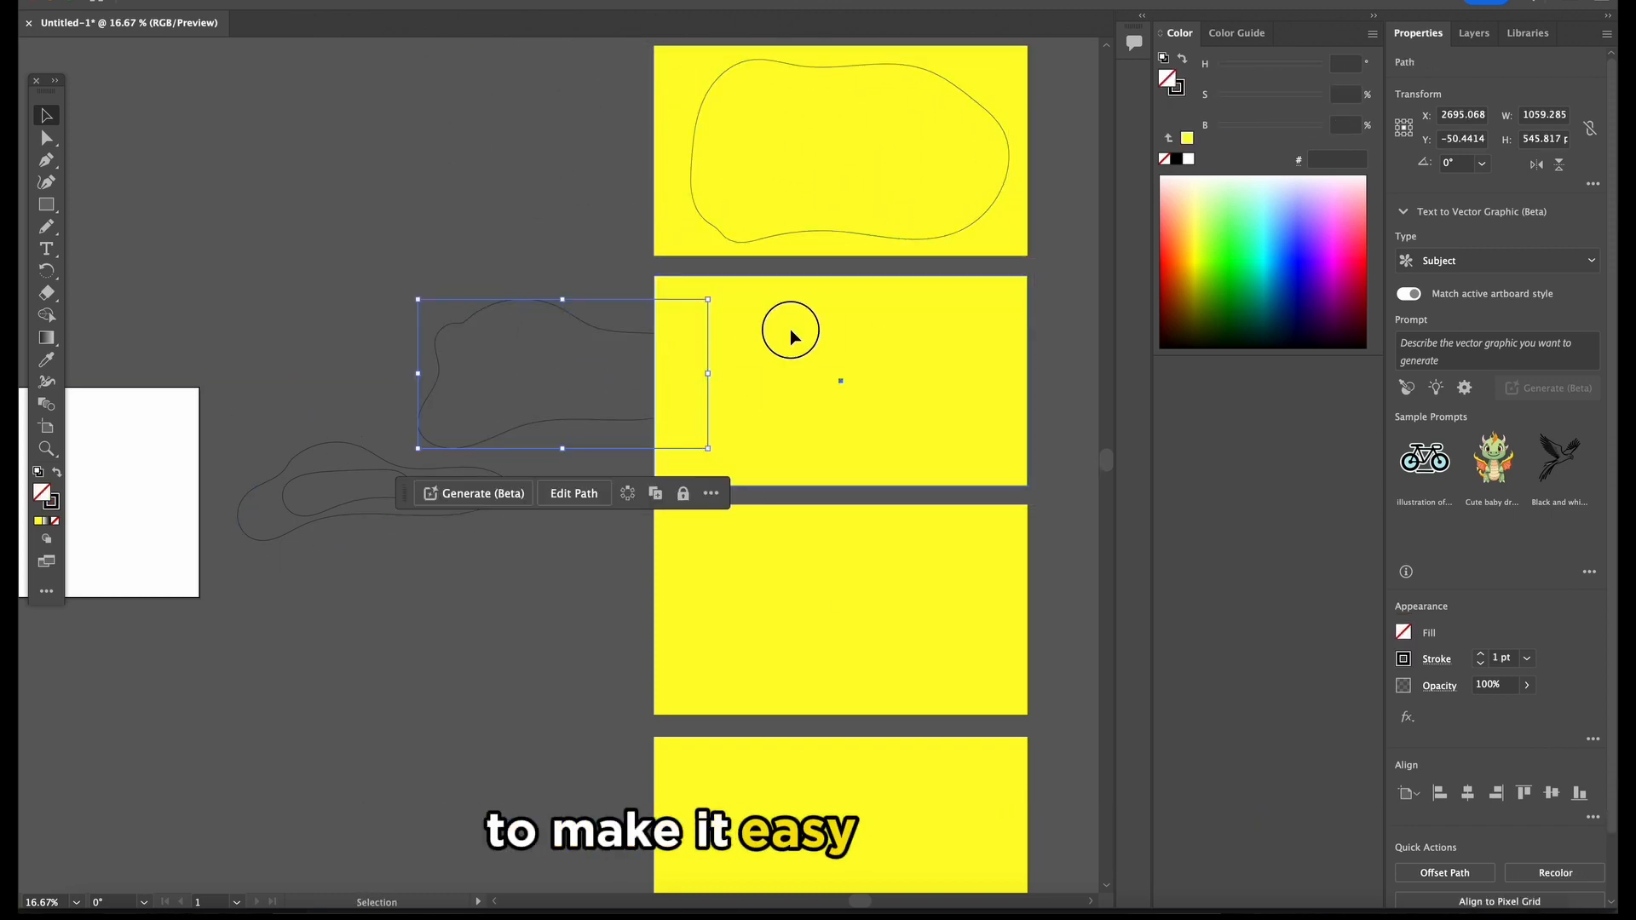
pyautogui.click(791, 335)
pyautogui.rightClick(809, 358)
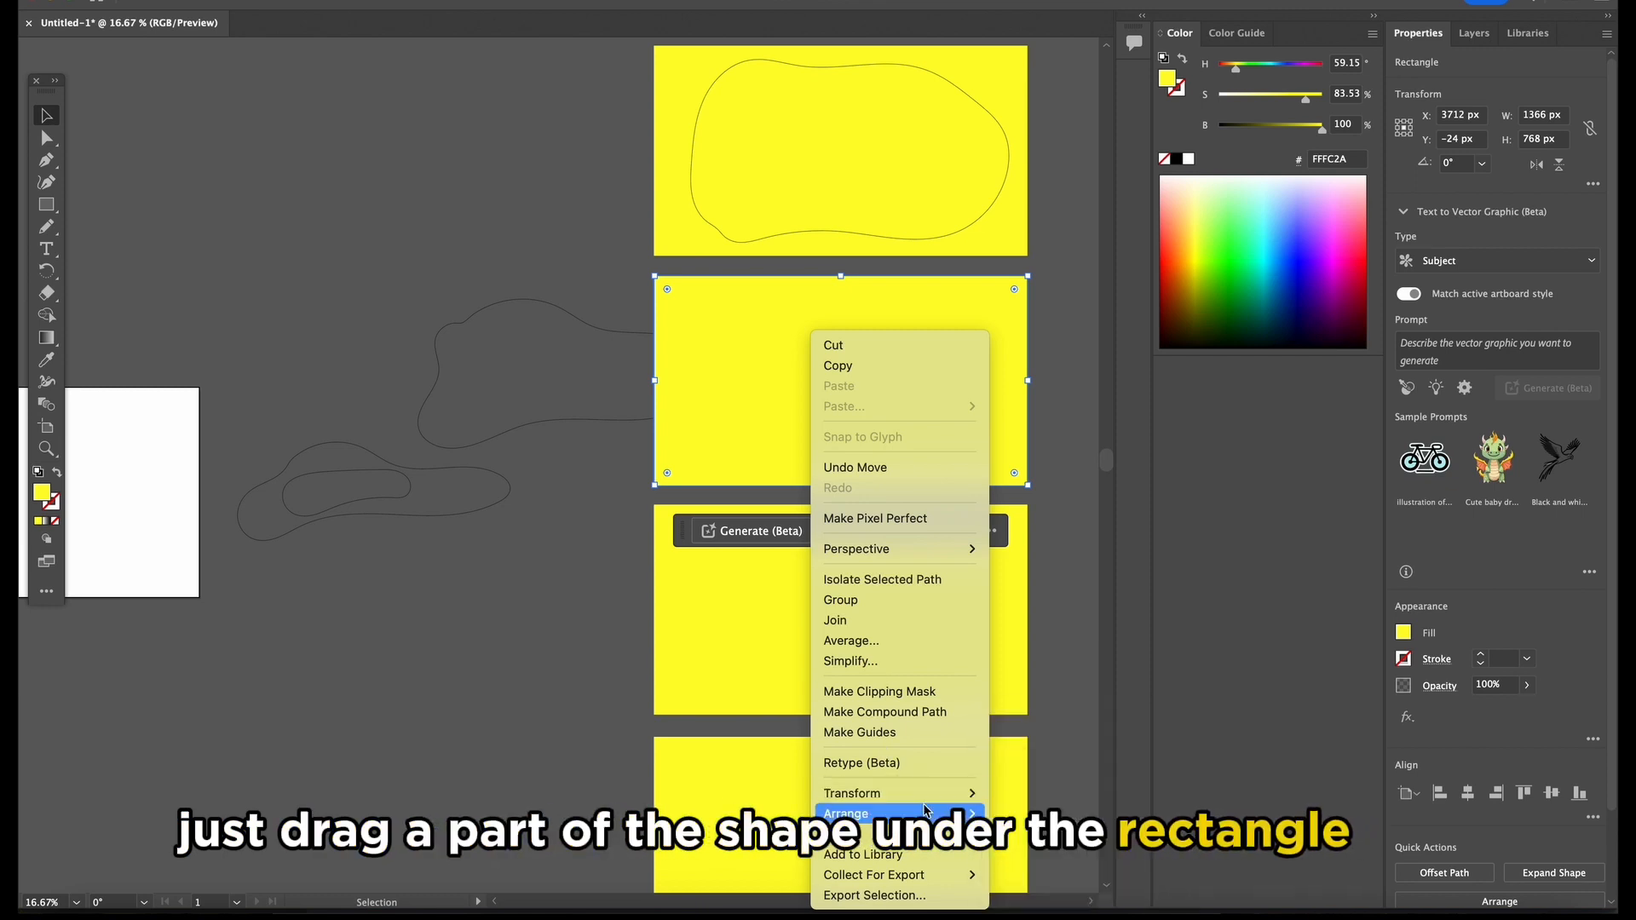
pyautogui.moveTo(852, 814)
pyautogui.click(1032, 866)
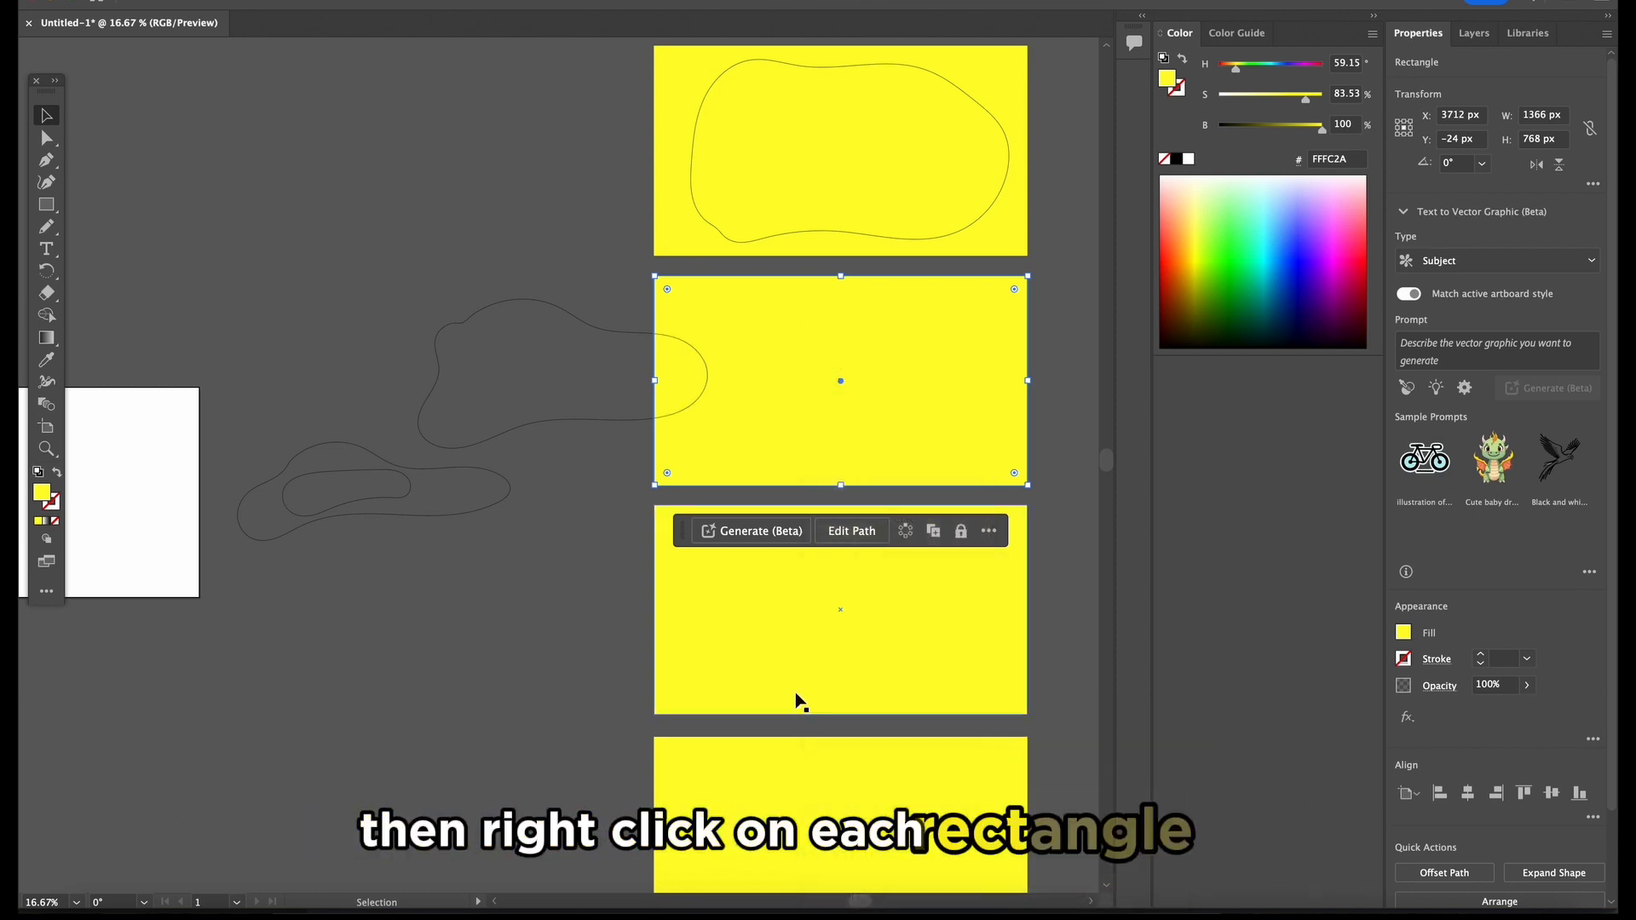
pyautogui.moveTo(554, 312); pyautogui.dragTo(852, 324)
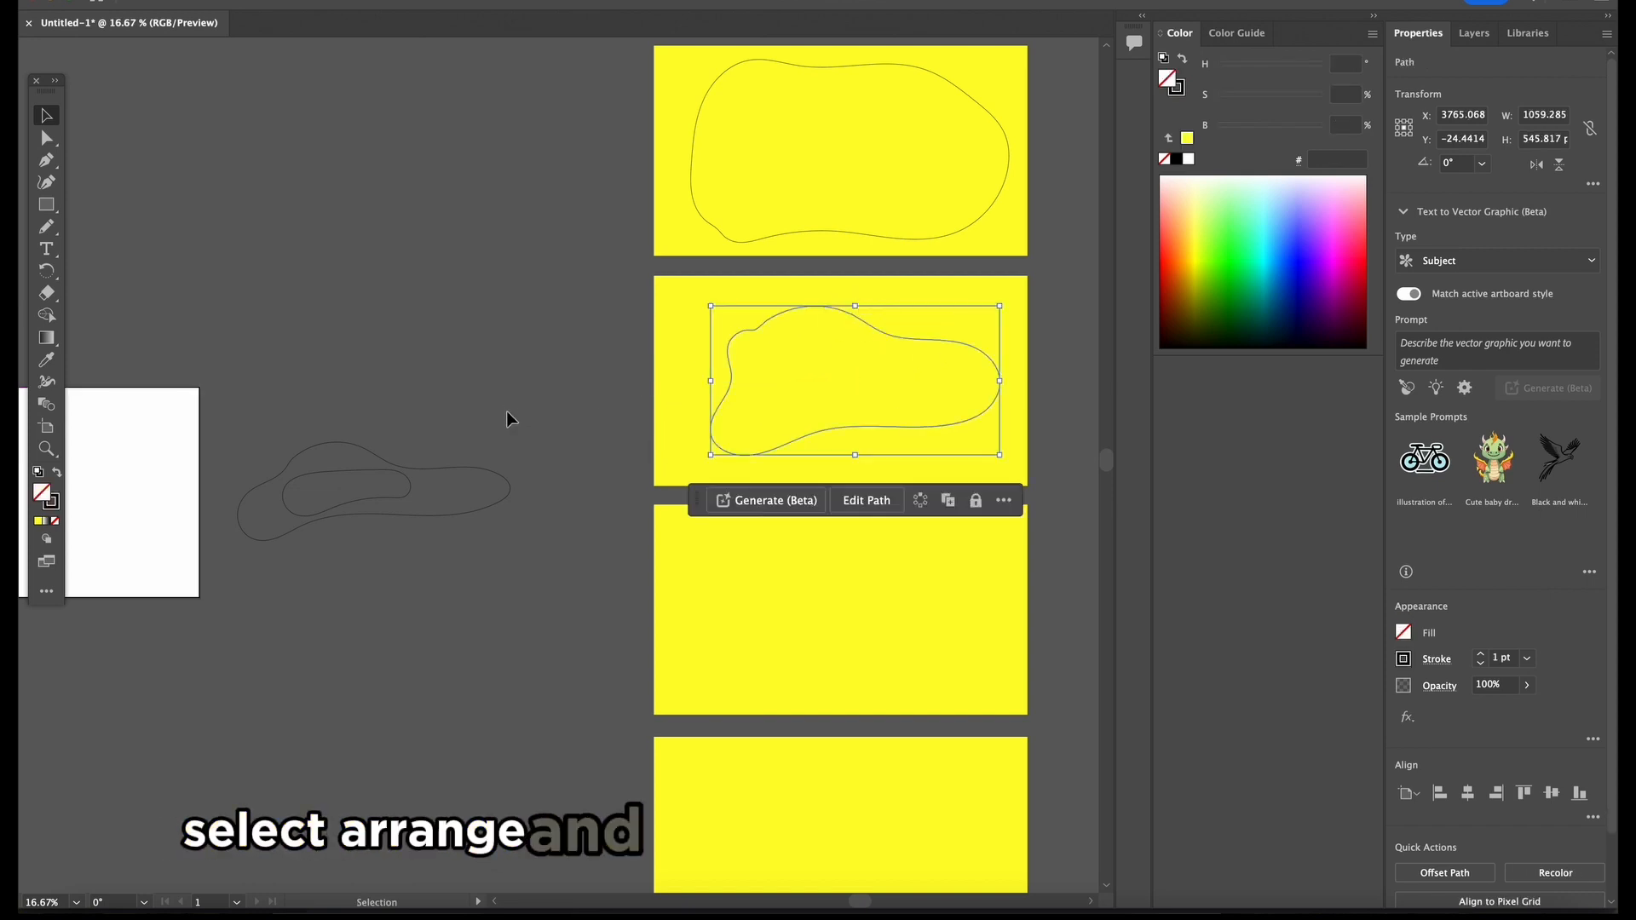
# Send the third yellow rectangle to the back and centre the third-largest wavy outline over it
pyautogui.moveTo(508, 429); pyautogui.dragTo(840, 334)
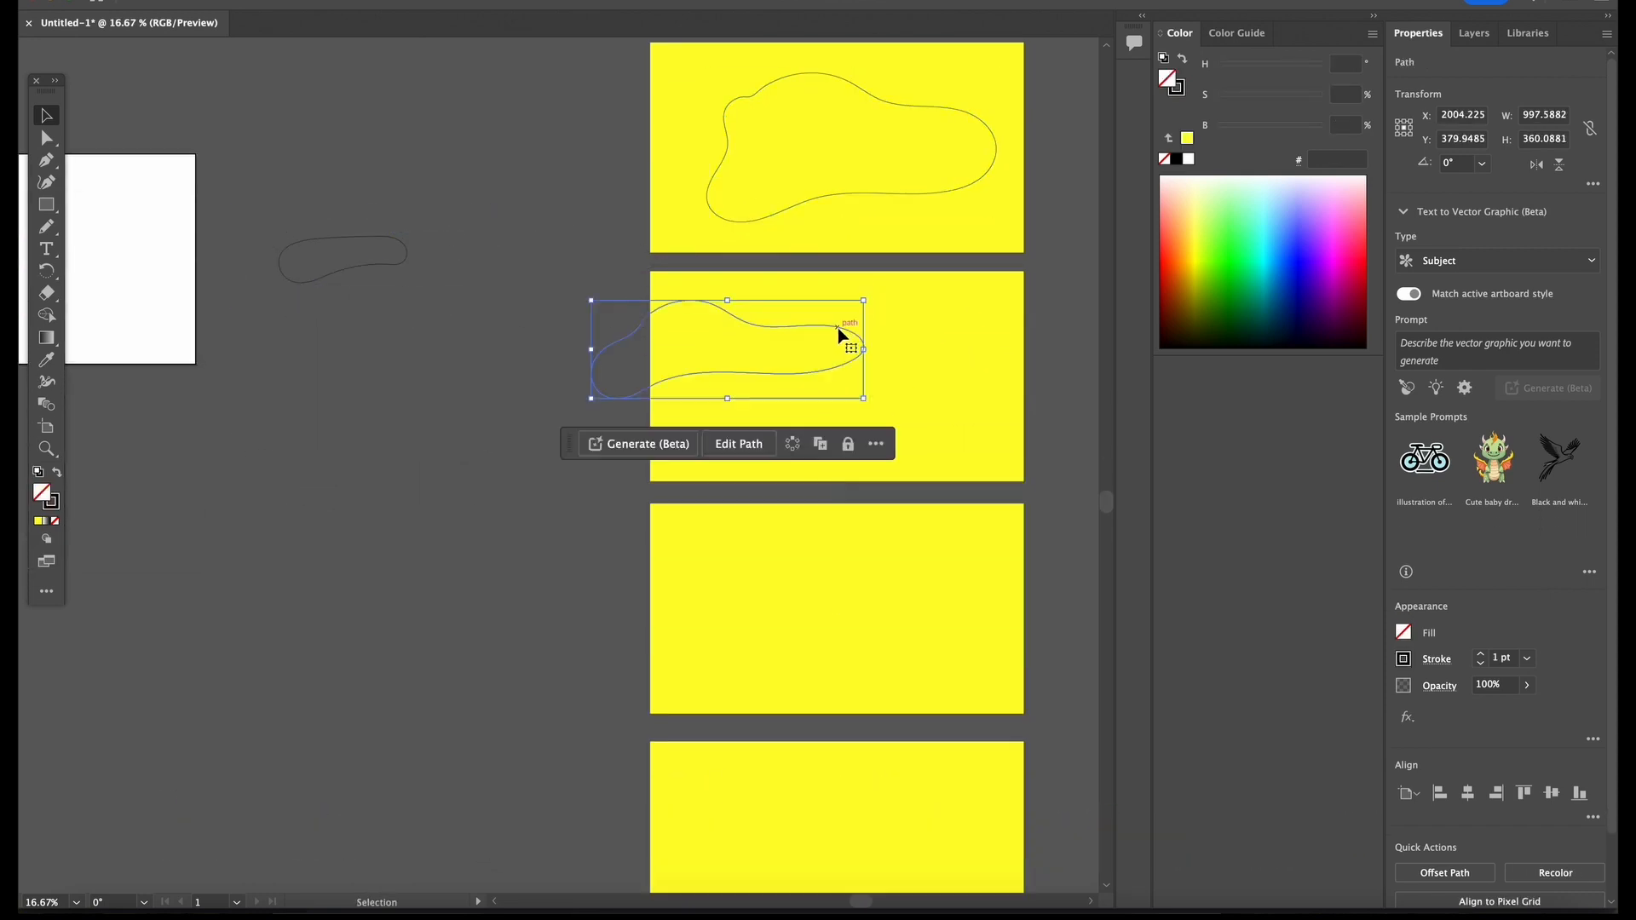
pyautogui.rightClick(893, 307)
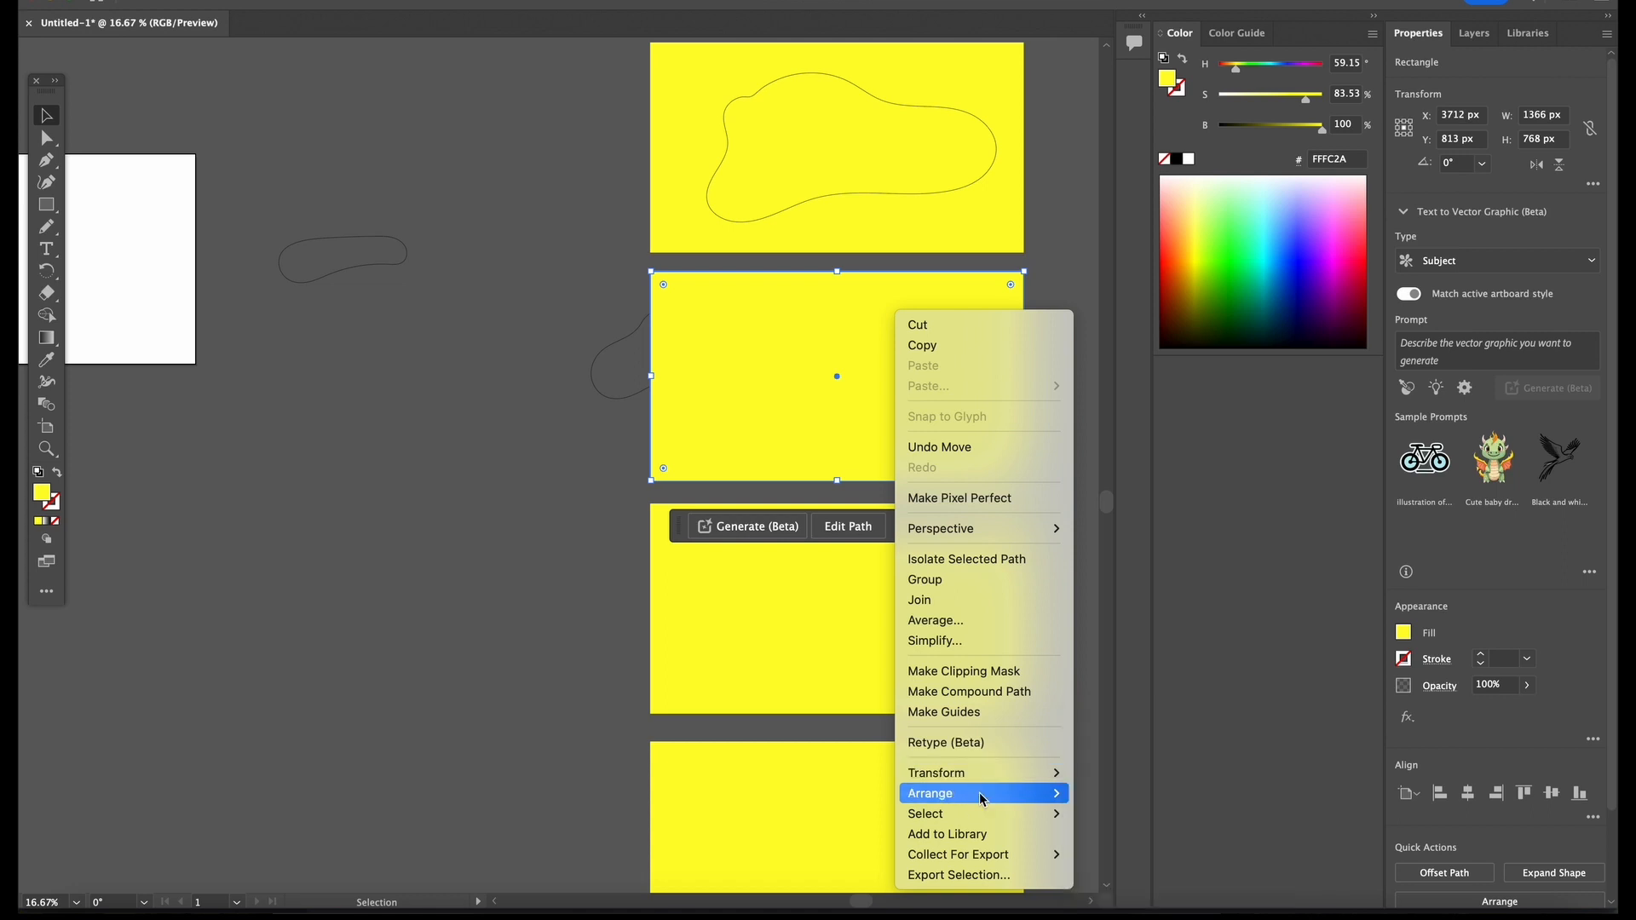
pyautogui.moveTo(1005, 794)
pyautogui.click(1108, 855)
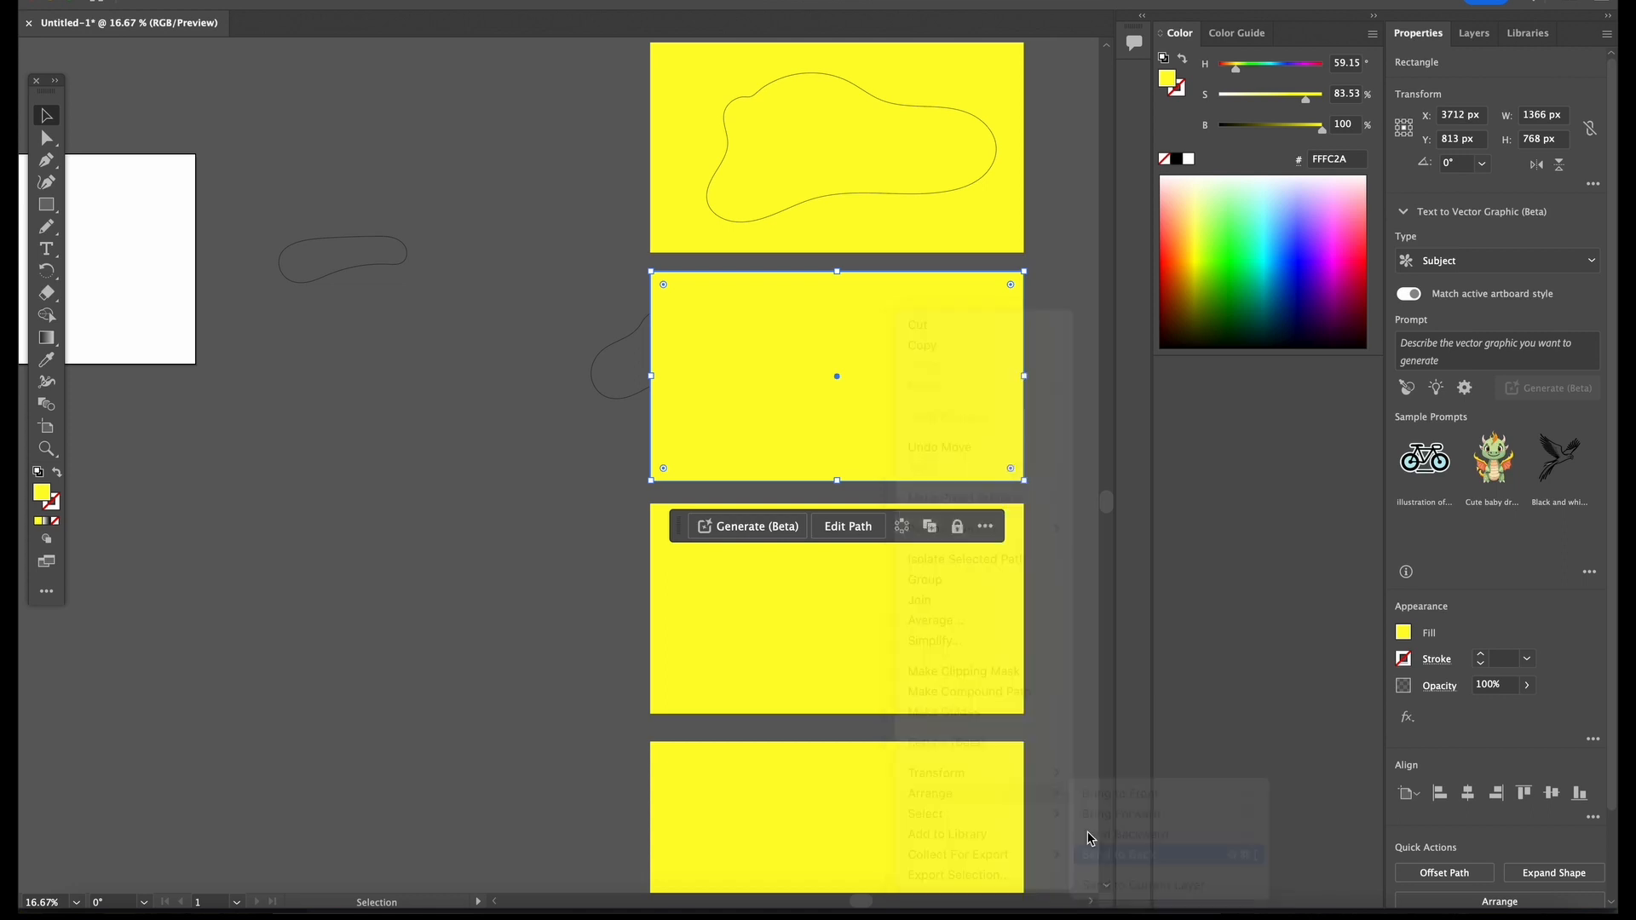
pyautogui.moveTo(611, 355); pyautogui.dragTo(733, 382)
# Send the fourth yellow rectangle to the back, centre the smallest wavy outline over it, and deselect everything
pyautogui.moveTo(365, 267); pyautogui.dragTo(532, 550)
pyautogui.moveTo(617, 627); pyautogui.dragTo(617, 626)
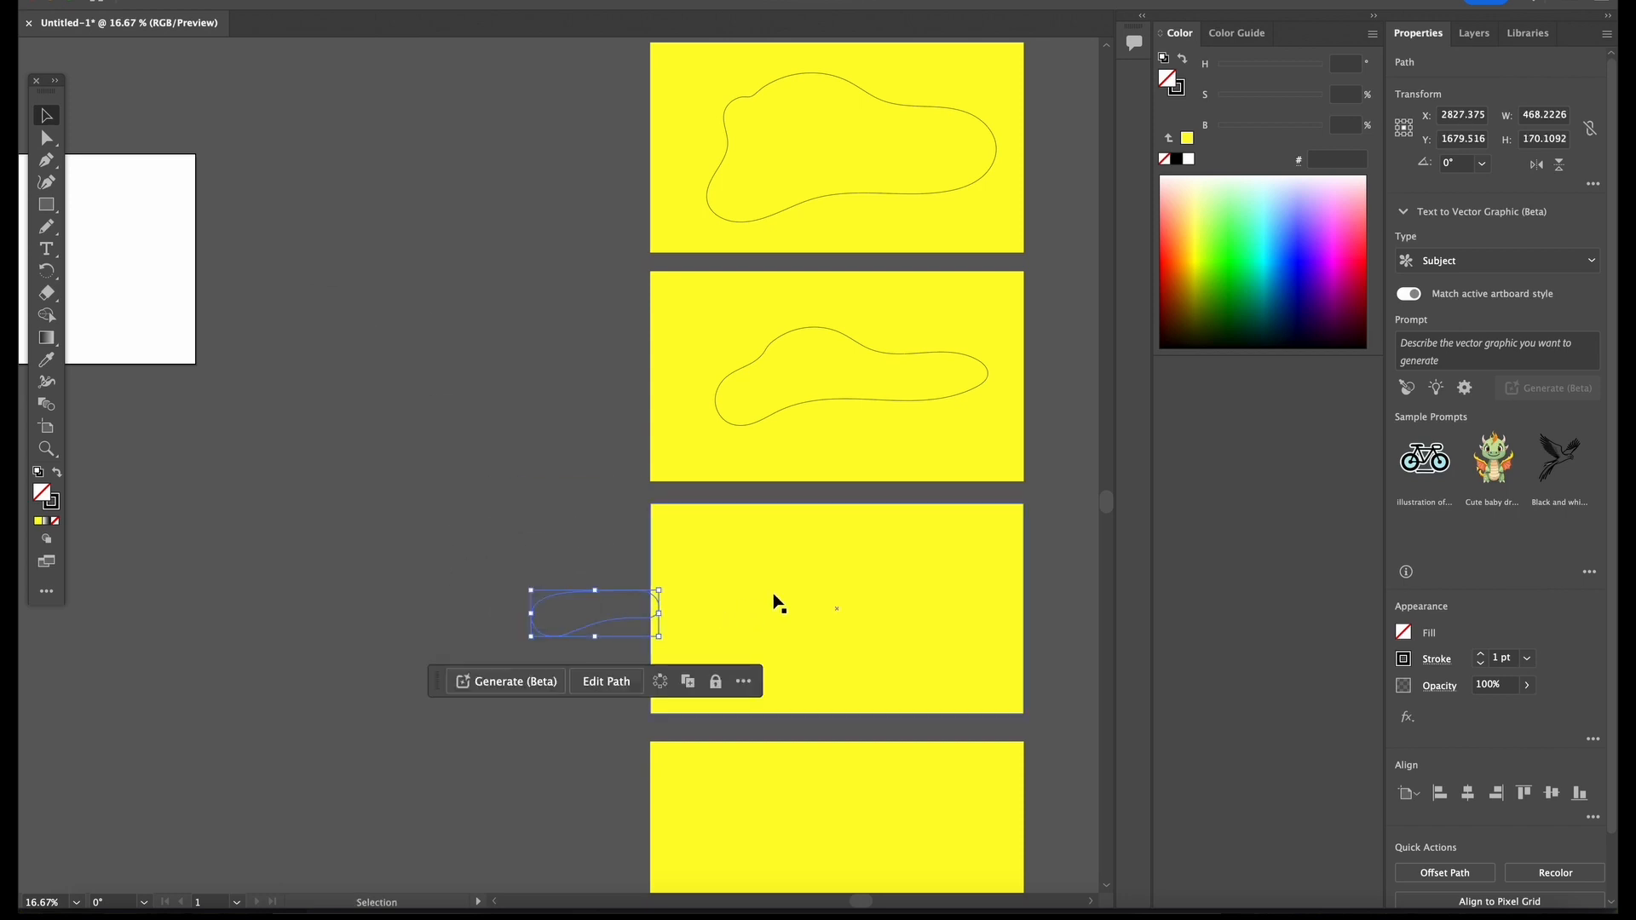
pyautogui.click(774, 593)
pyautogui.rightClick(774, 593)
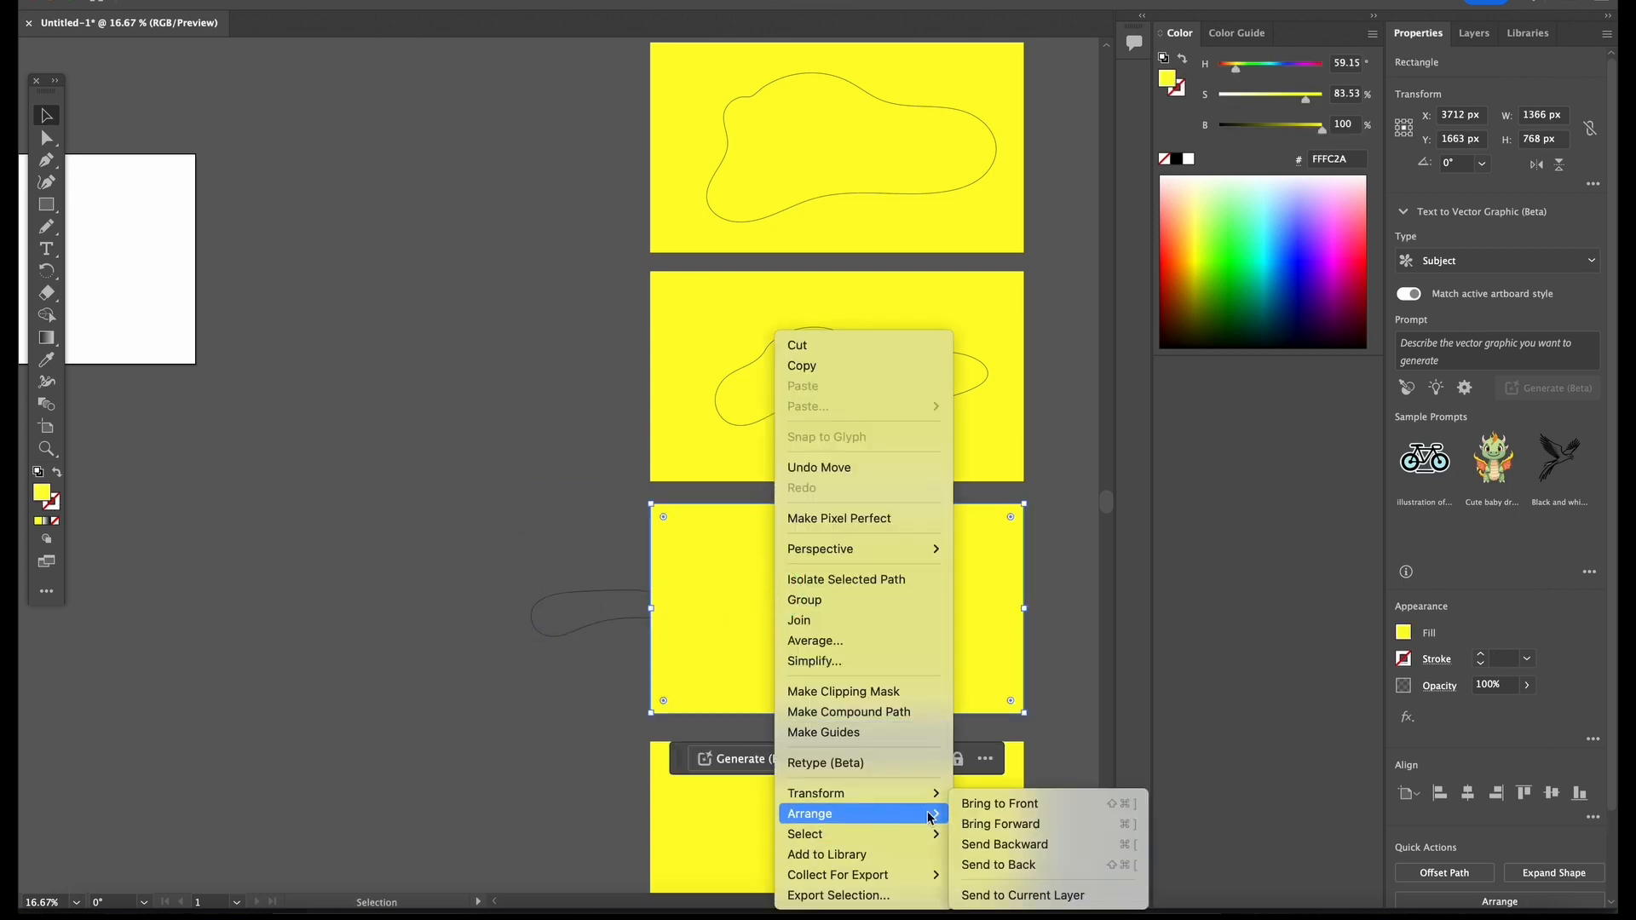
pyautogui.click(1001, 867)
pyautogui.moveTo(610, 589); pyautogui.dragTo(838, 608)
pyautogui.click(575, 500)
pyautogui.scroll(3, 574, 498)
pyautogui.scroll(6, 574, 498)
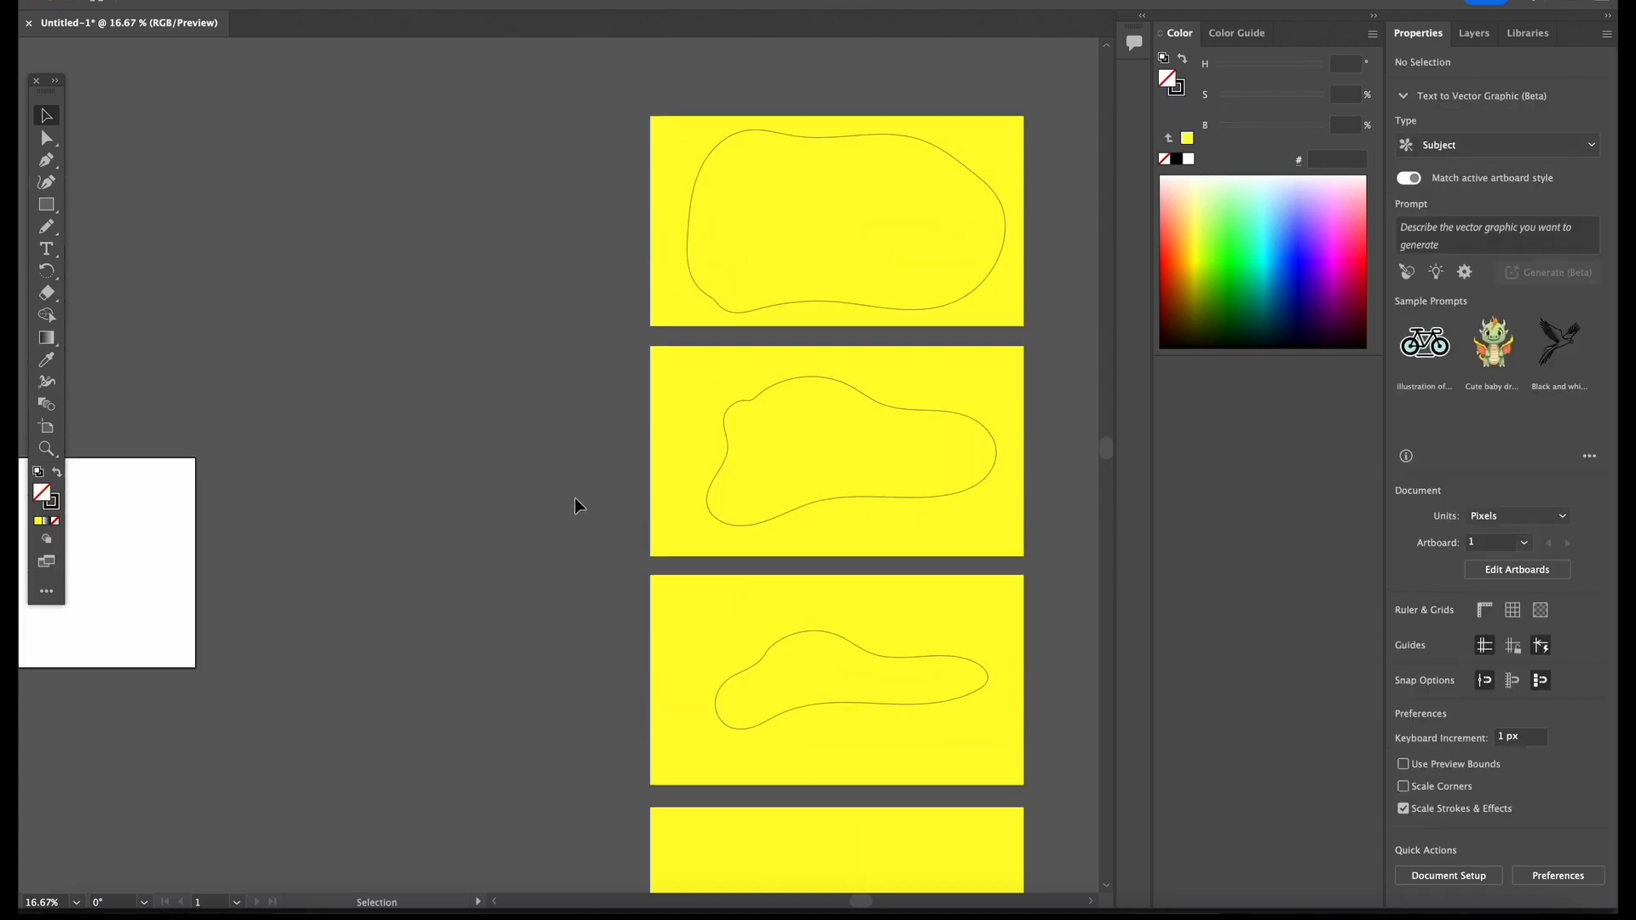
# Fill the topmost rectangle green and the second rectangle yellow, using the Zimbabwe Flag library swatches
pyautogui.click(679, 247)
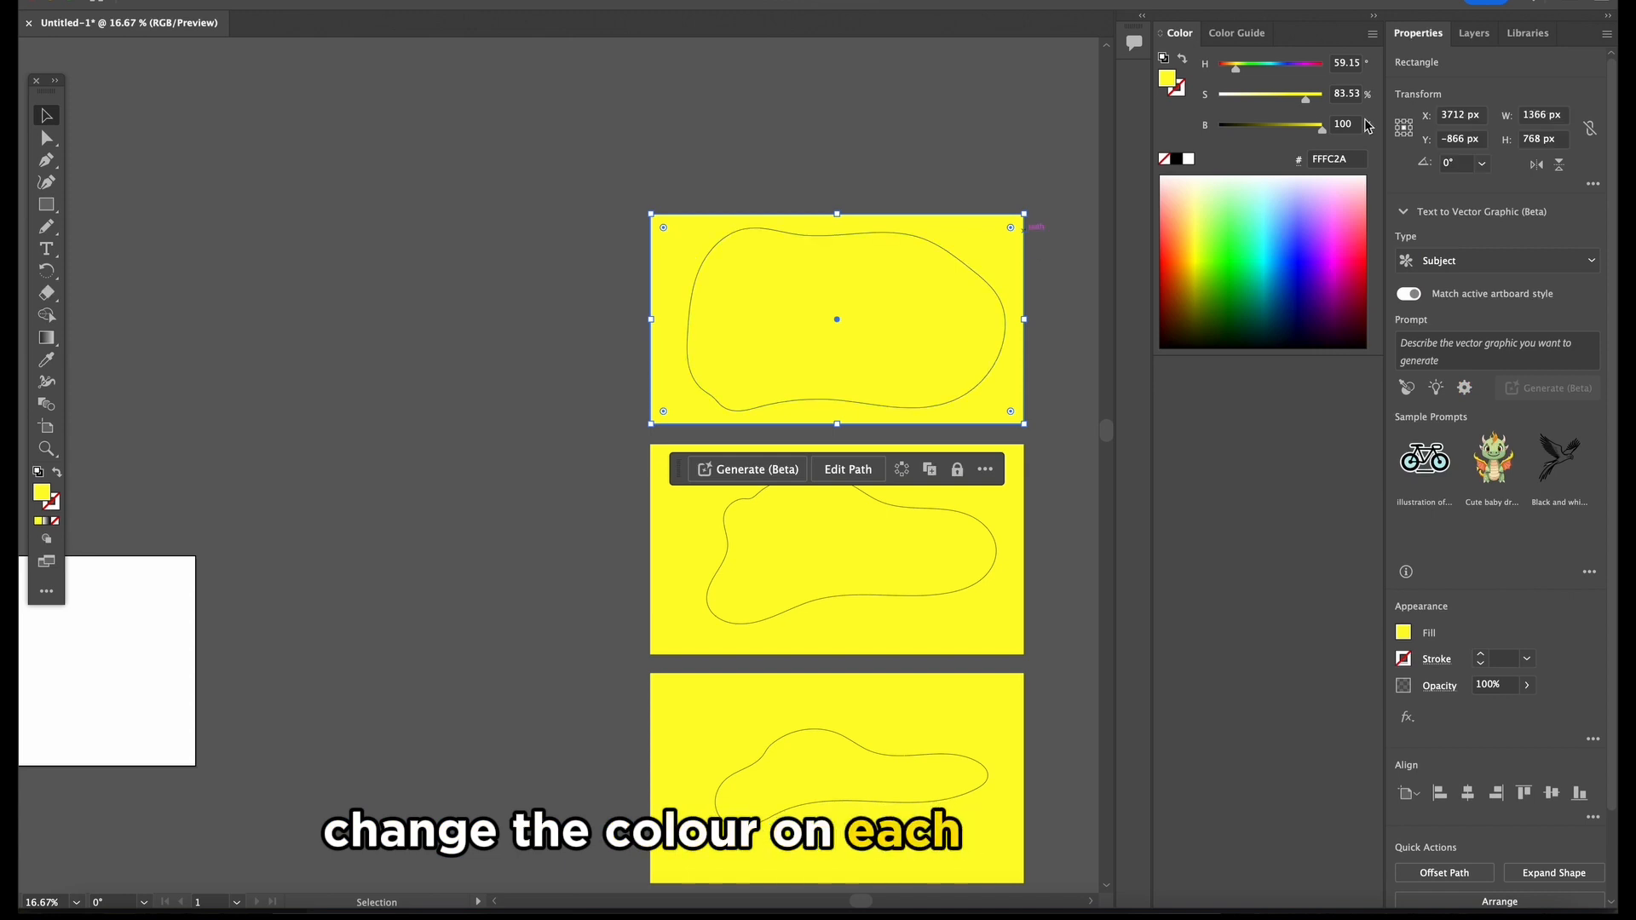
pyautogui.click(1527, 32)
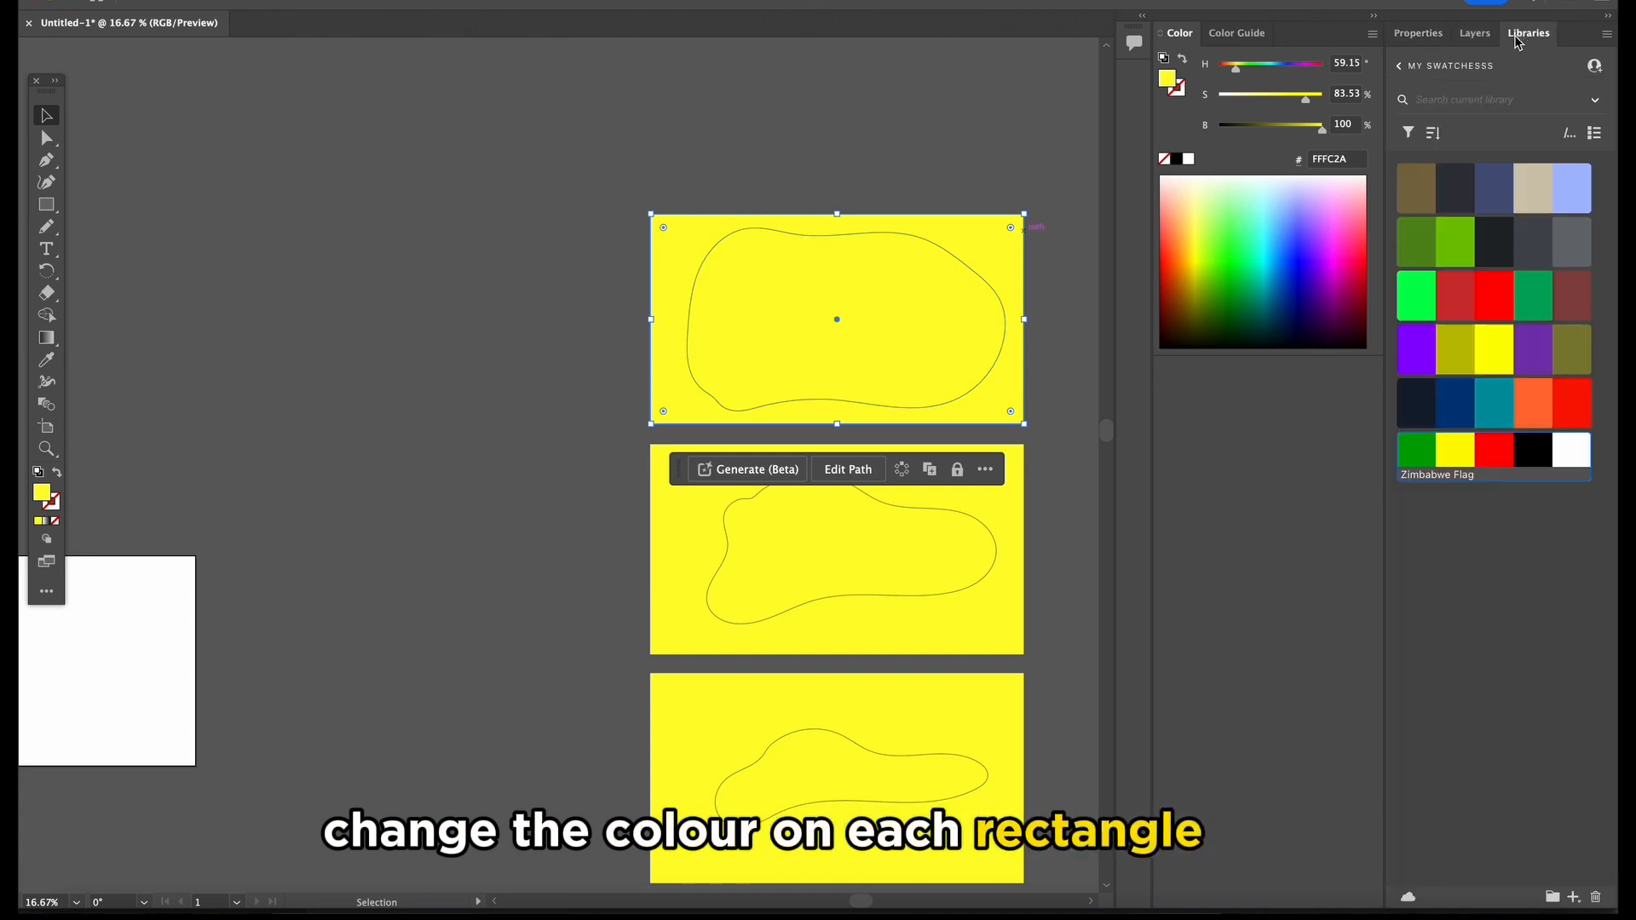
pyautogui.click(1429, 443)
pyautogui.click(964, 642)
pyautogui.click(1455, 449)
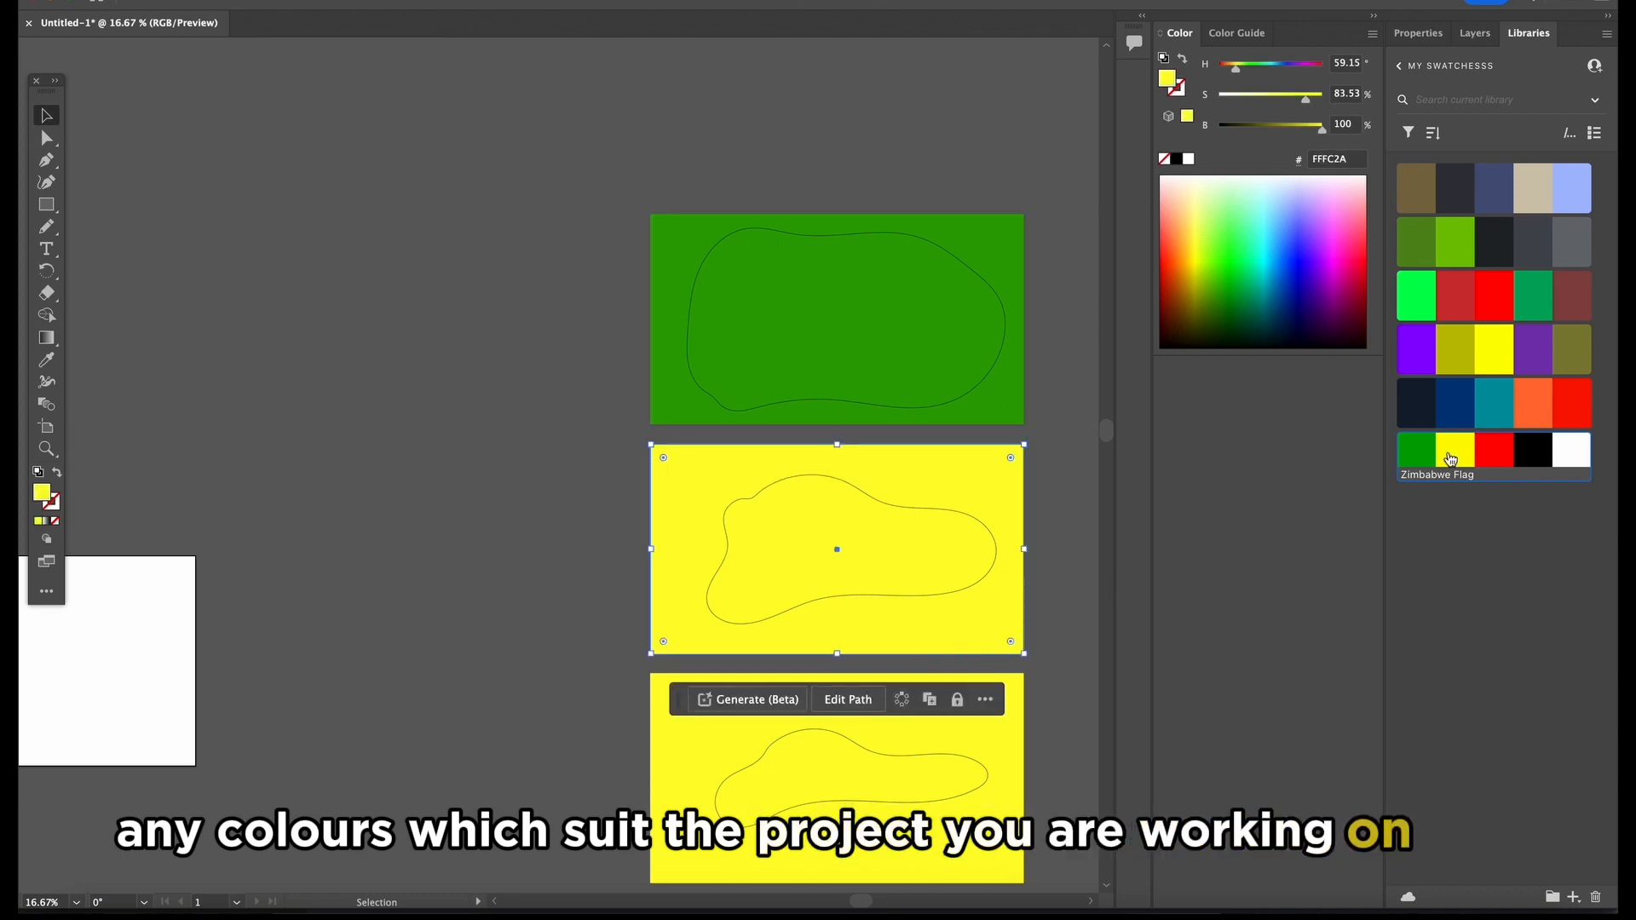
# Fill the third rectangle red and the fourth rectangle white with the Zimbabwe Flag swatches
pyautogui.scroll(-3, 954, 458)
pyautogui.click(991, 682)
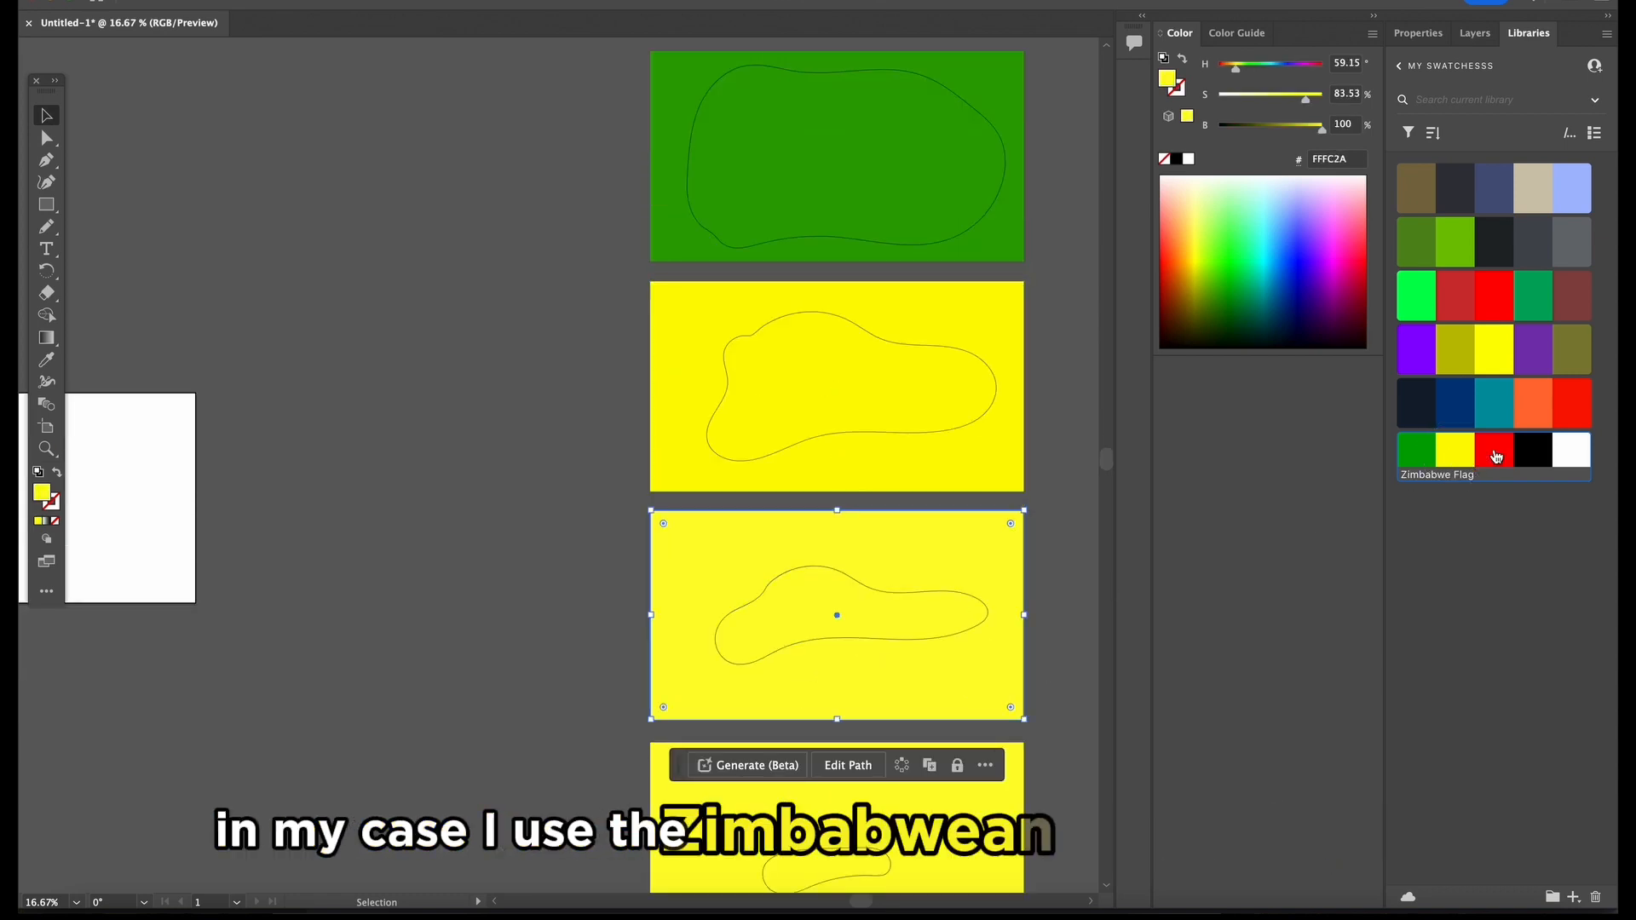
pyautogui.click(1494, 449)
pyautogui.scroll(-2, 811, 350)
pyautogui.click(980, 748)
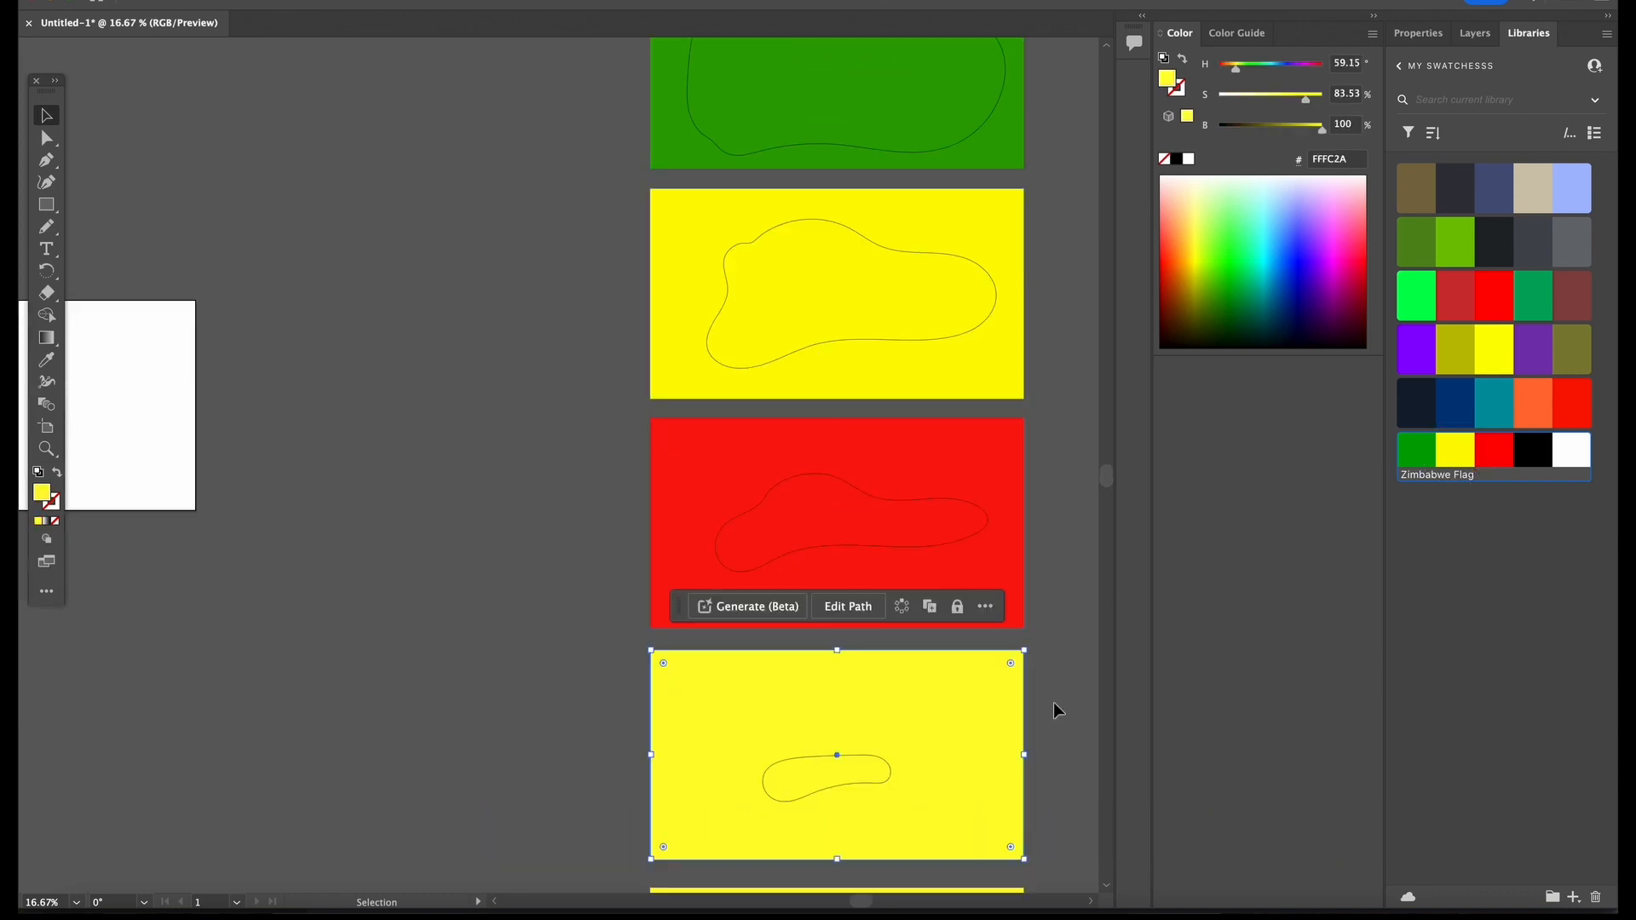
pyautogui.click(1570, 461)
# Fill the bottommost plain rectangle with the Zimbabwe Flag black swatch and deselect it
pyautogui.scroll(-6, 884, 555)
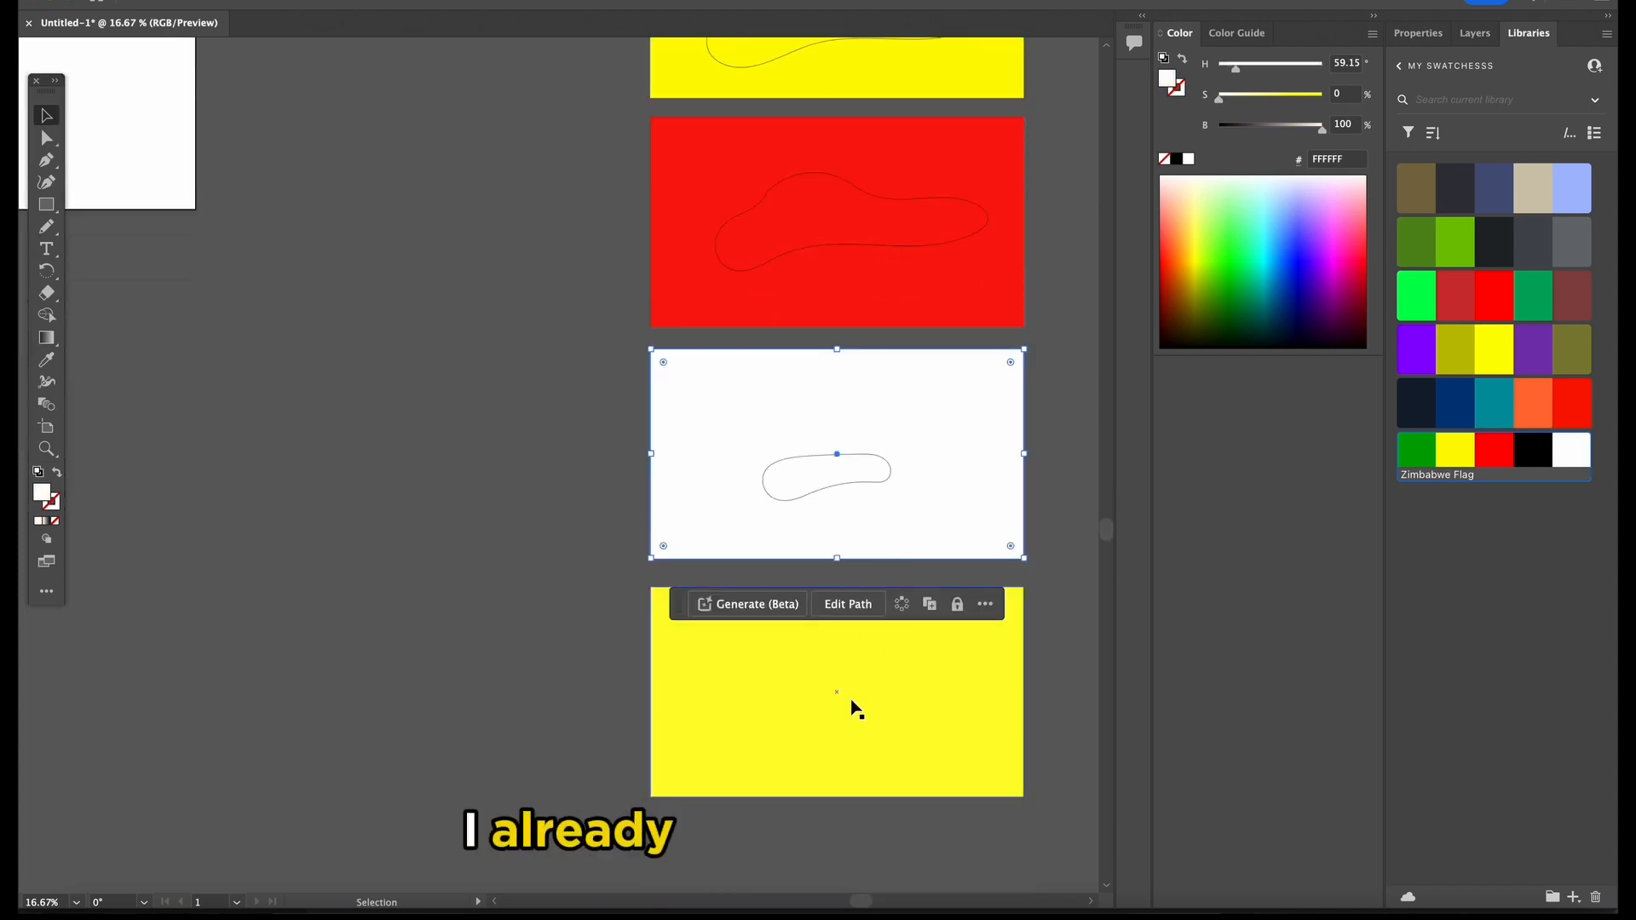
pyautogui.click(856, 705)
pyautogui.click(1531, 451)
pyautogui.click(516, 443)
# Make a compound path from the green rectangle and its wavy outline, then deselect it
pyautogui.scroll(10, 516, 443)
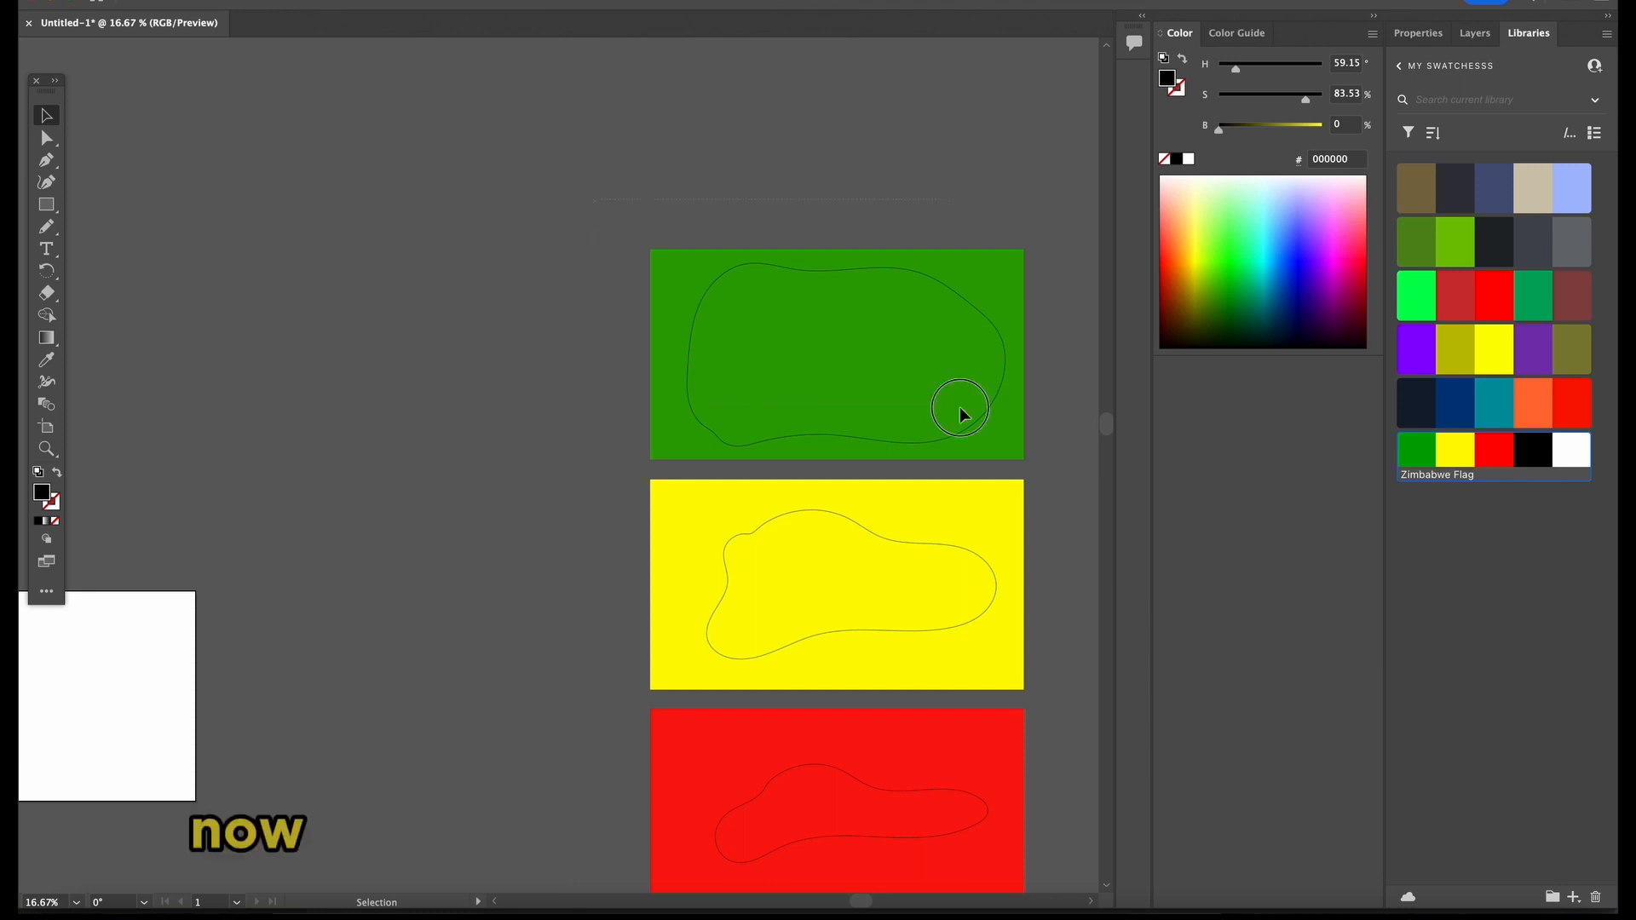
pyautogui.moveTo(1050, 474); pyautogui.dragTo(928, 330)
pyautogui.click(317, 2)
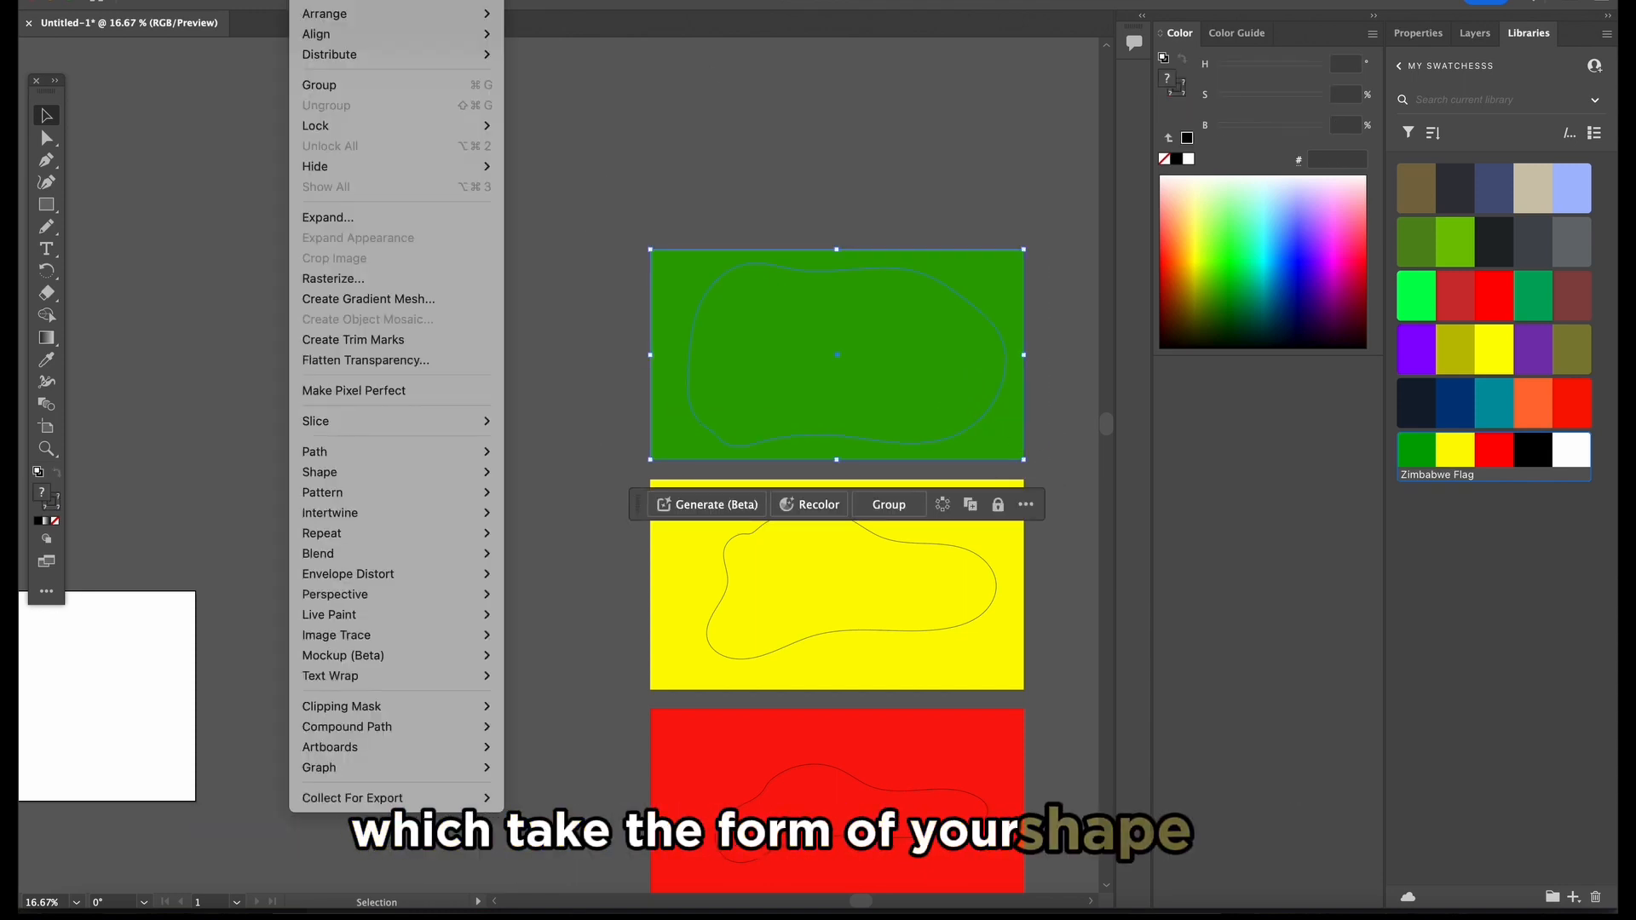
pyautogui.moveTo(409, 726)
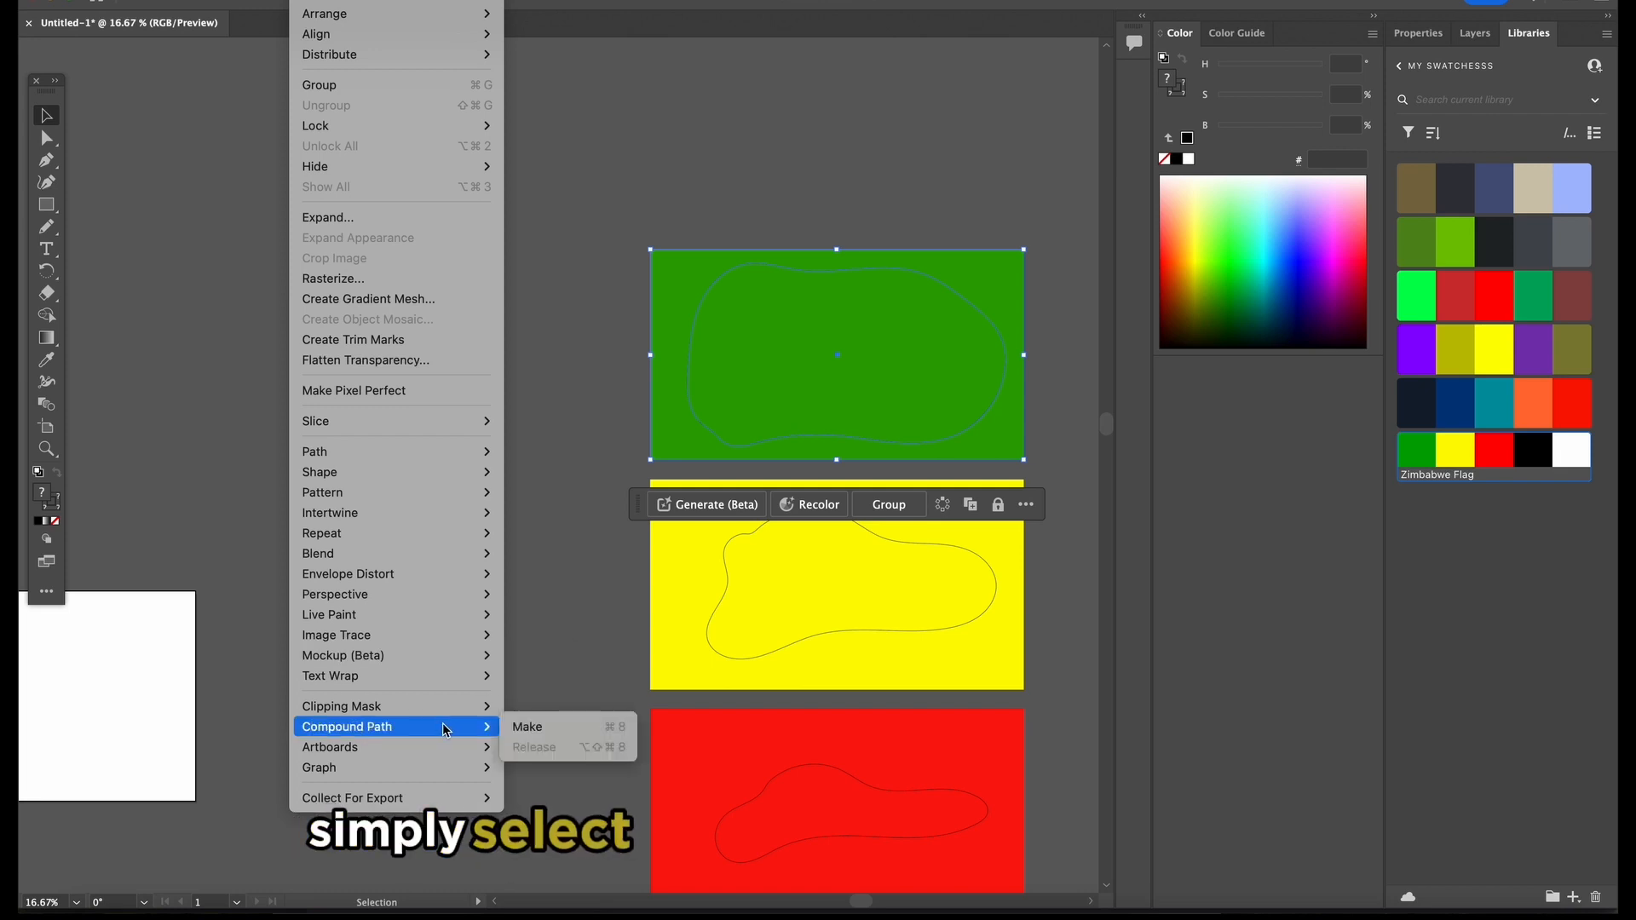
pyautogui.click(535, 729)
pyautogui.click(554, 615)
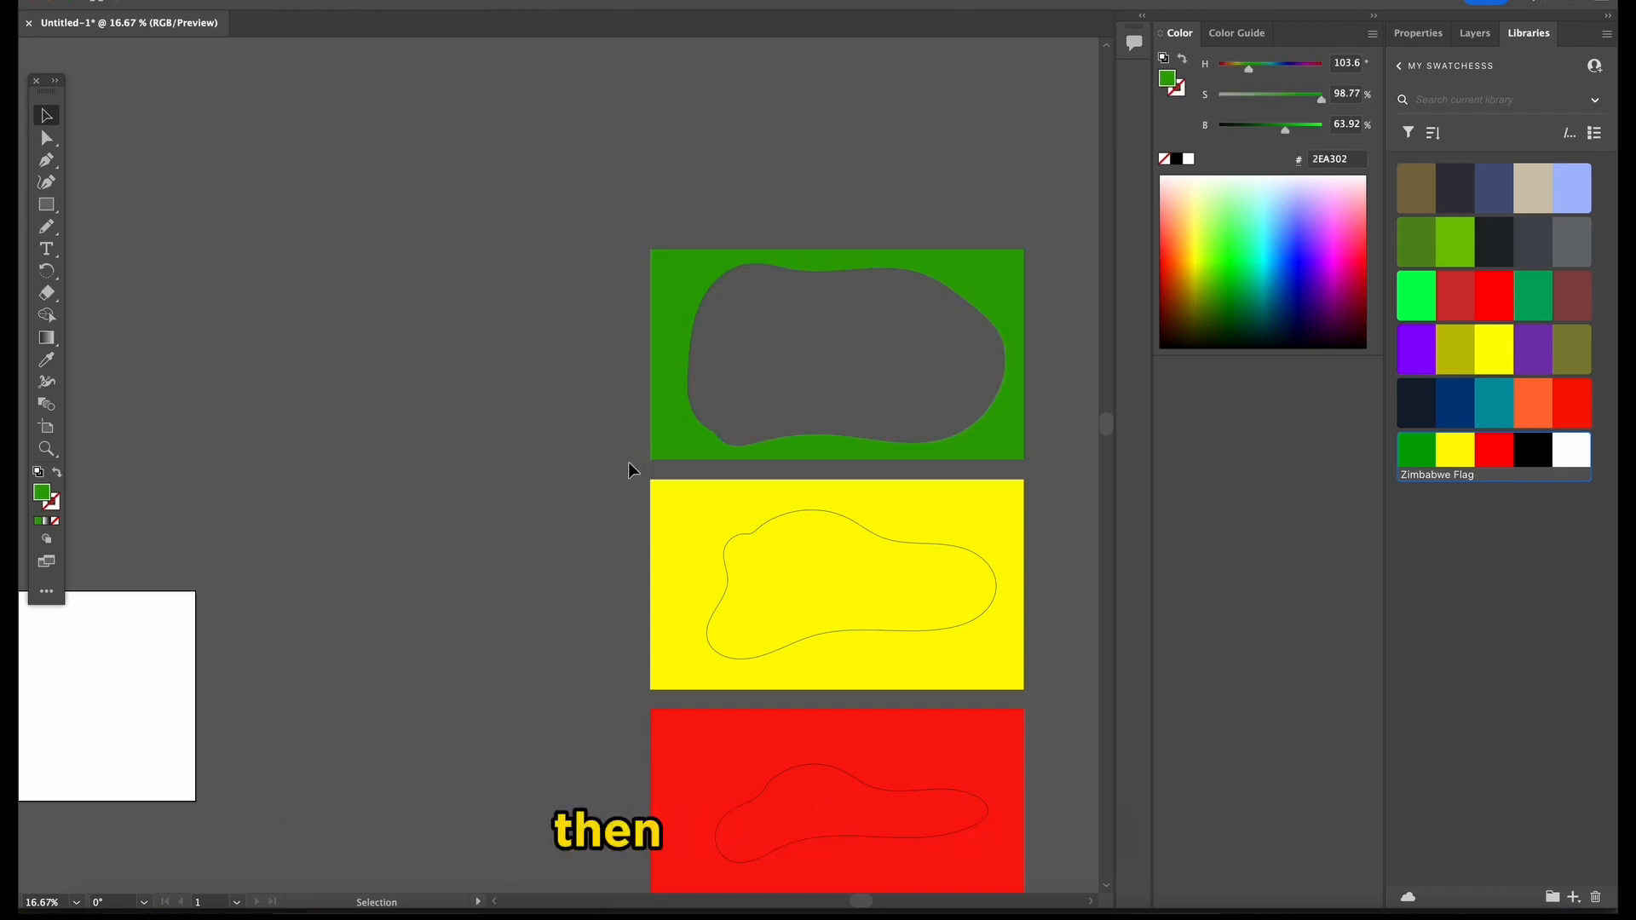
# Make a compound path from the yellow rectangle and the wavy outline on it
pyautogui.moveTo(628, 467); pyautogui.dragTo(1046, 696)
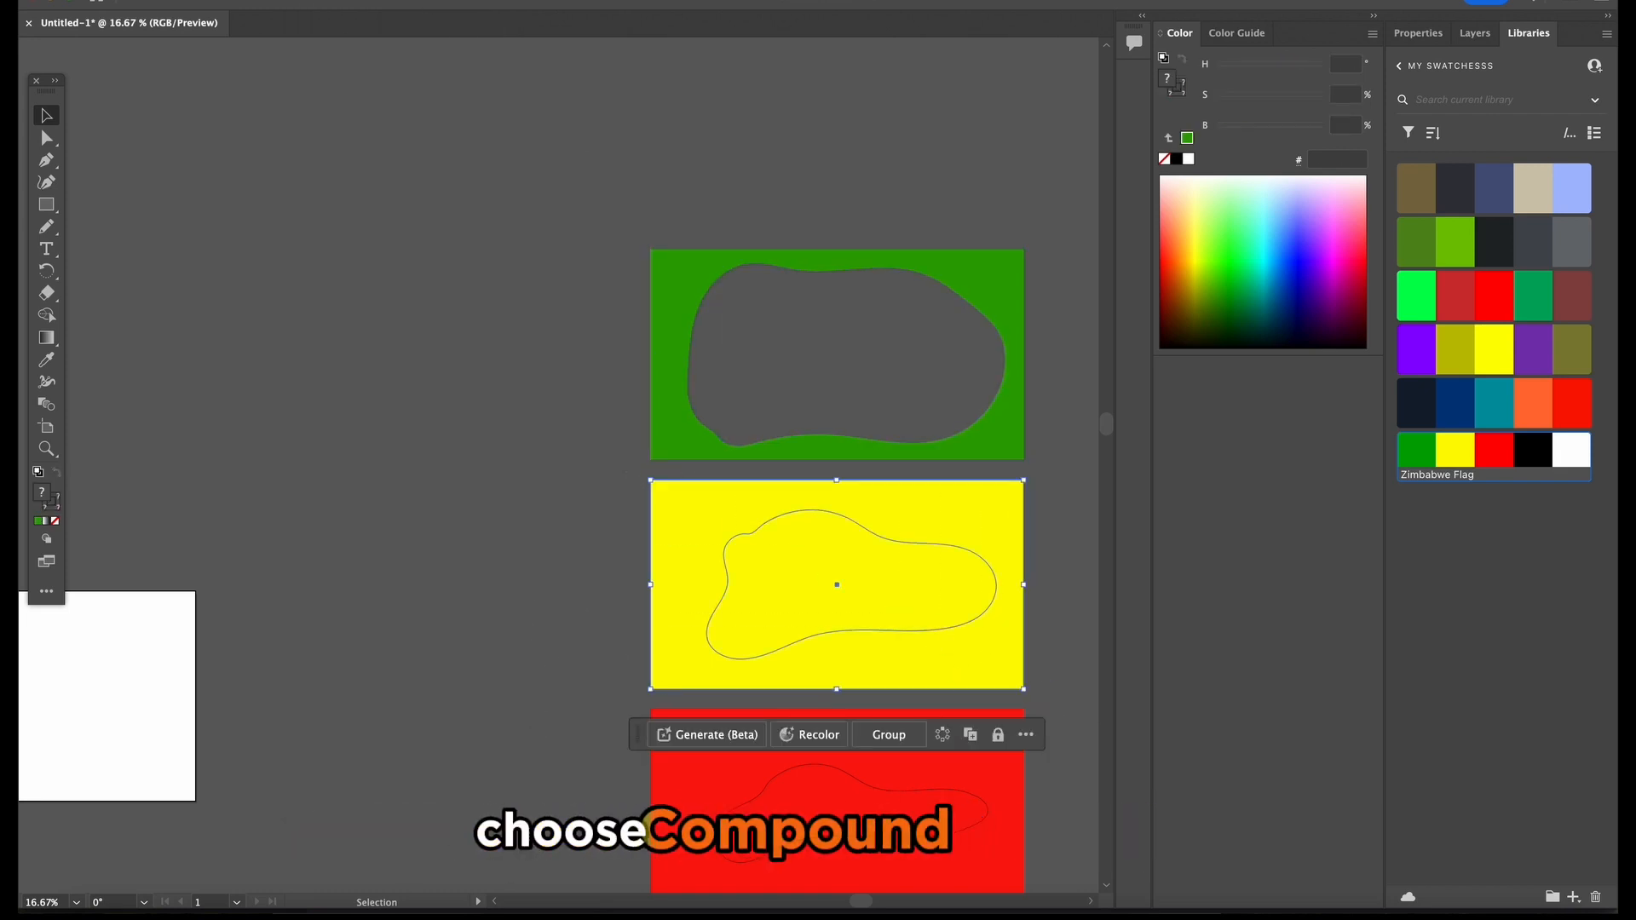
pyautogui.click(317, 2)
pyautogui.moveTo(402, 730)
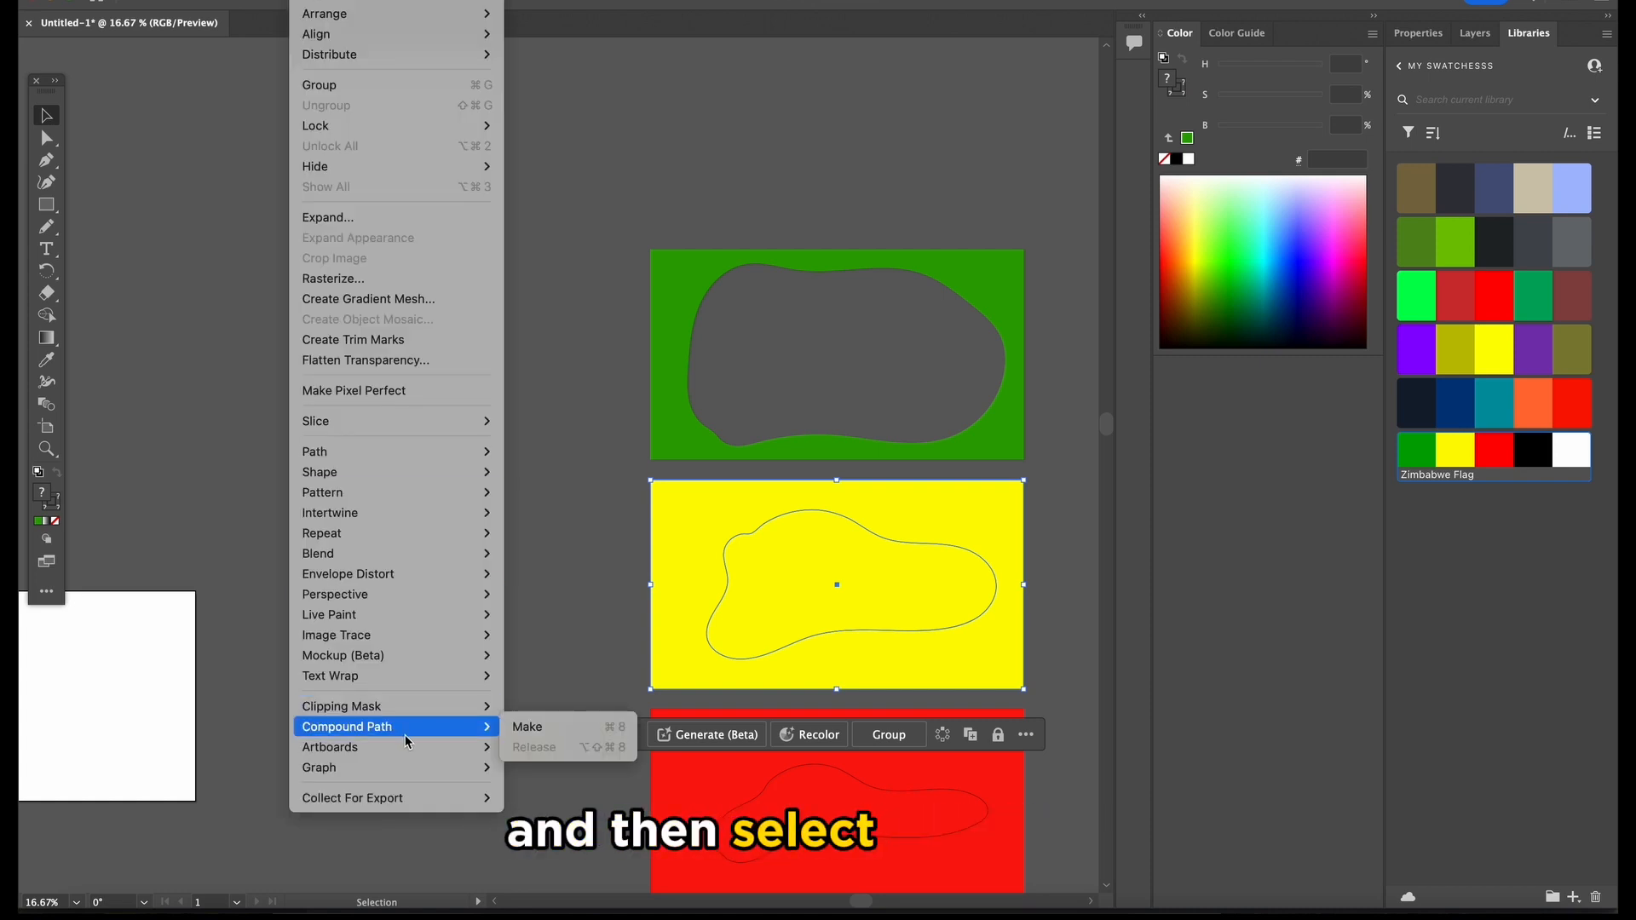
pyautogui.click(594, 731)
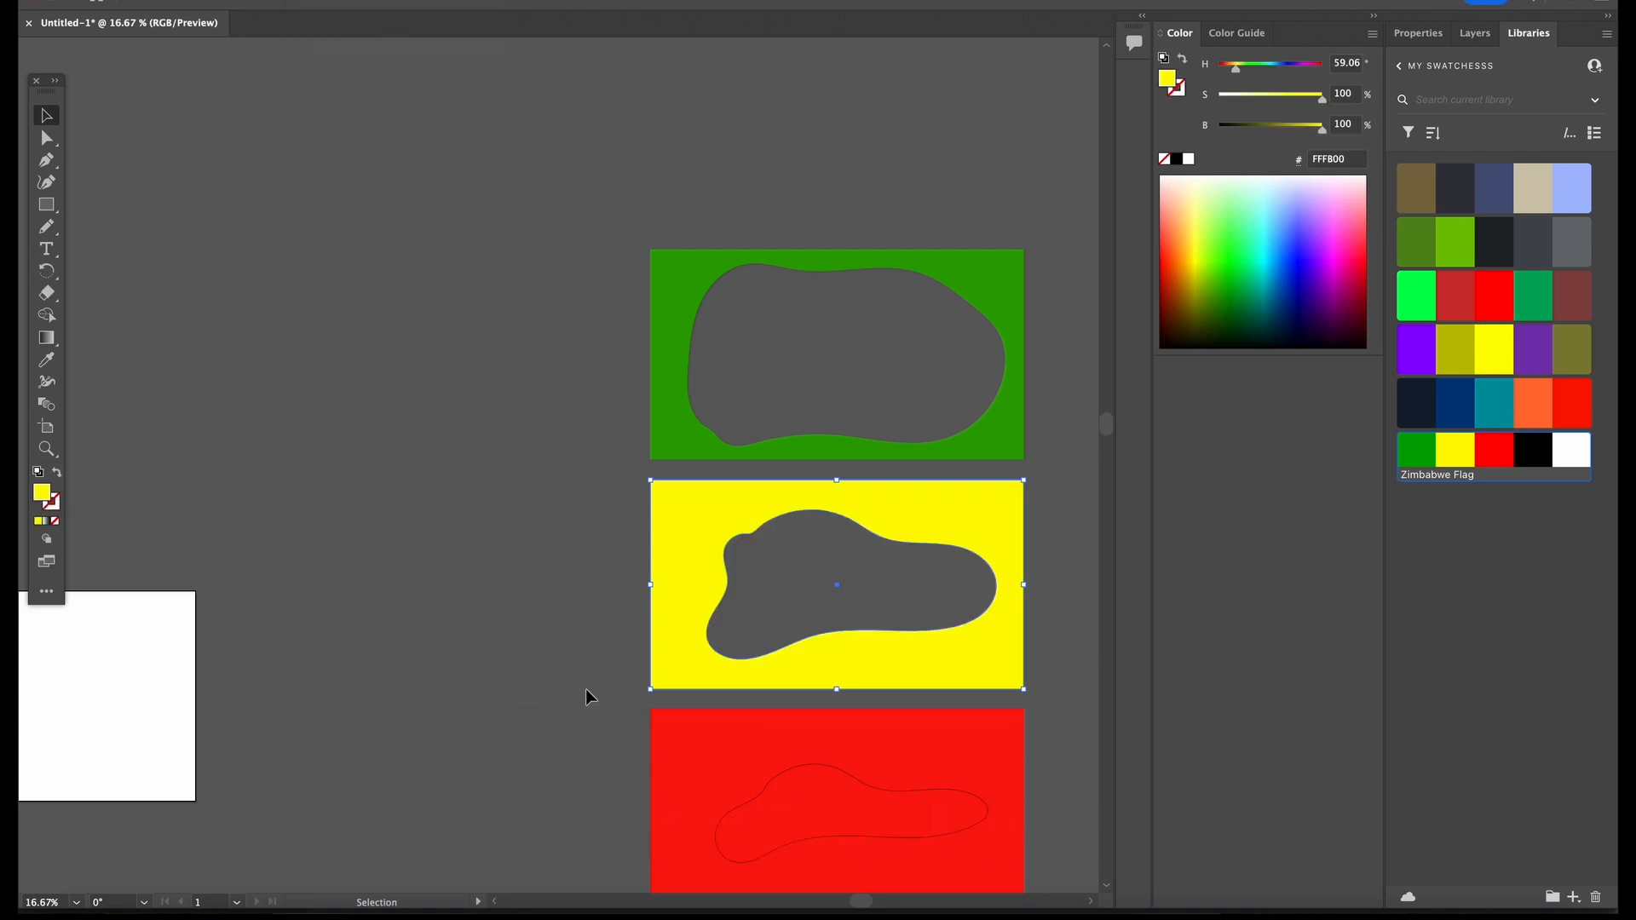
# Make a compound path from the red rectangle and the wavy outline on it
pyautogui.press('space')
pyautogui.moveTo(572, 697); pyautogui.dragTo(985, 595)
pyautogui.click(310, 2)
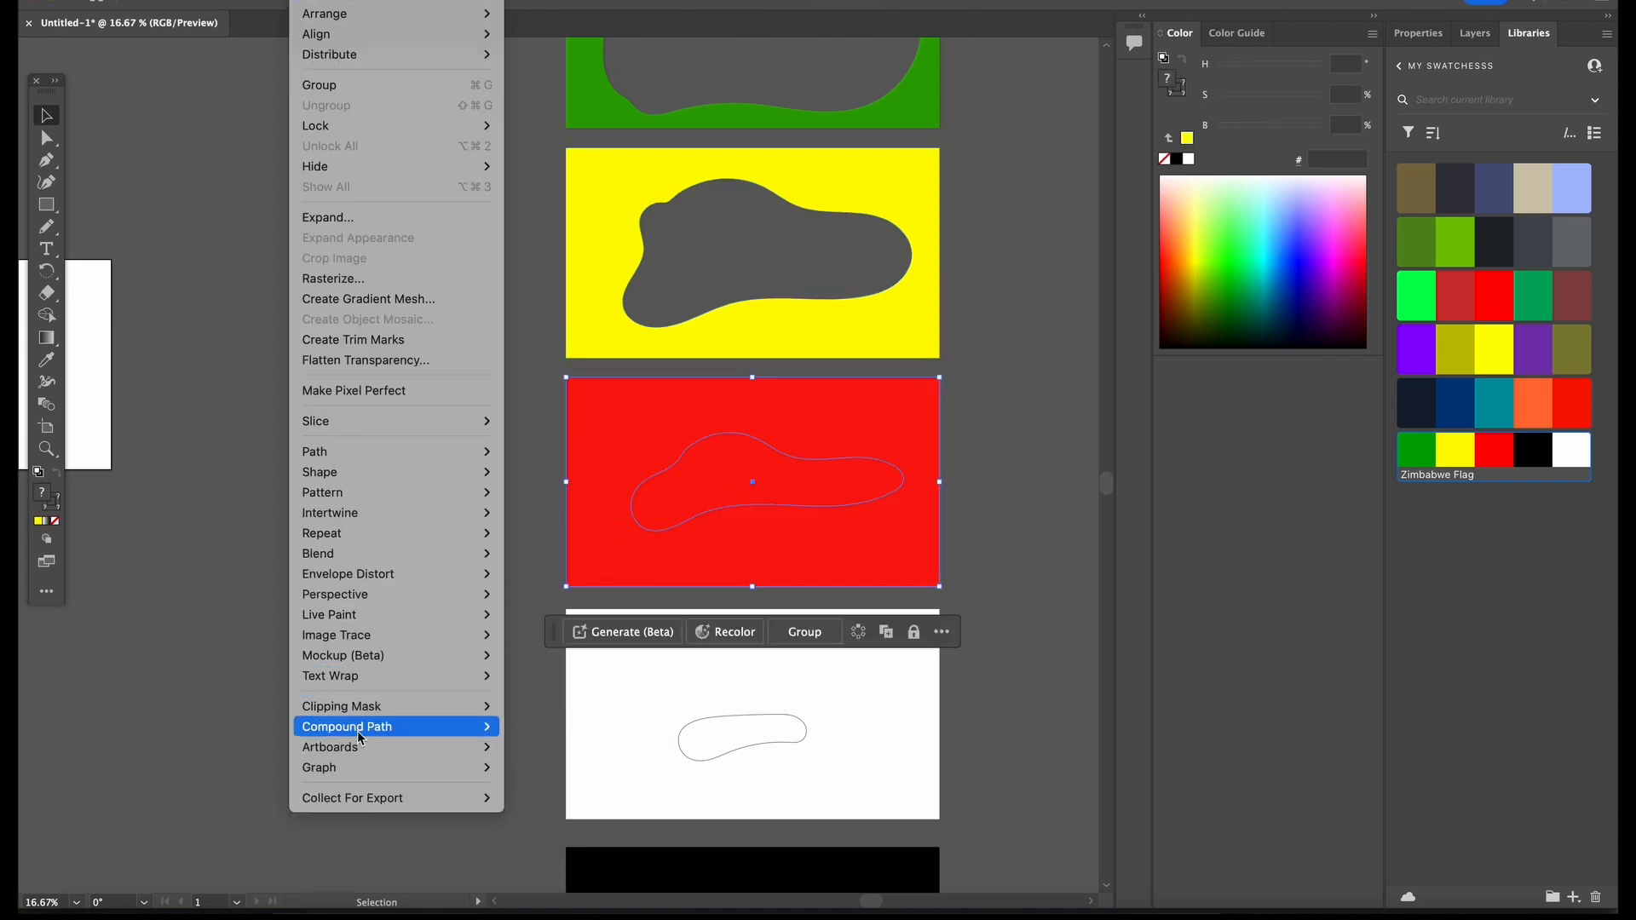
pyautogui.moveTo(358, 728)
pyautogui.click(561, 731)
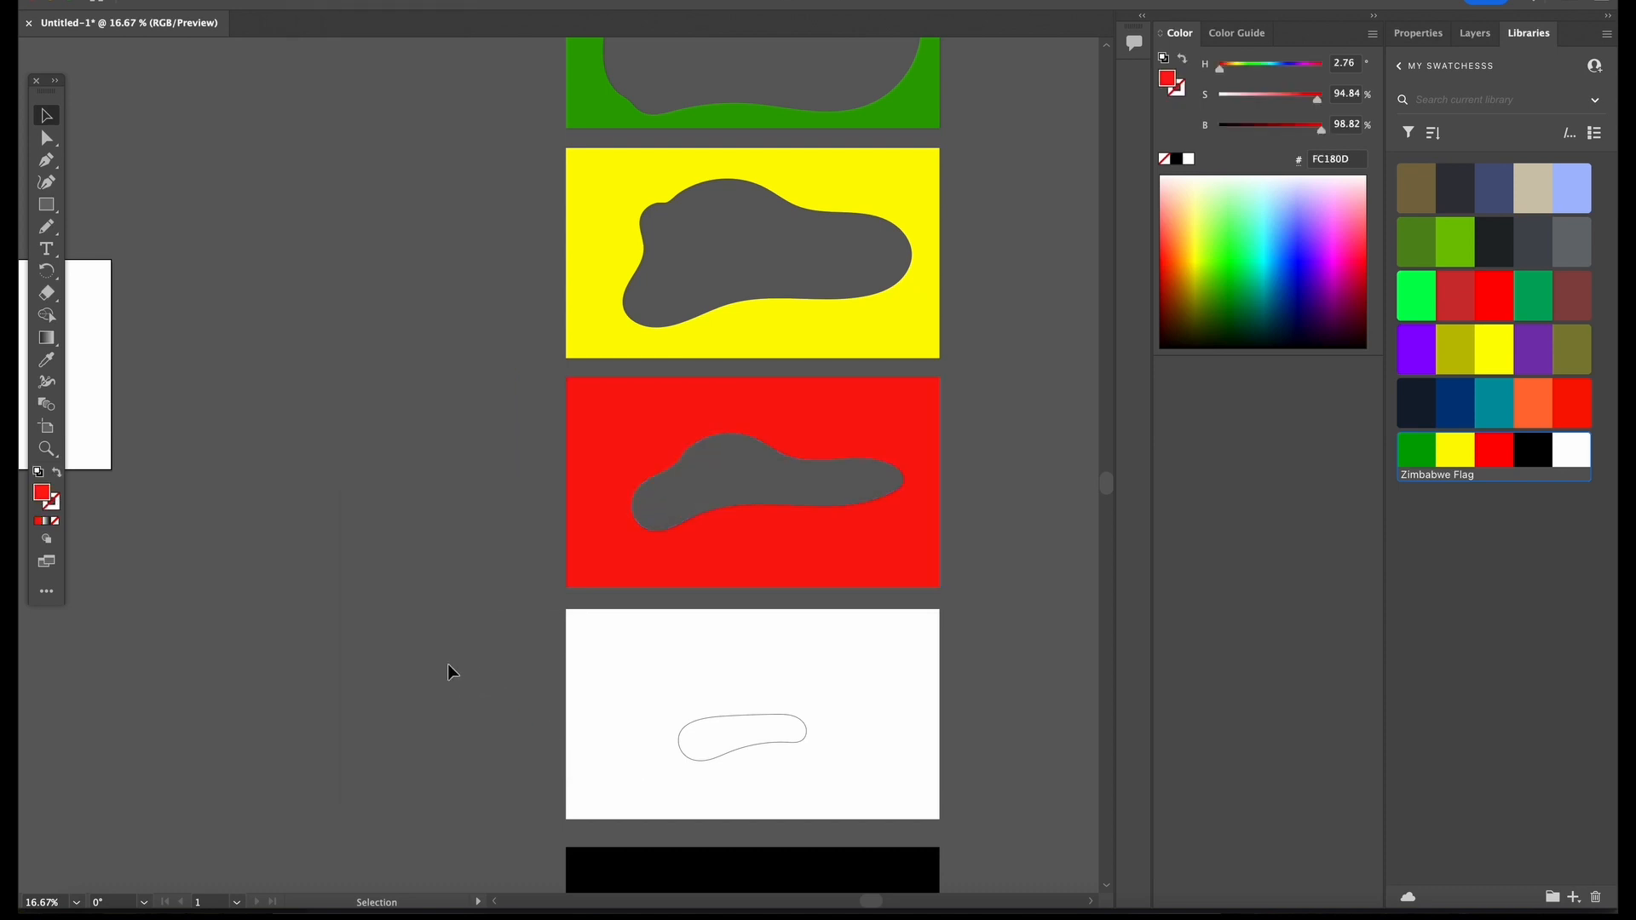
# Make a compound path from the white rectangle and the small wavy outline on it
pyautogui.moveTo(425, 673); pyautogui.dragTo(385, 370)
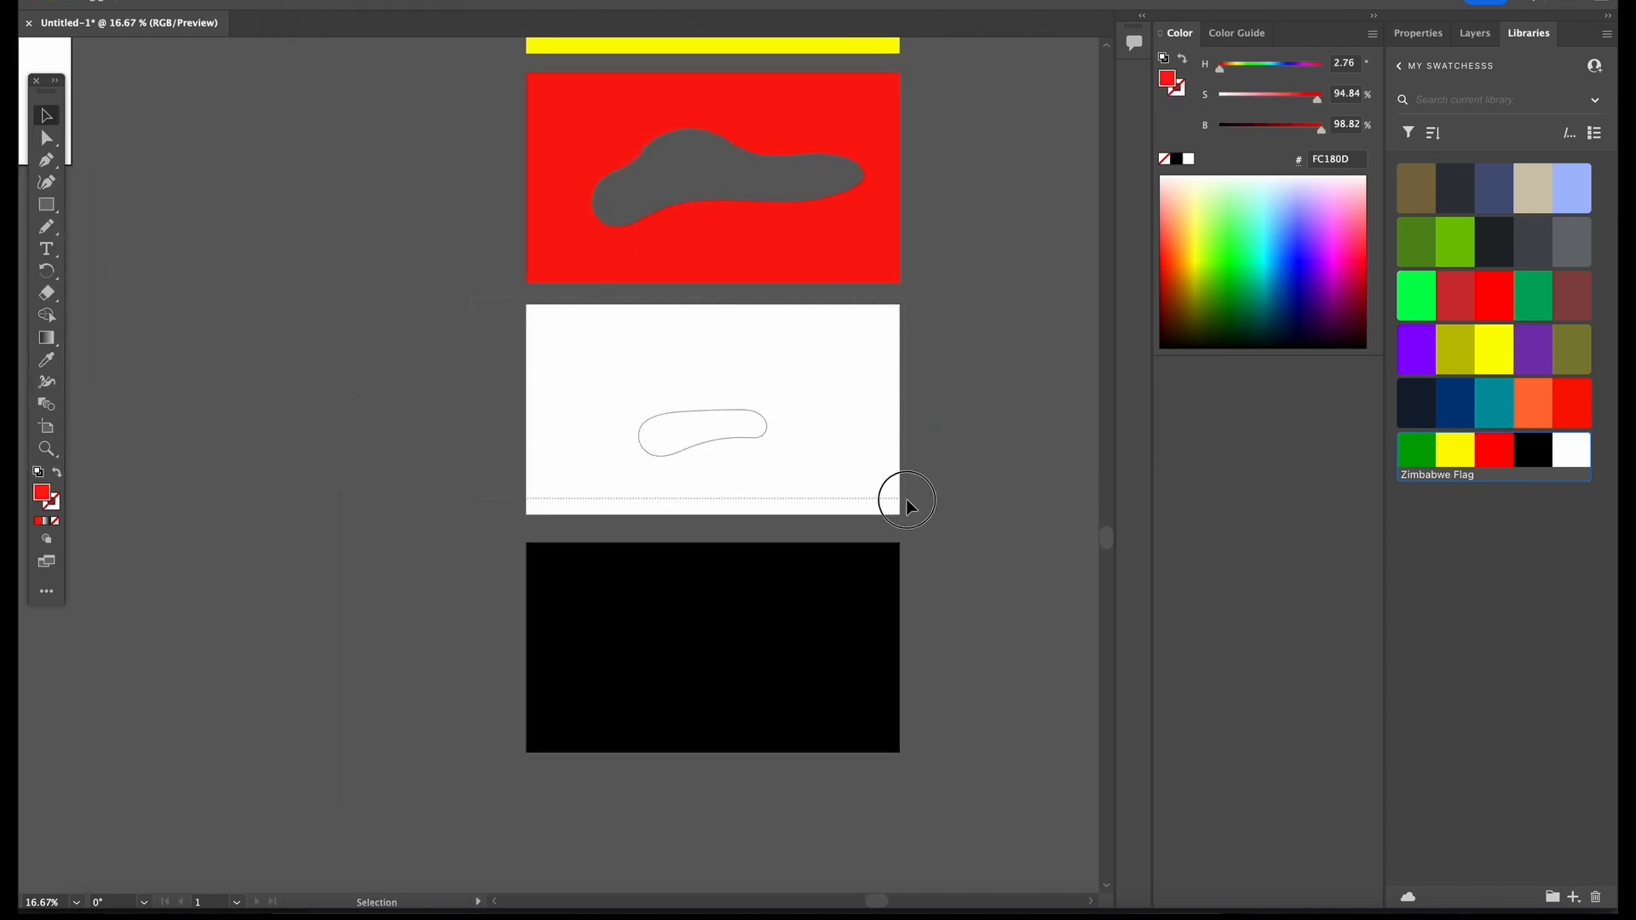
pyautogui.moveTo(912, 532); pyautogui.dragTo(912, 533)
pyautogui.click(317, 2)
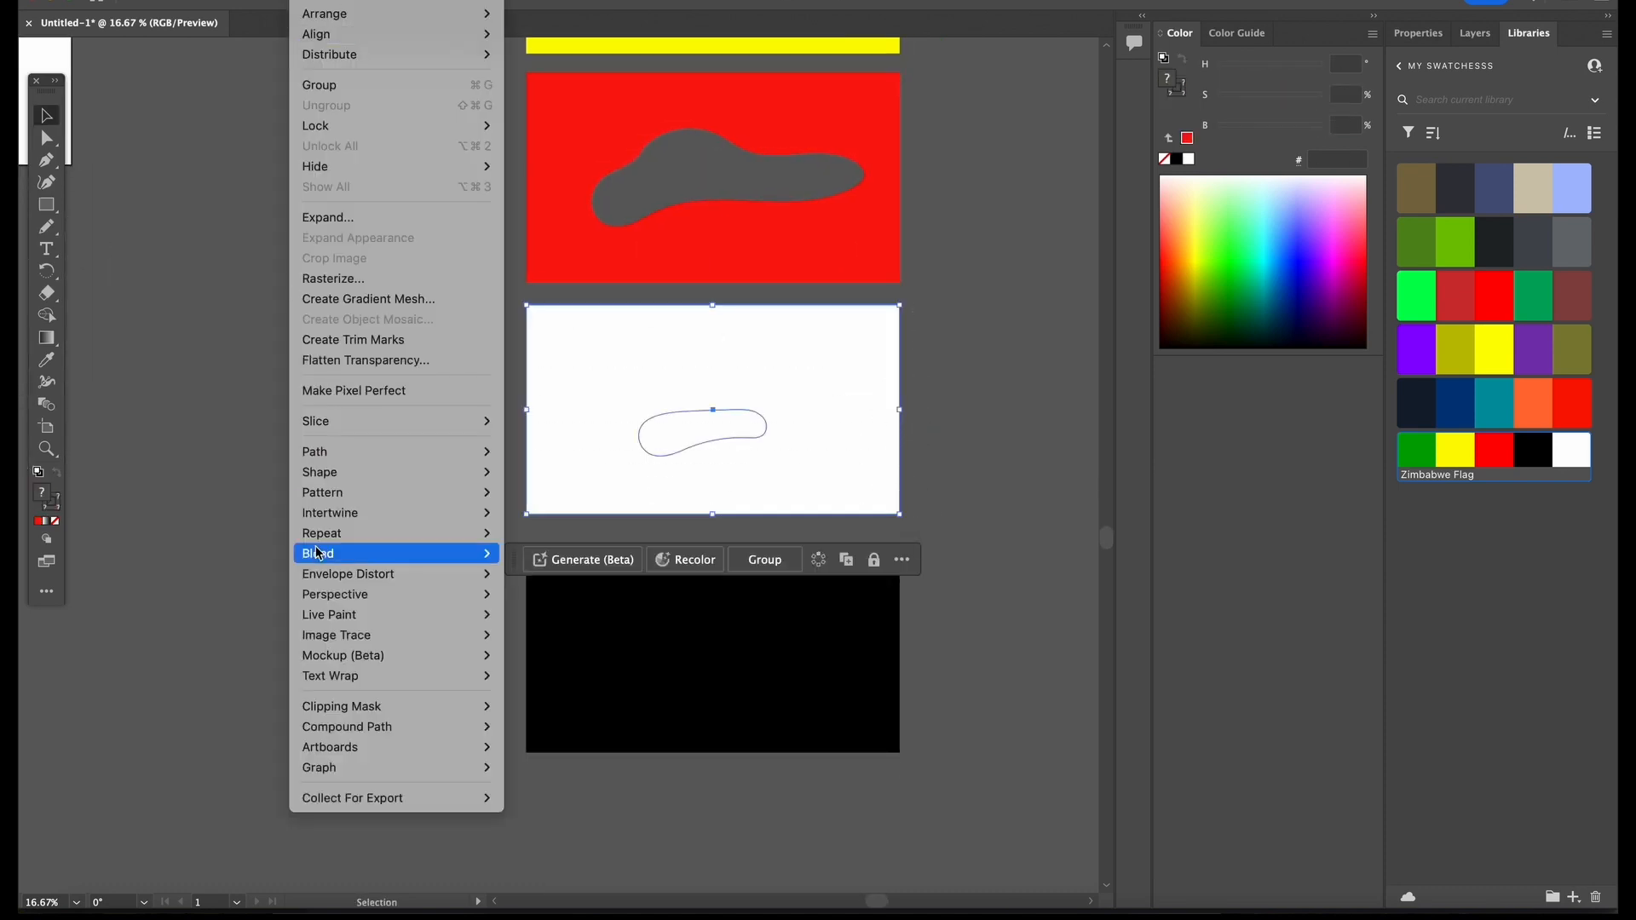
pyautogui.moveTo(335, 569)
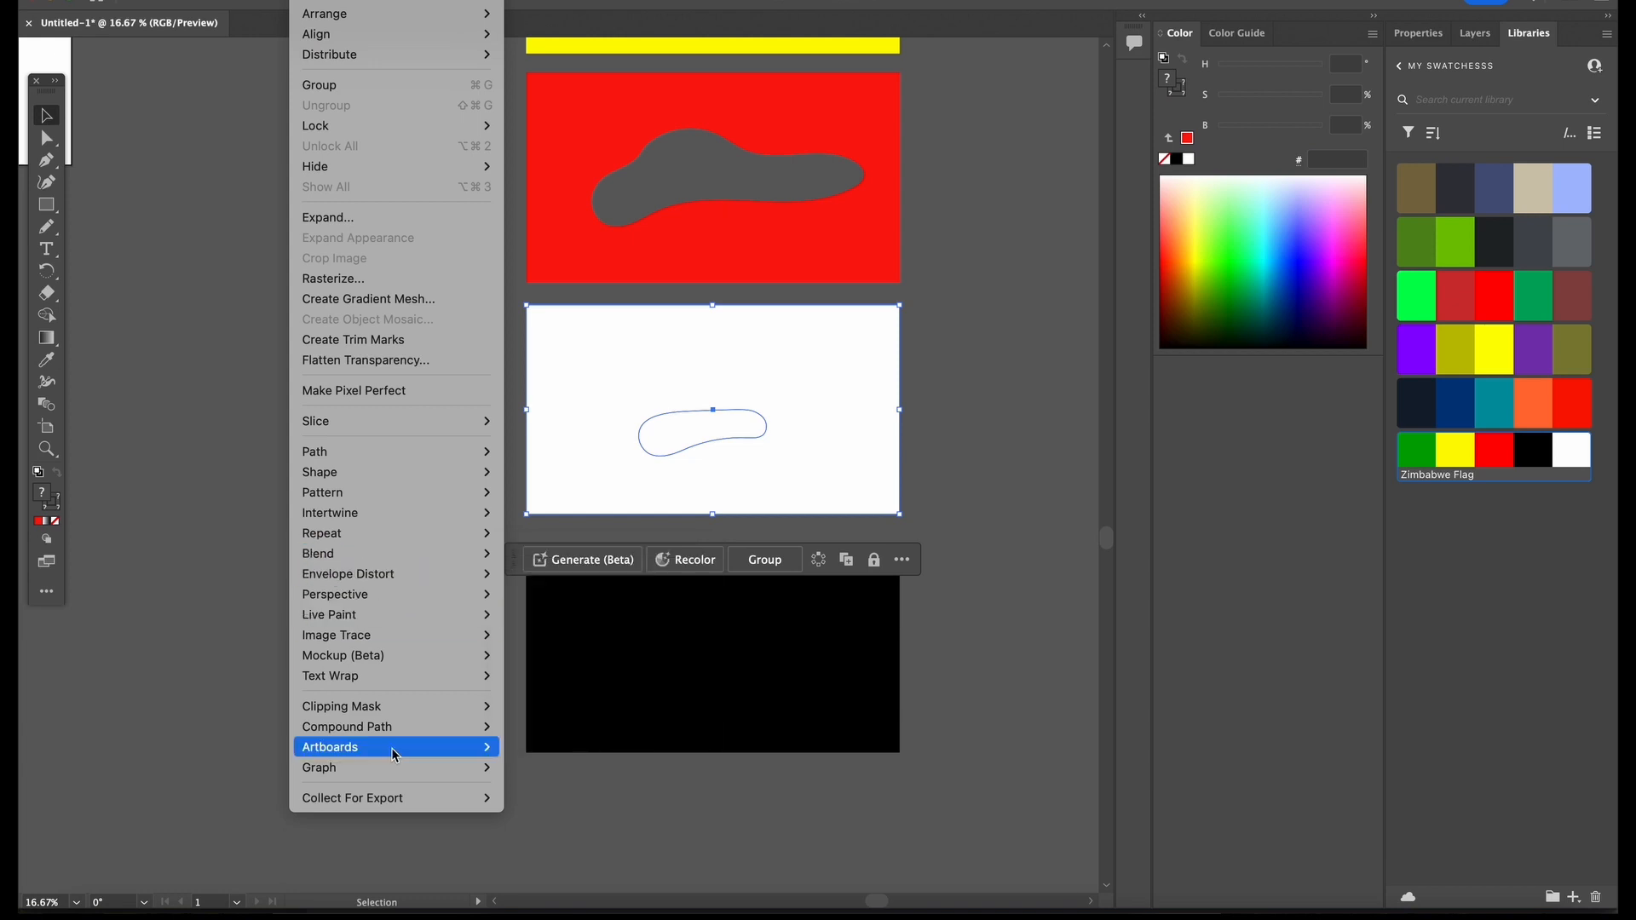
pyautogui.moveTo(407, 732)
pyautogui.click(555, 734)
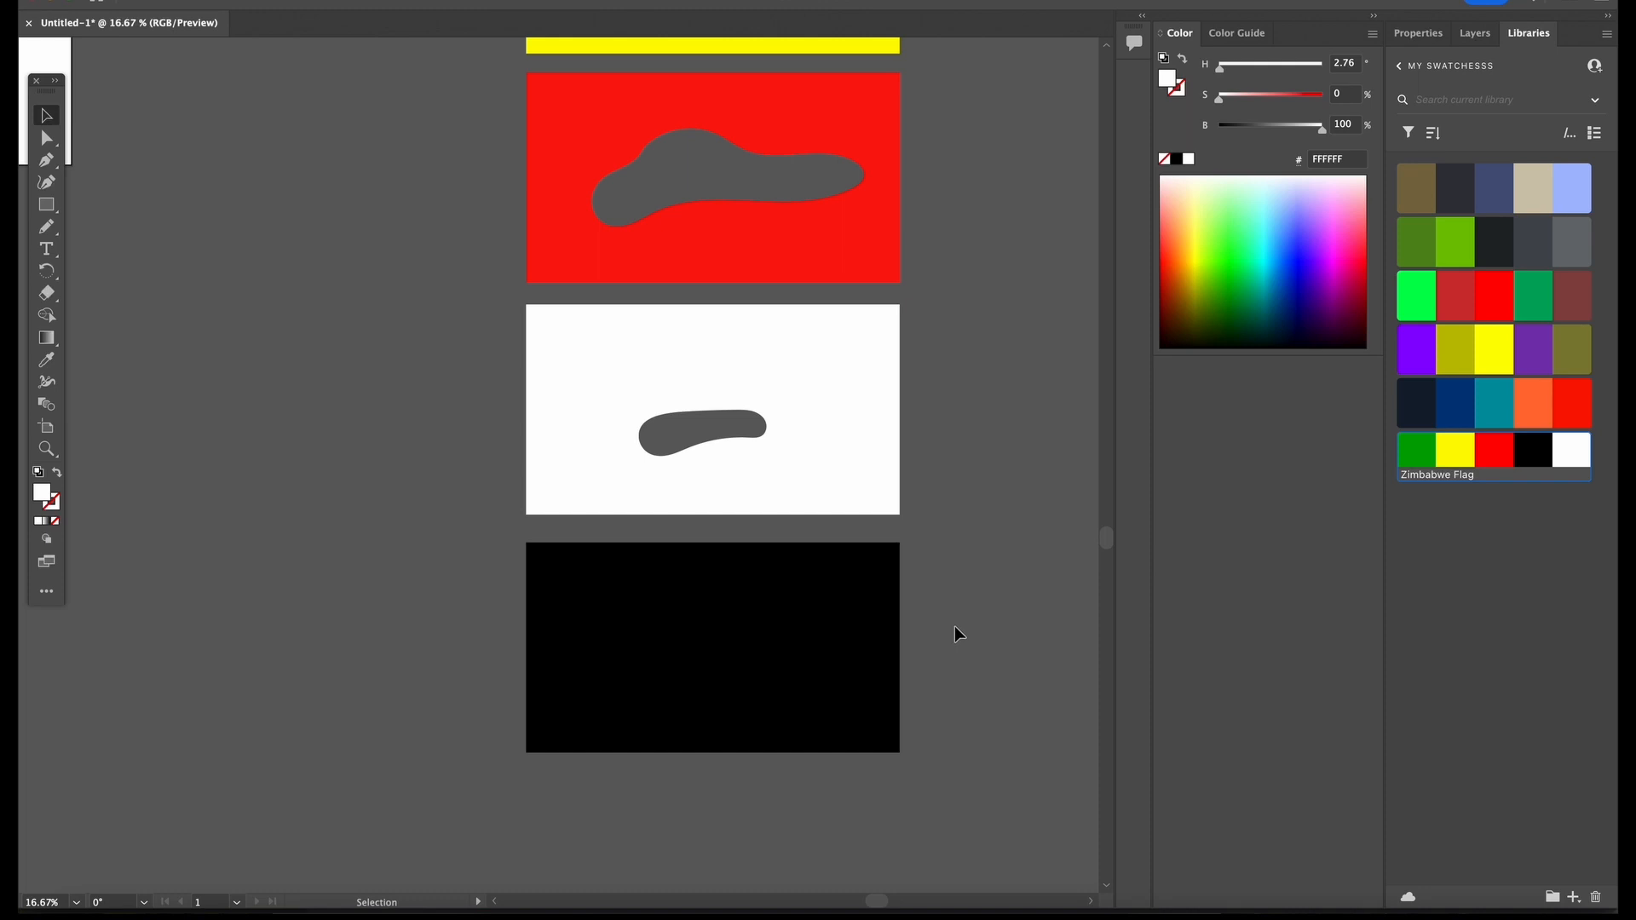
# Select all five coloured rectangles and align their vertical centres to stack them on one another
pyautogui.moveTo(957, 615); pyautogui.dragTo(965, 862)
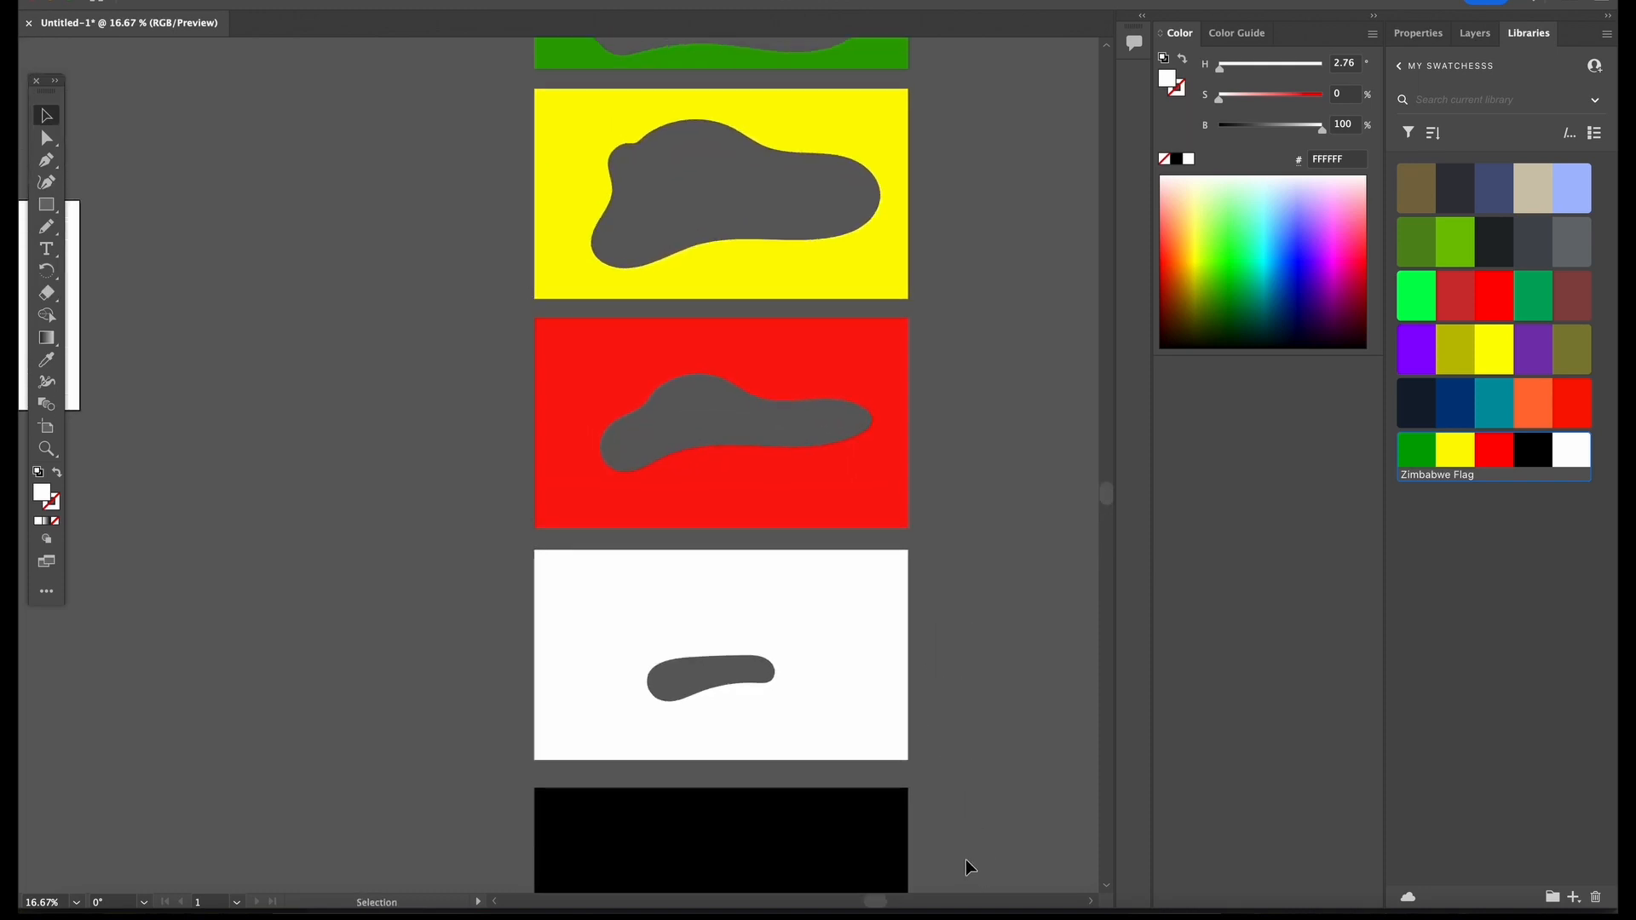
pyautogui.hotkey('ctrl', '-')
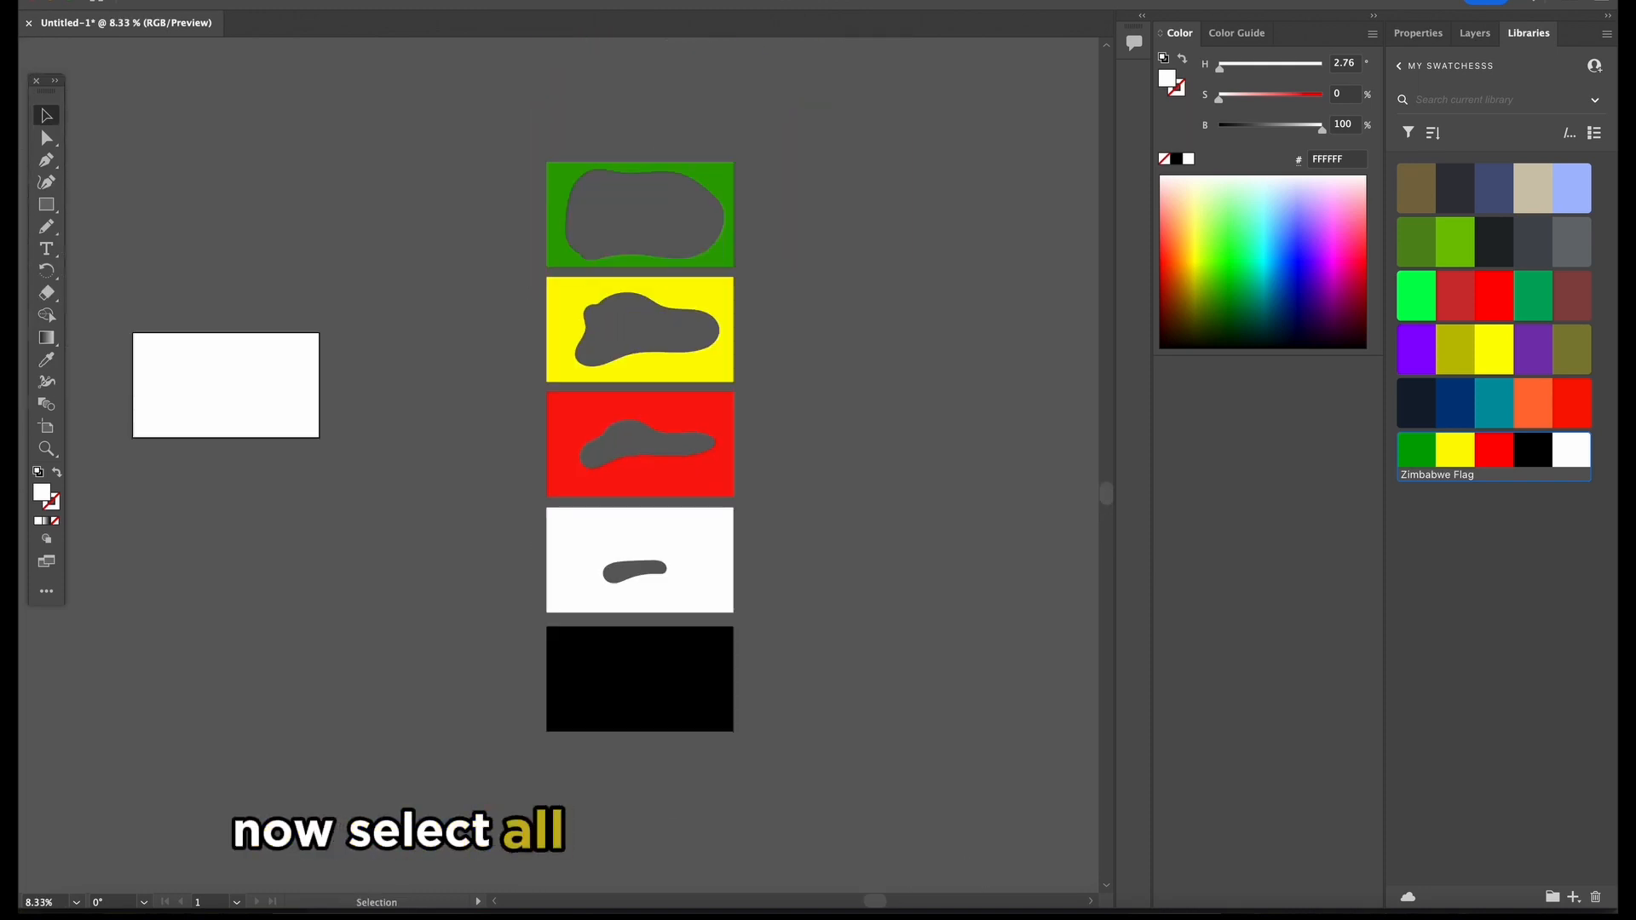
pyautogui.moveTo(531, 159); pyautogui.dragTo(855, 750)
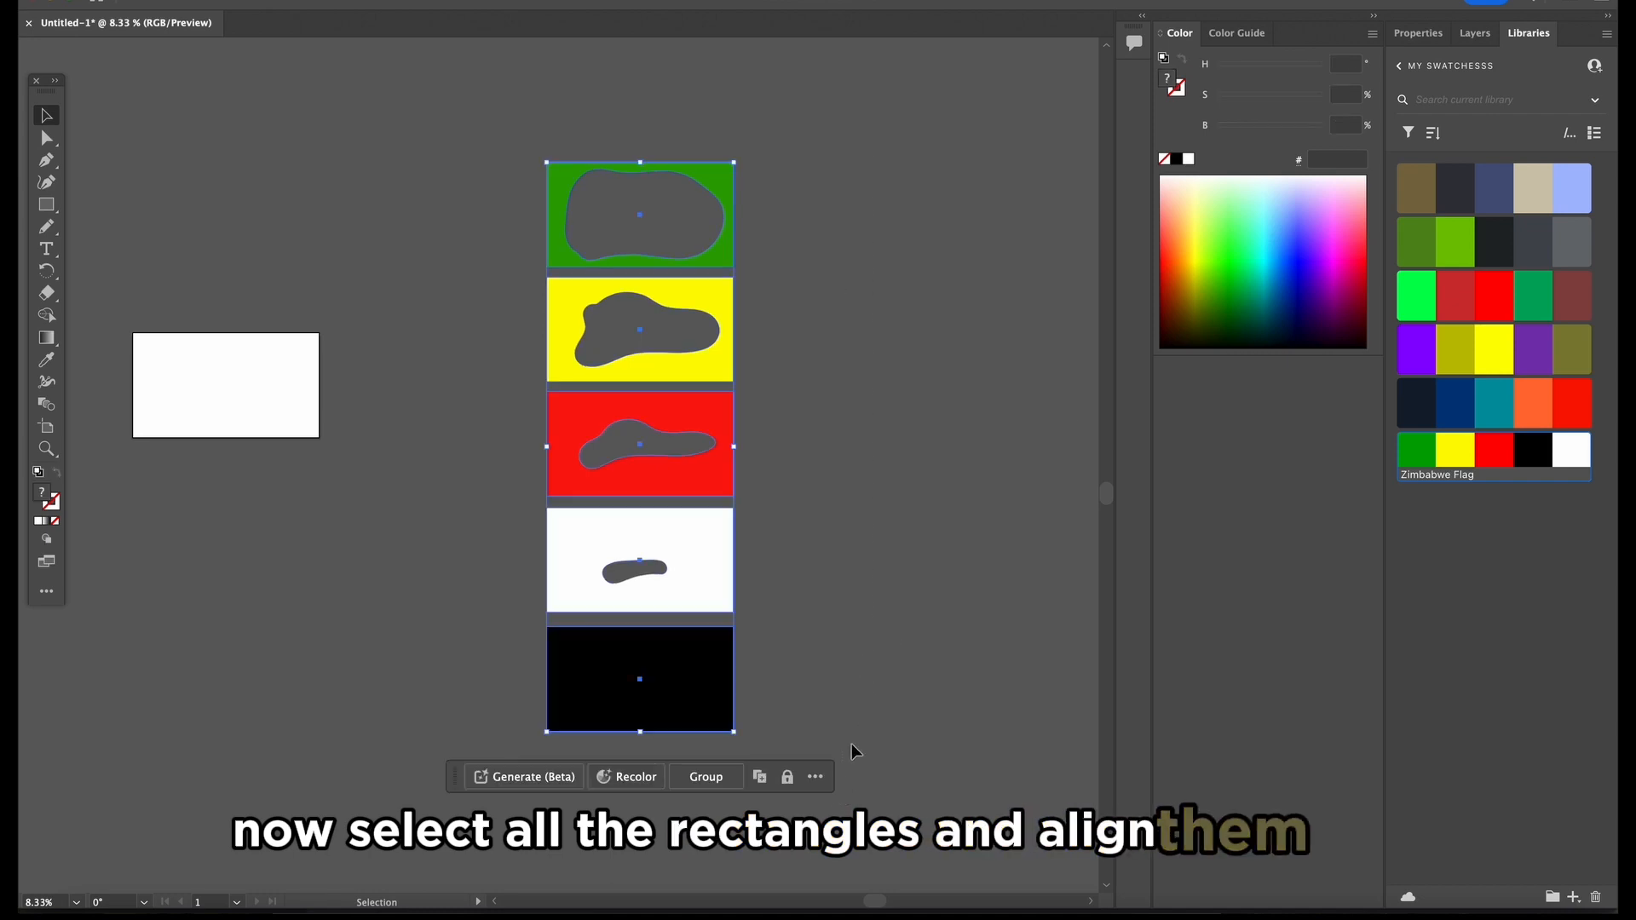
pyautogui.click(1436, 39)
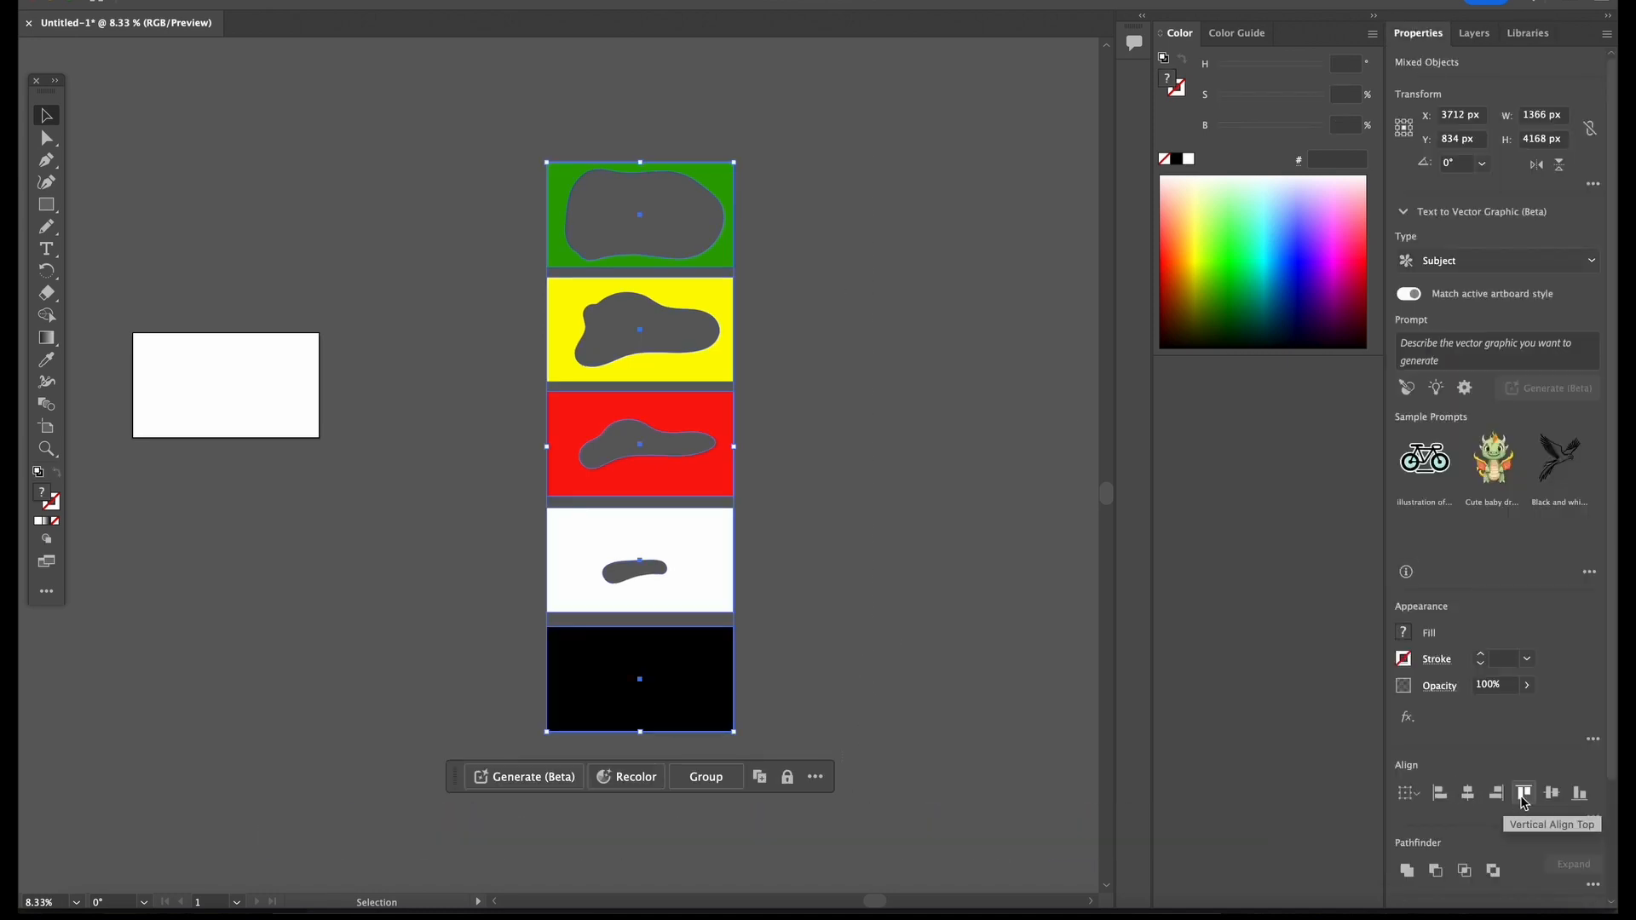
pyautogui.click(1552, 795)
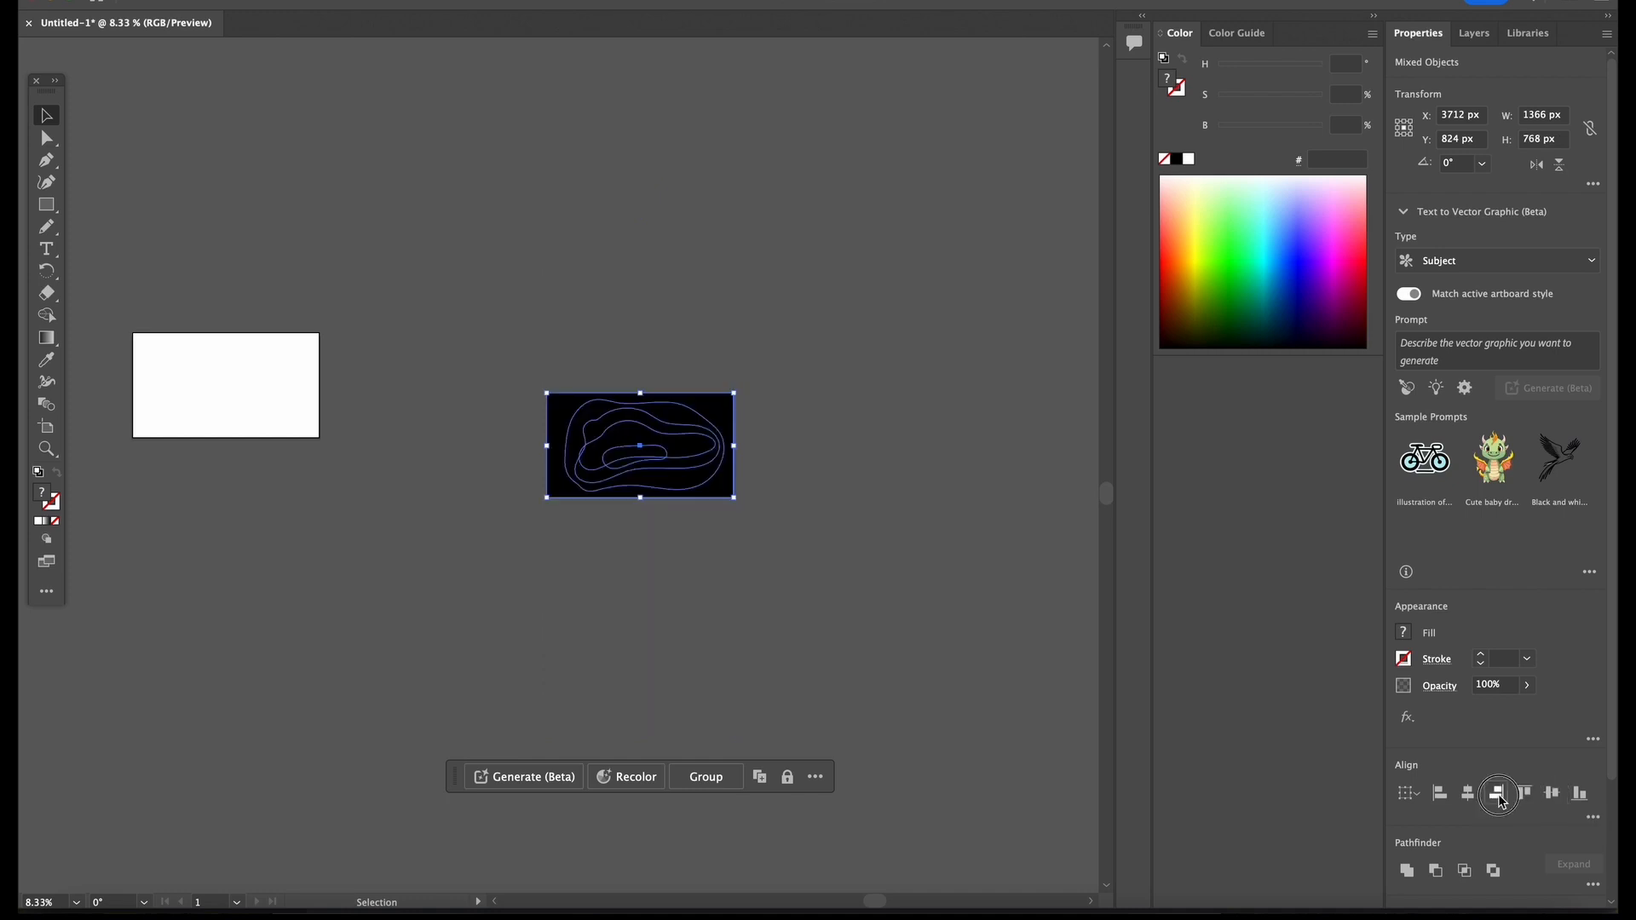
# Move the whole stack of rectangles onto the white artboard, covering it exactly, and deselect everything
pyautogui.click(946, 559)
pyautogui.moveTo(790, 507); pyautogui.dragTo(790, 508)
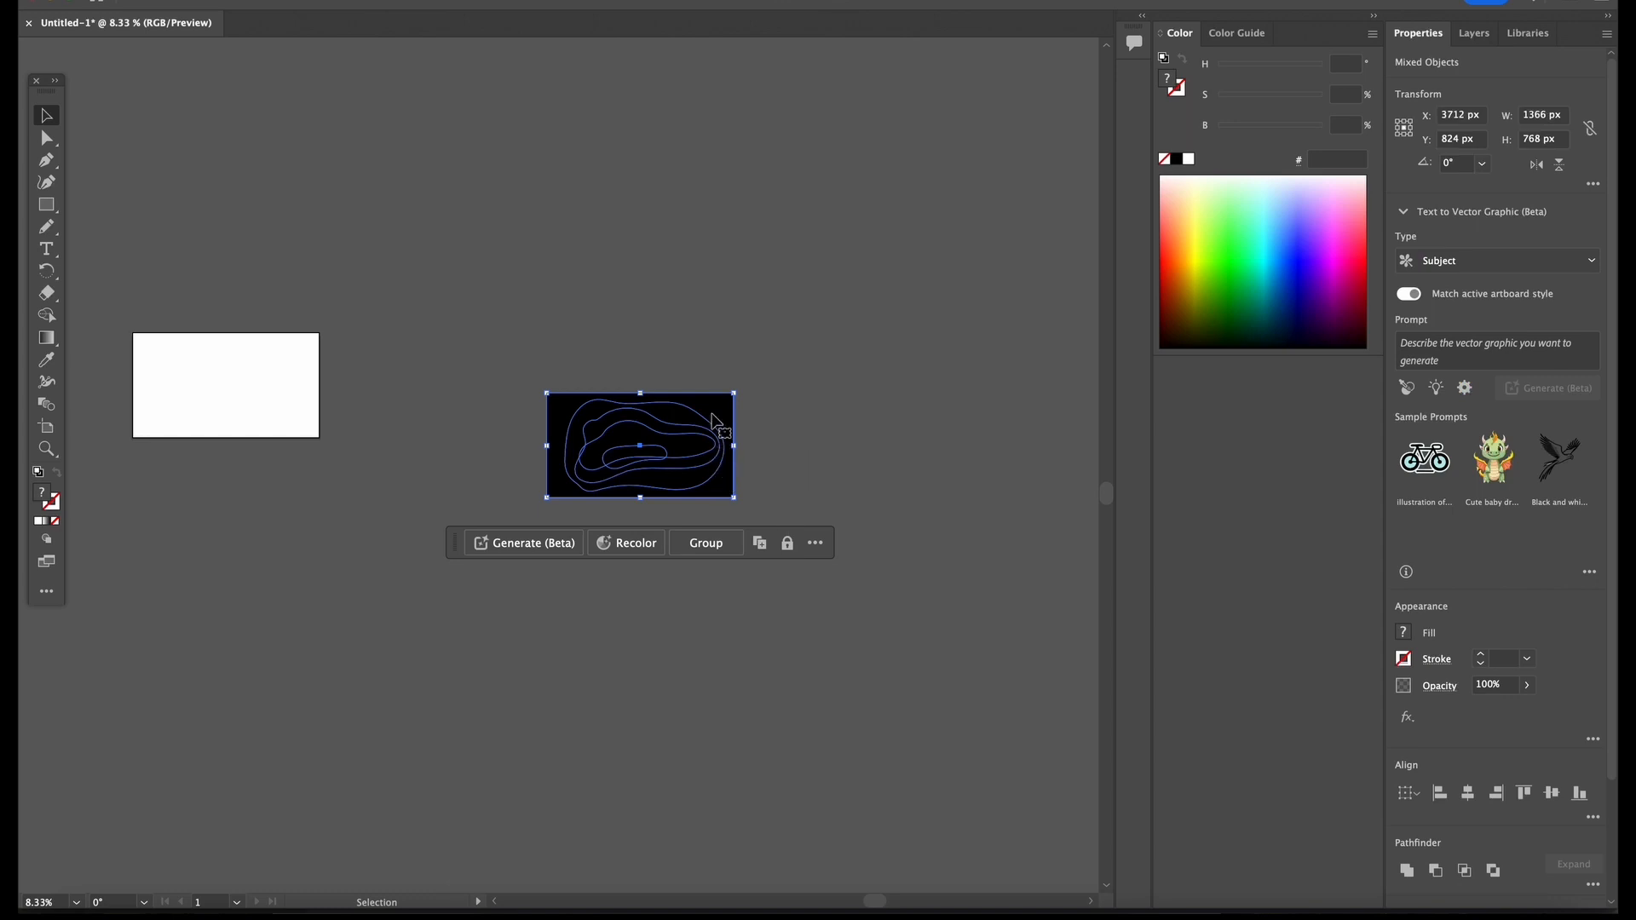
pyautogui.moveTo(714, 421); pyautogui.dragTo(289, 368)
pyautogui.click(286, 290)
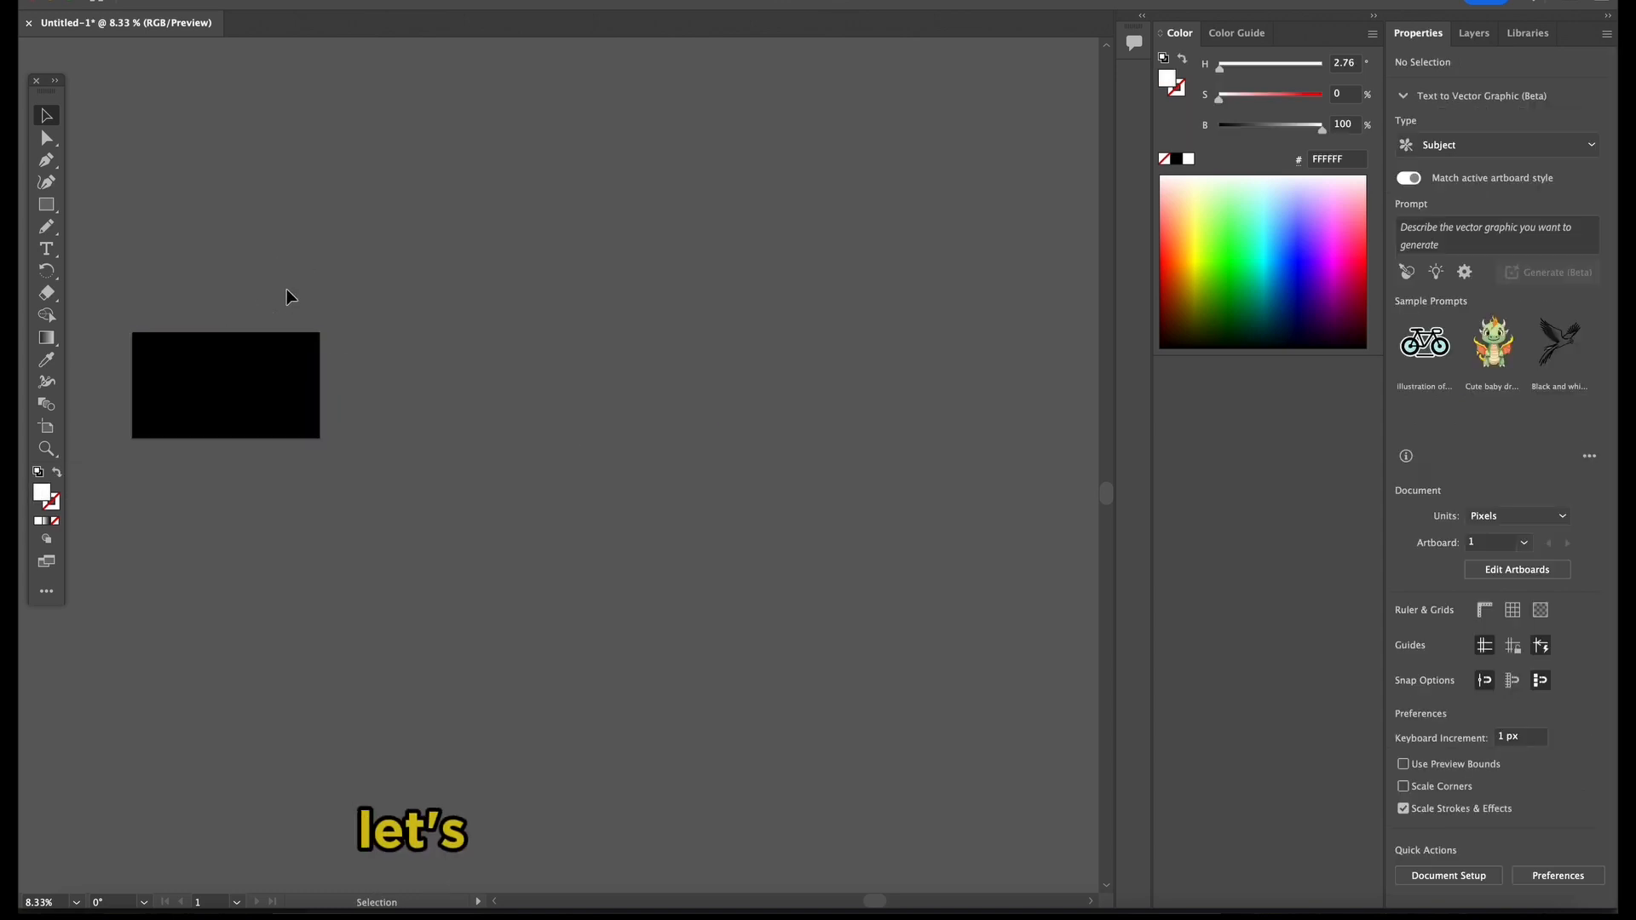
# Display the artwork in outline mode and send the green compound path with the largest wavy outline to the back
pyautogui.hotkey('ctrl', '0')
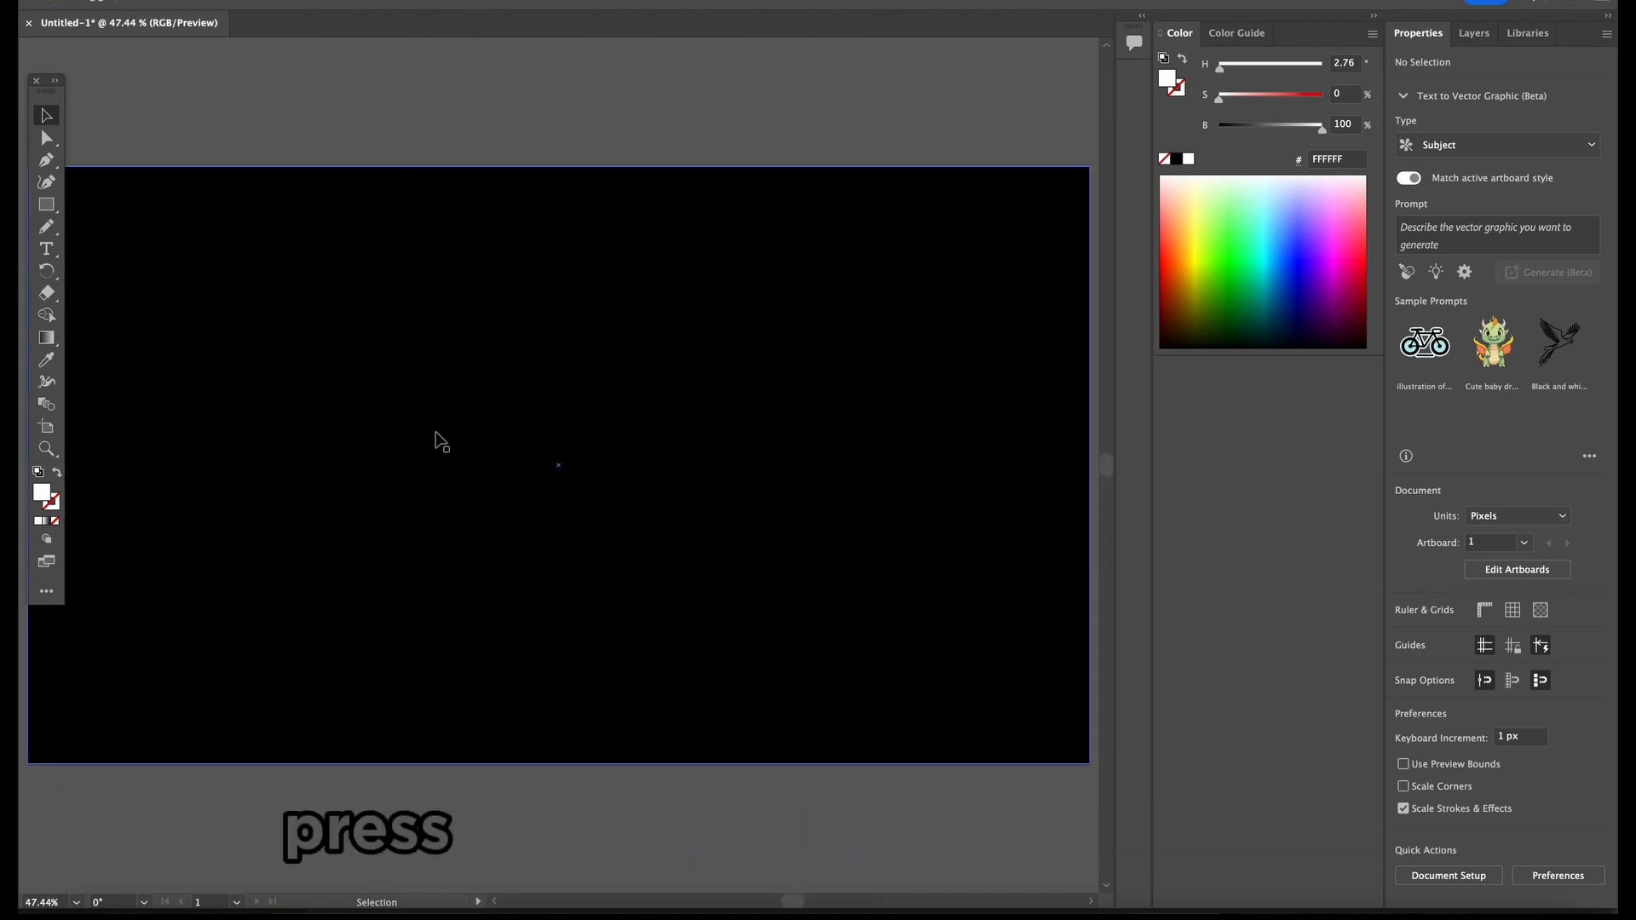
pyautogui.hotkey('ctrl', 'y')
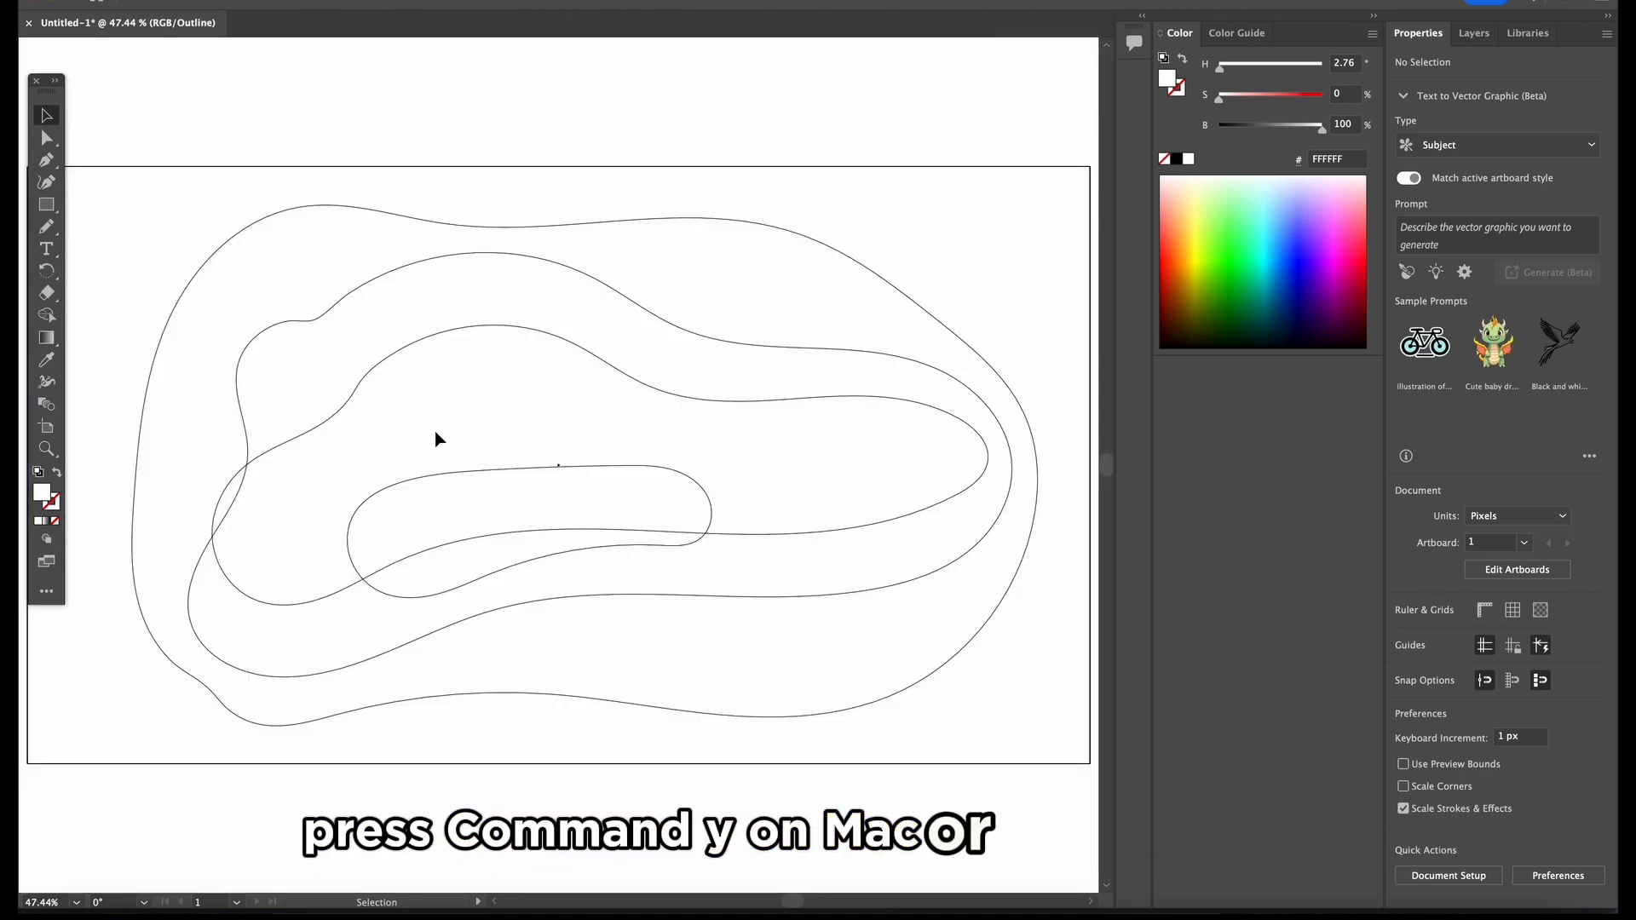
pyautogui.click(522, 228)
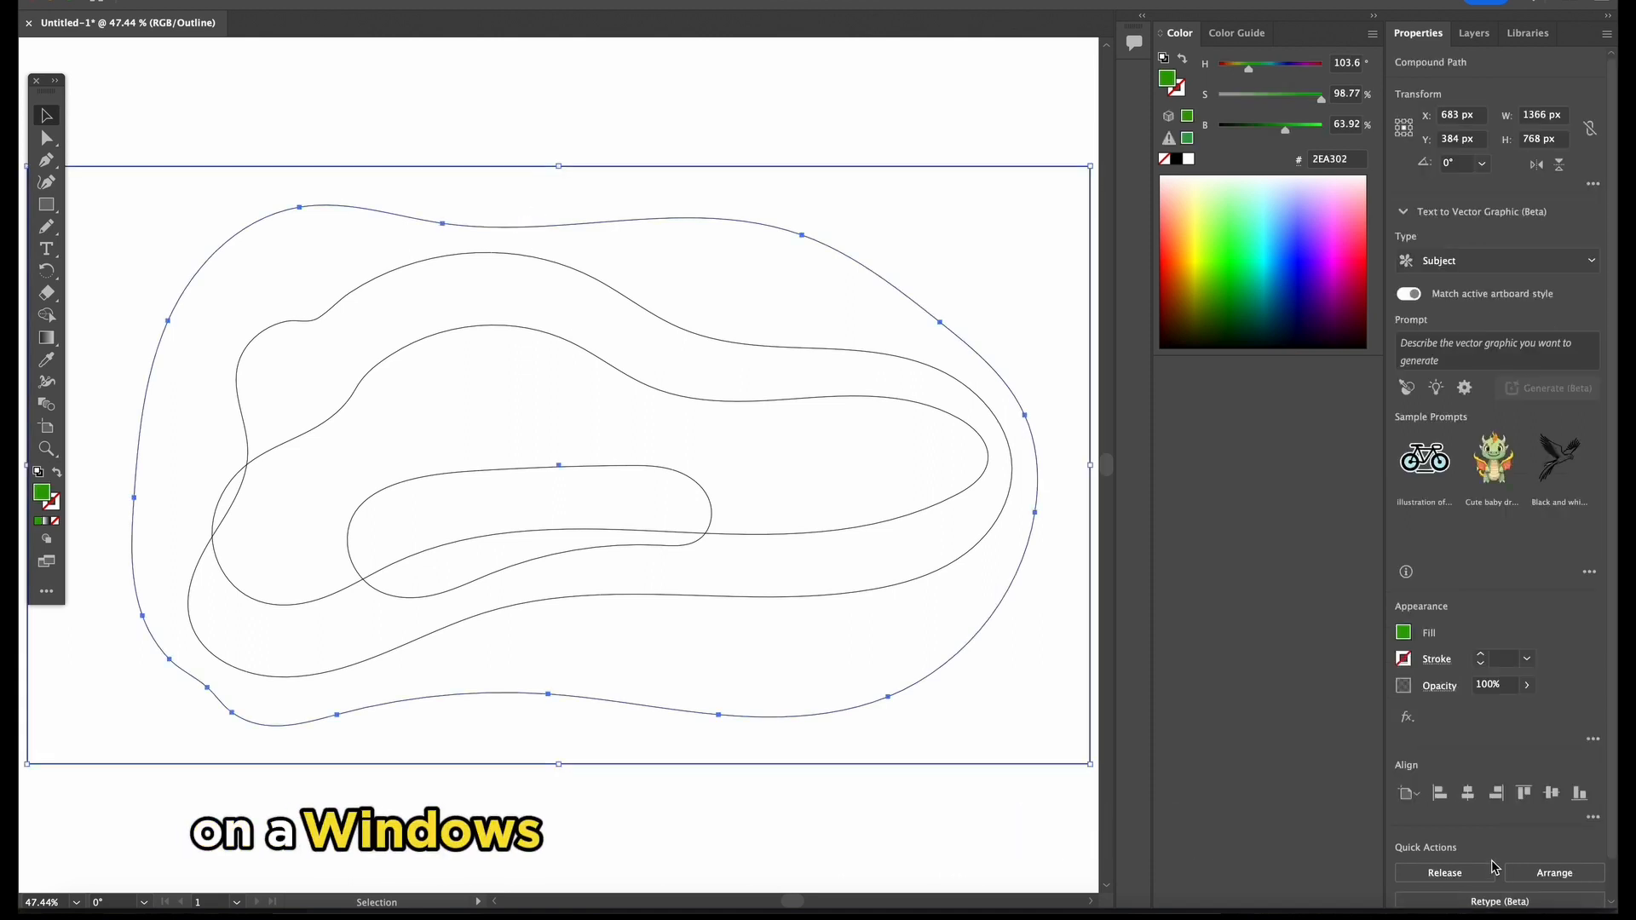
pyautogui.scroll(-1, 1493, 867)
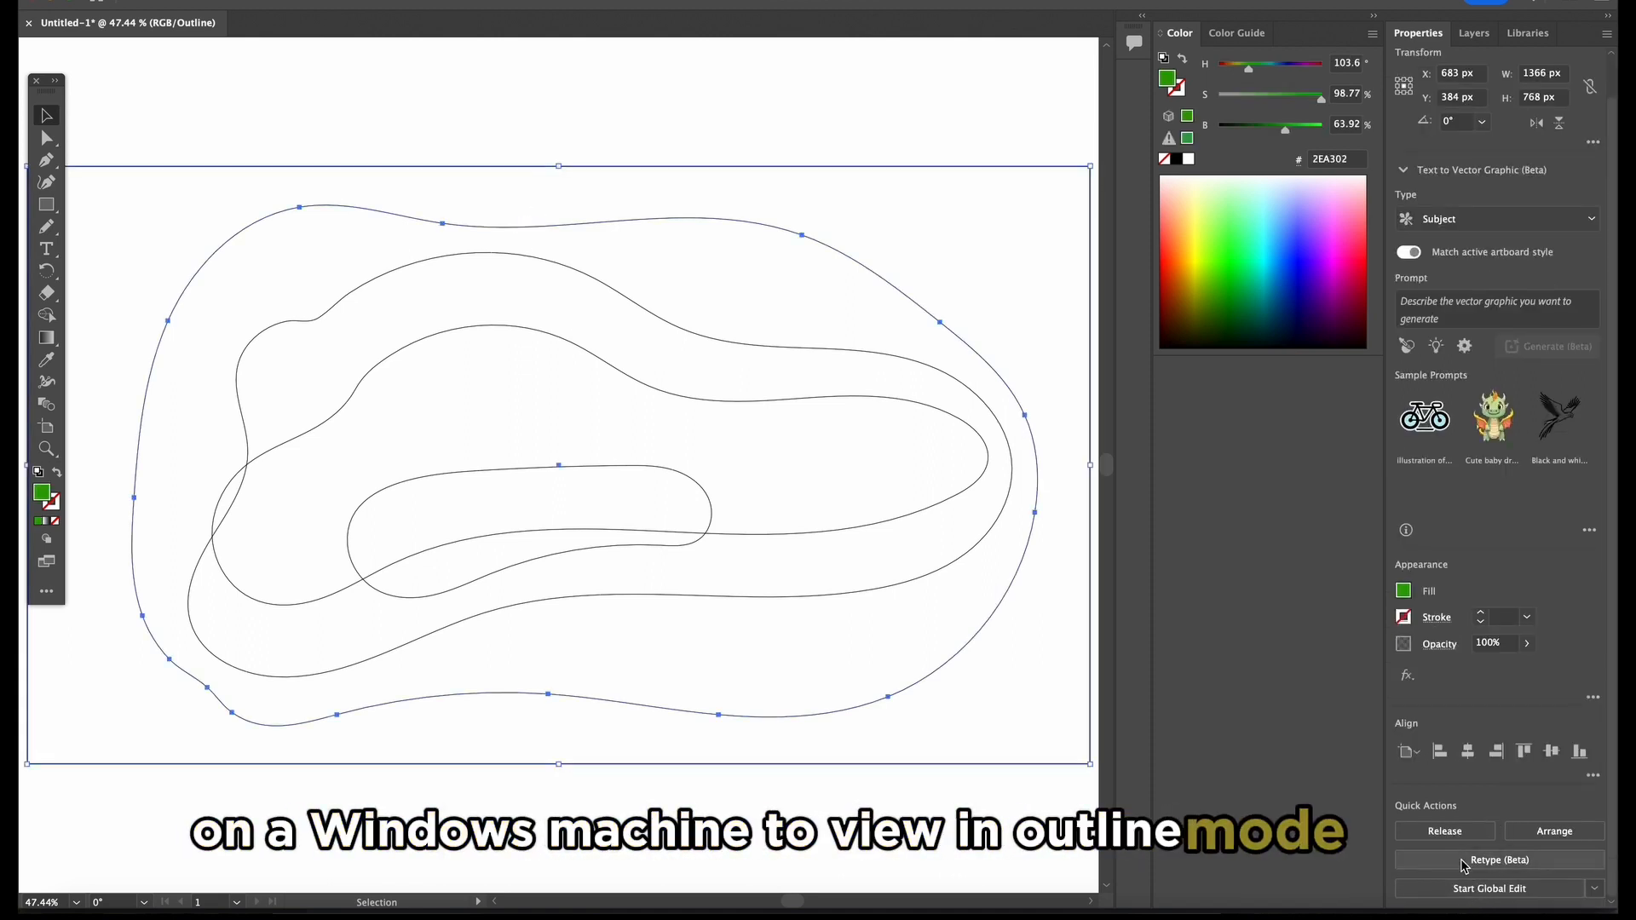
pyautogui.click(1555, 831)
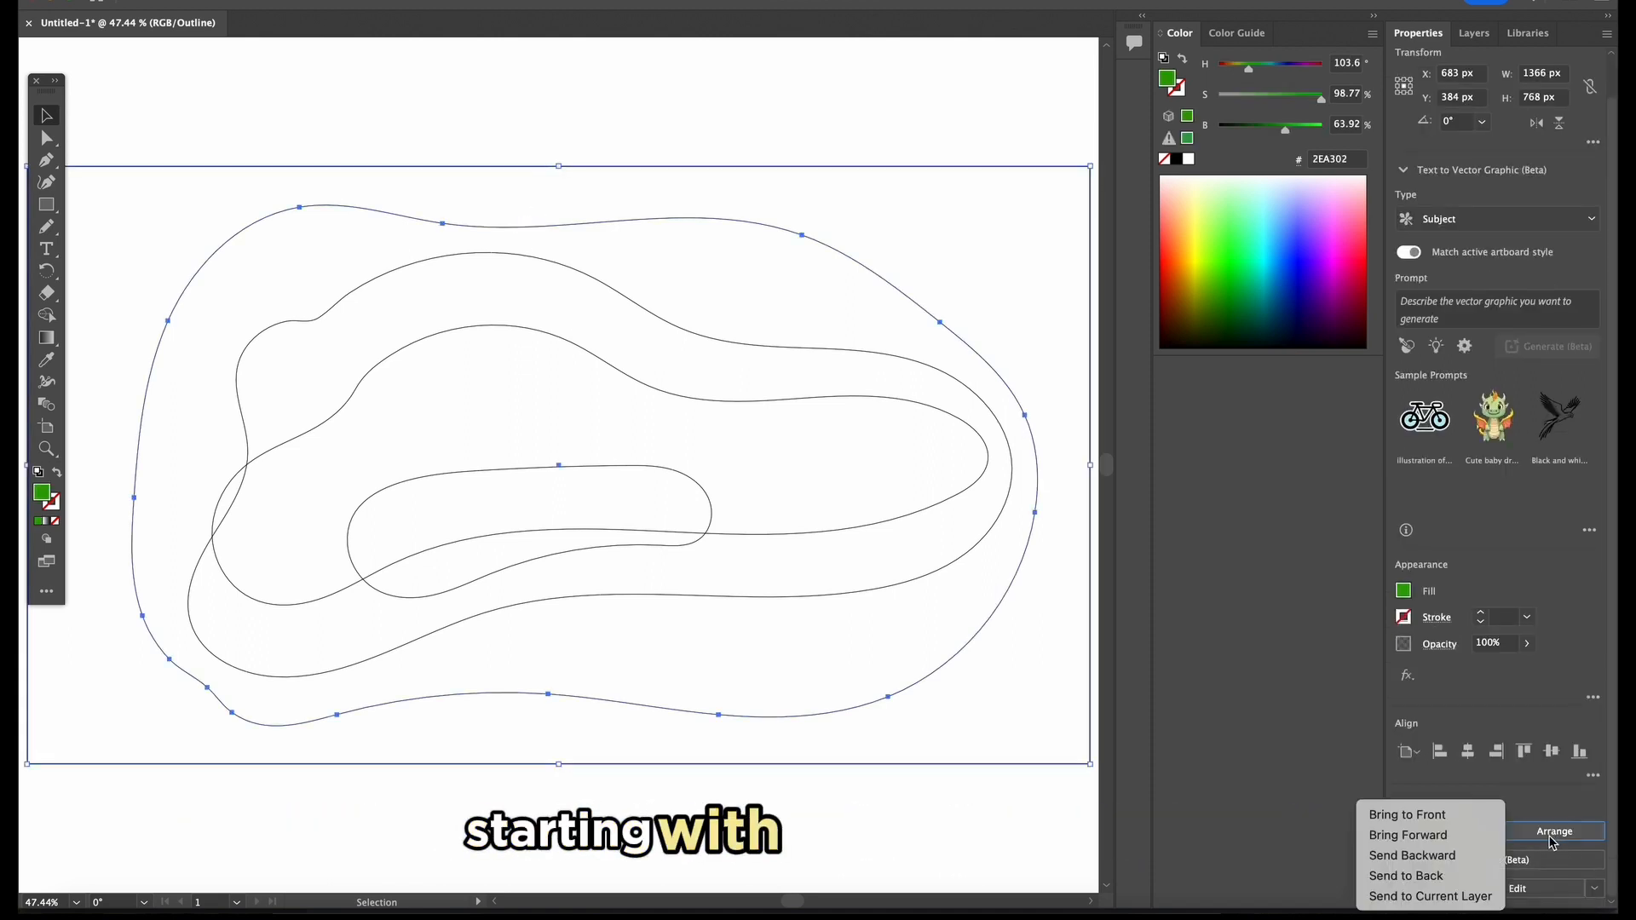
pyautogui.click(1429, 877)
# Send the yellow compound path to the back, followed by the red compound path
pyautogui.click(731, 342)
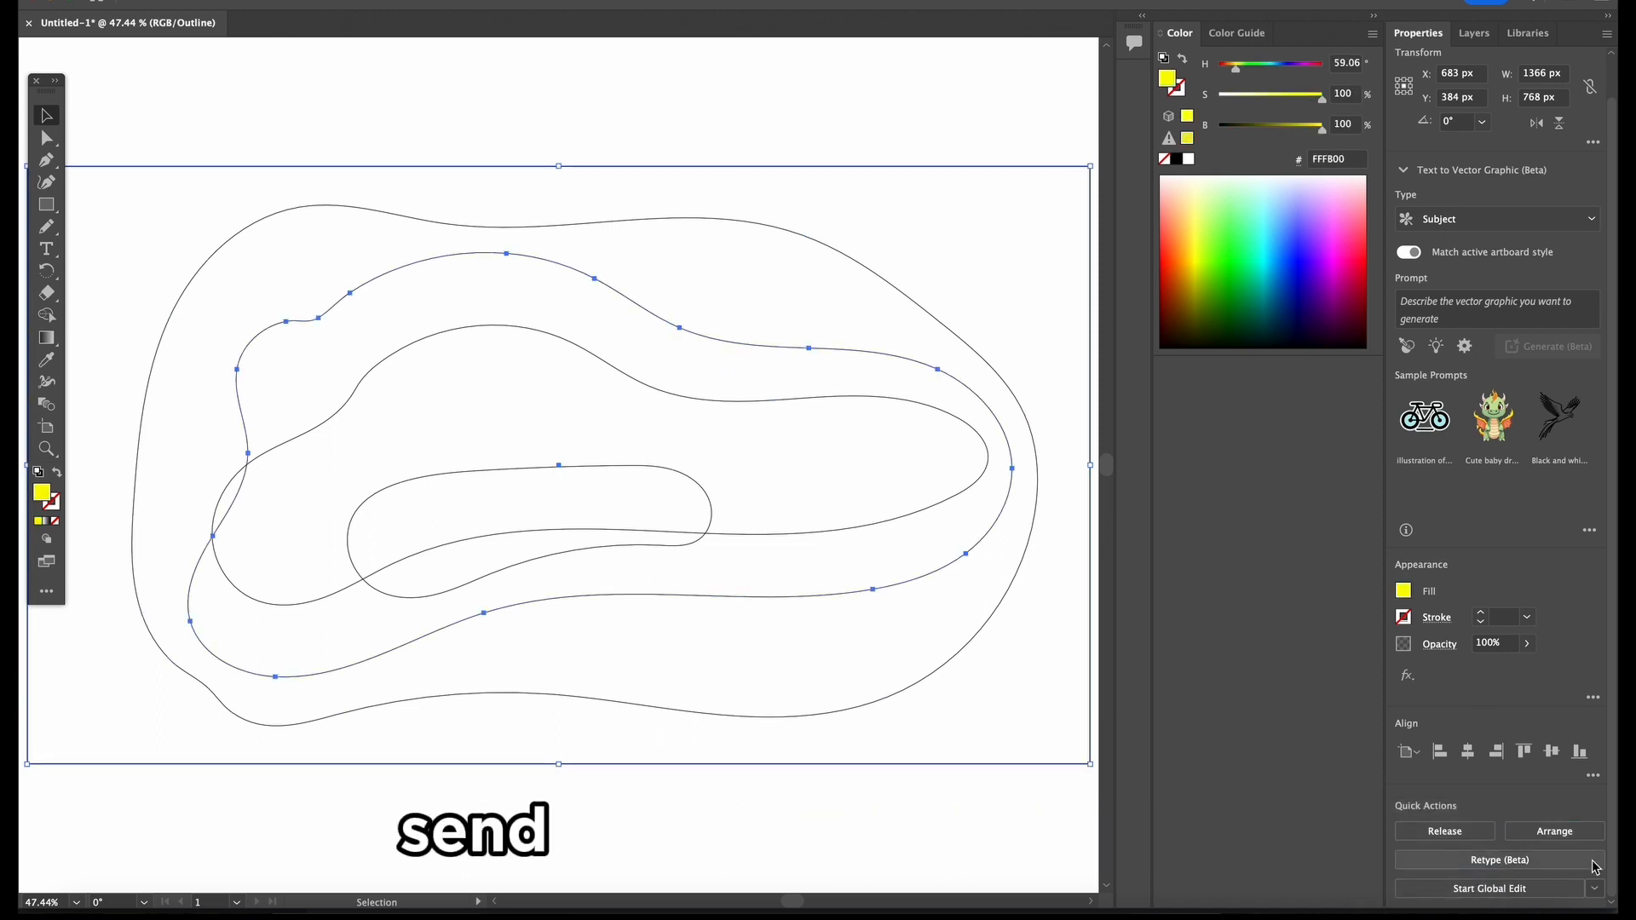
pyautogui.click(1554, 830)
pyautogui.click(1449, 878)
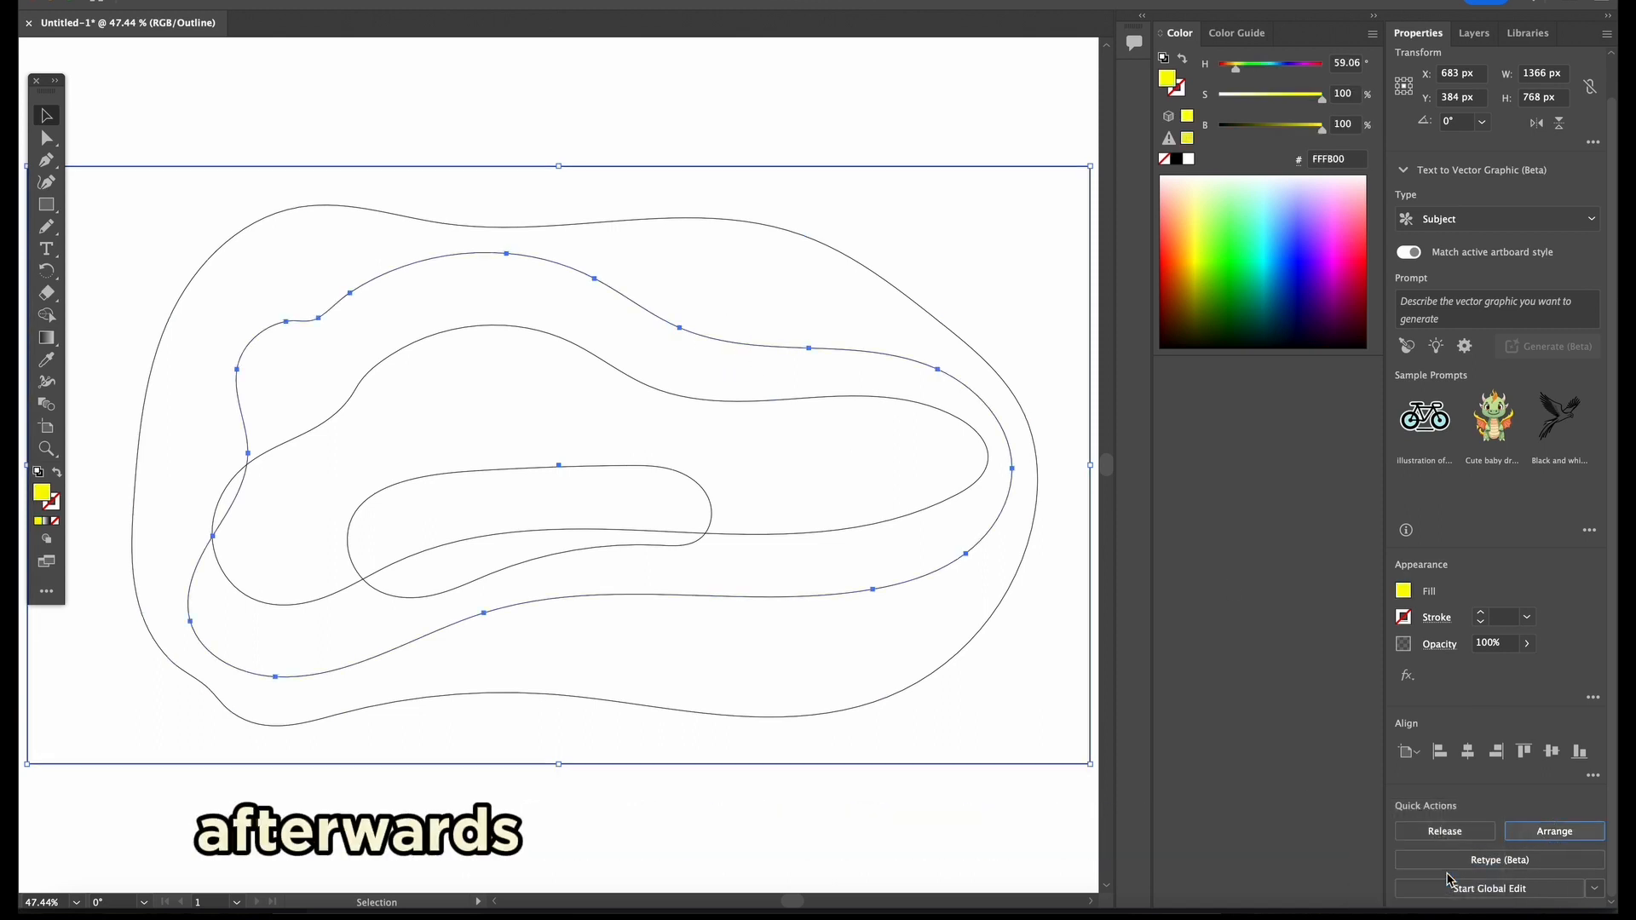
pyautogui.click(755, 401)
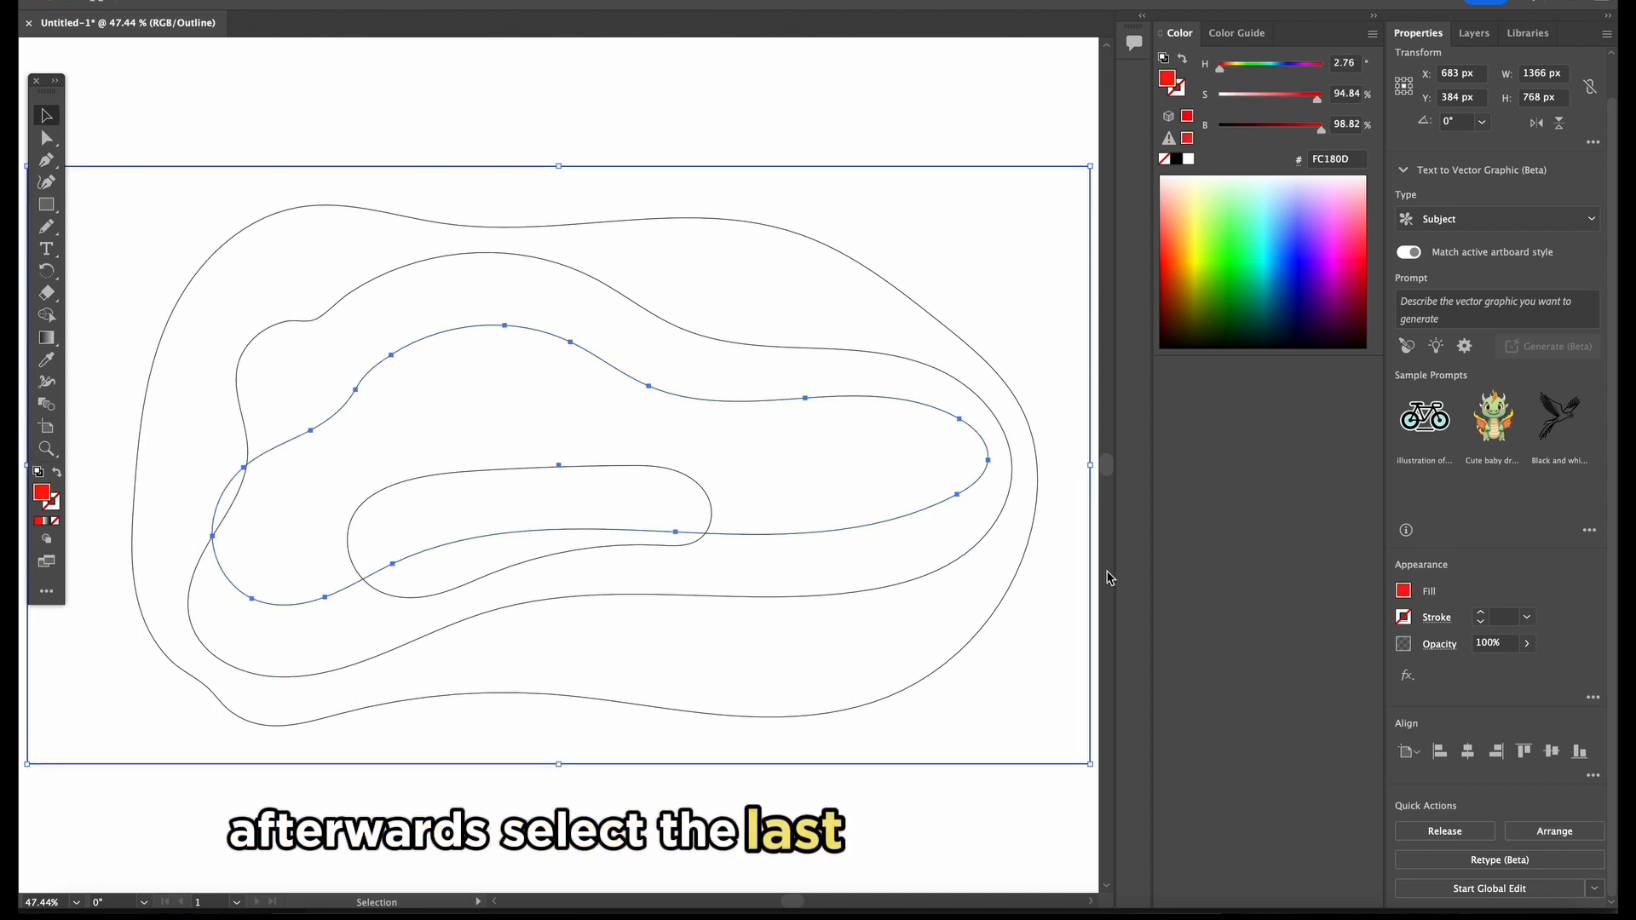
pyautogui.click(1542, 833)
pyautogui.click(1441, 878)
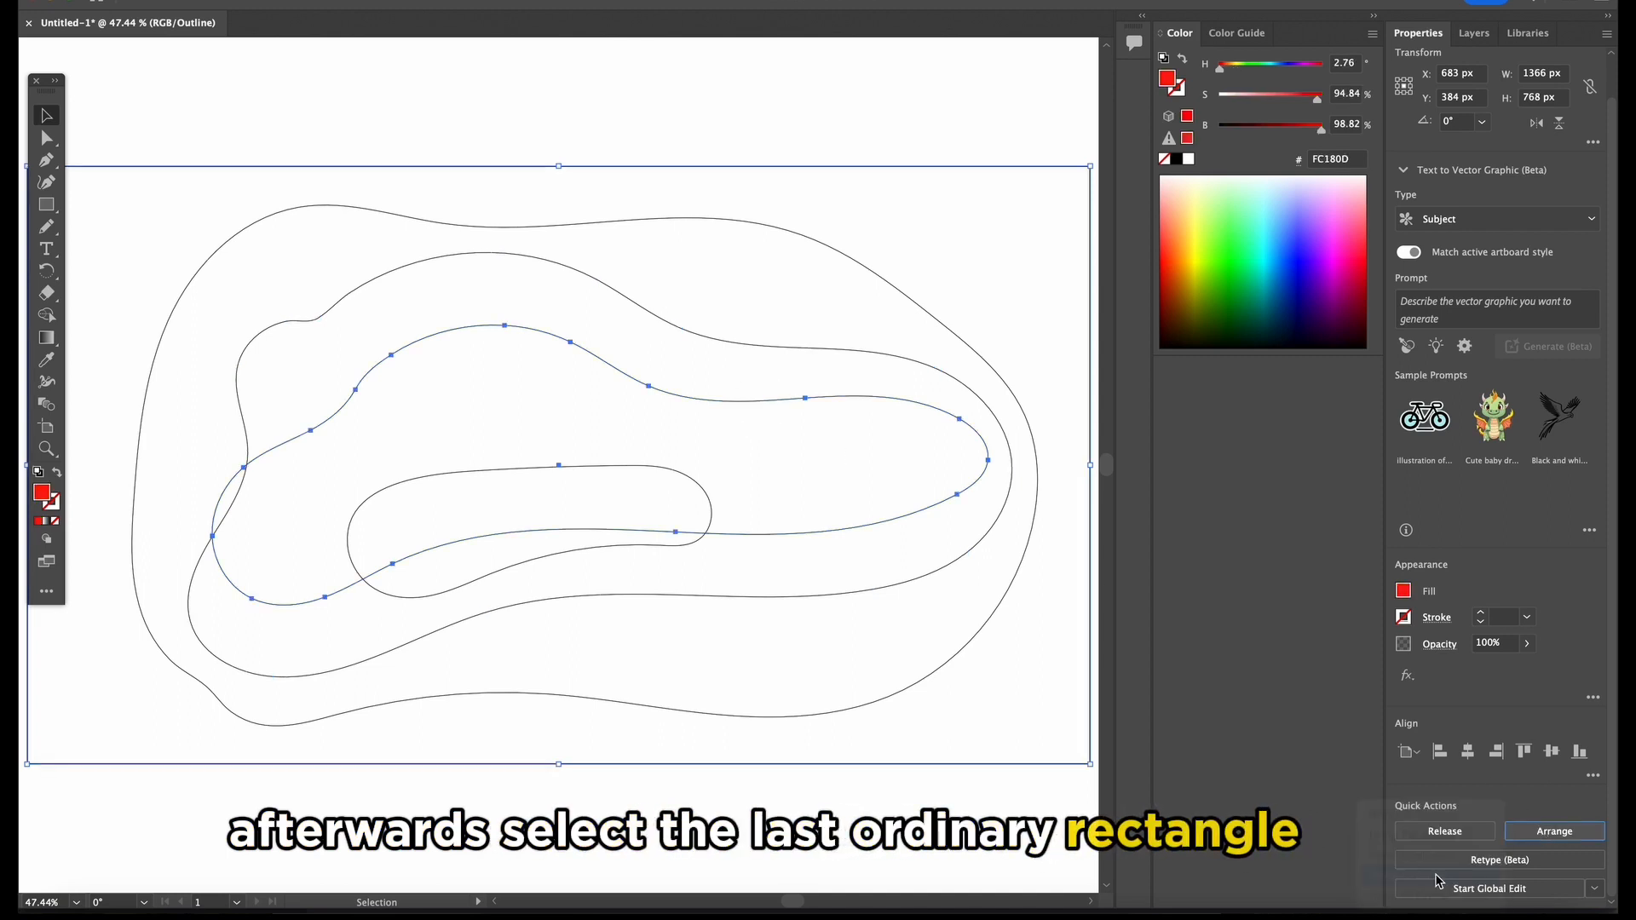
# Send the white compound path with the smallest wavy cutout to the back and clear the selection
pyautogui.click(648, 469)
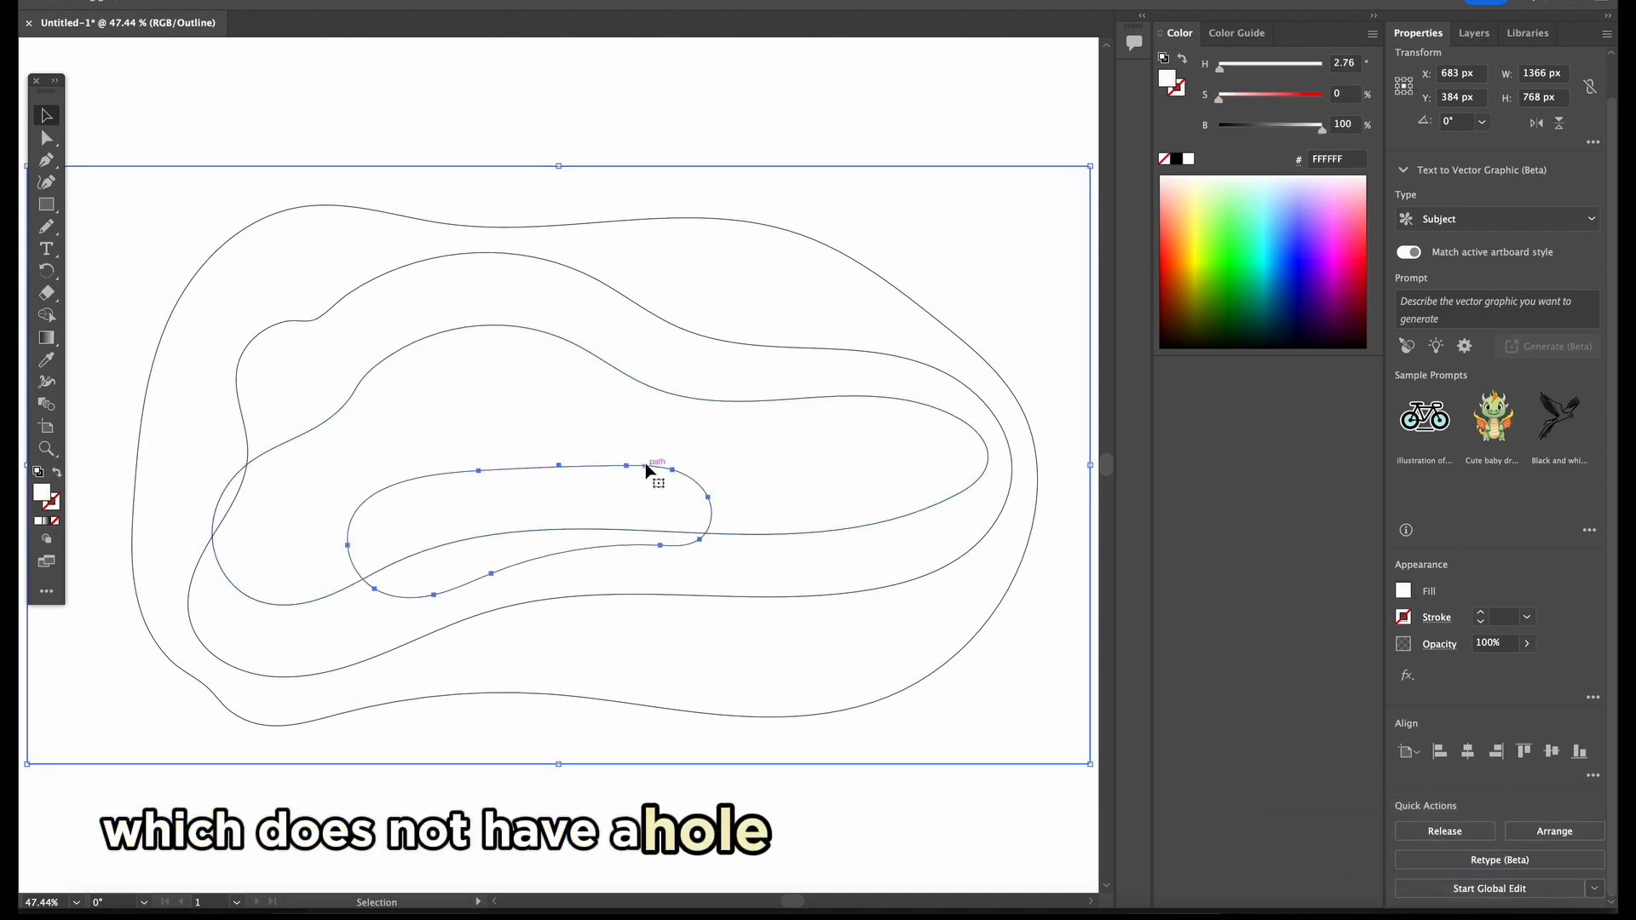
pyautogui.click(1534, 835)
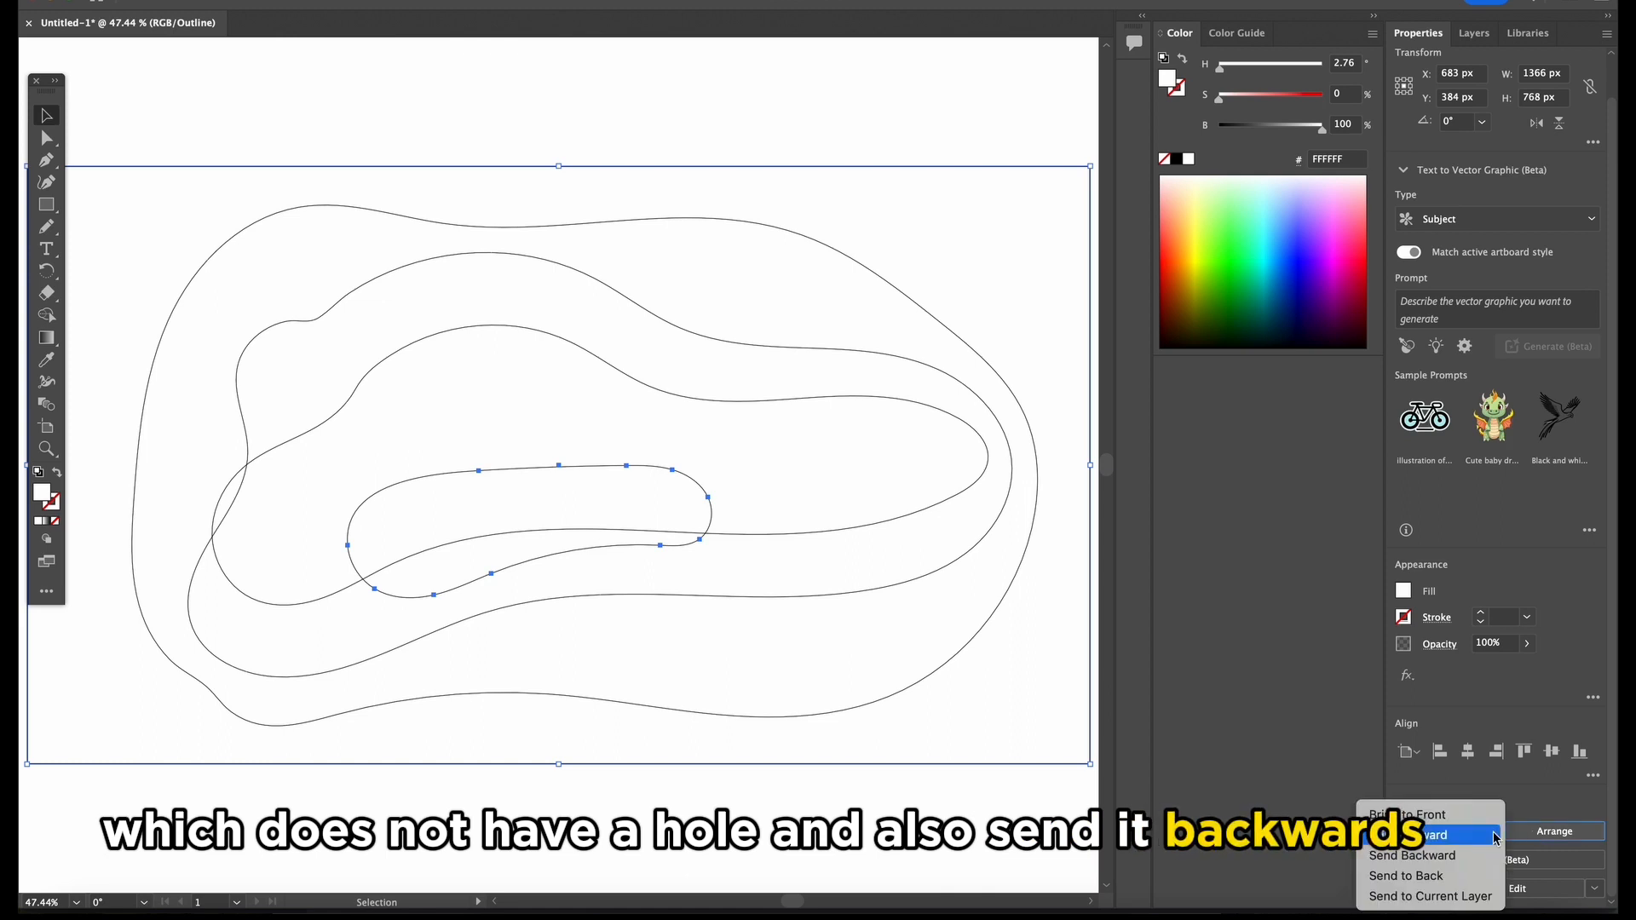
pyautogui.click(1427, 877)
pyautogui.click(853, 816)
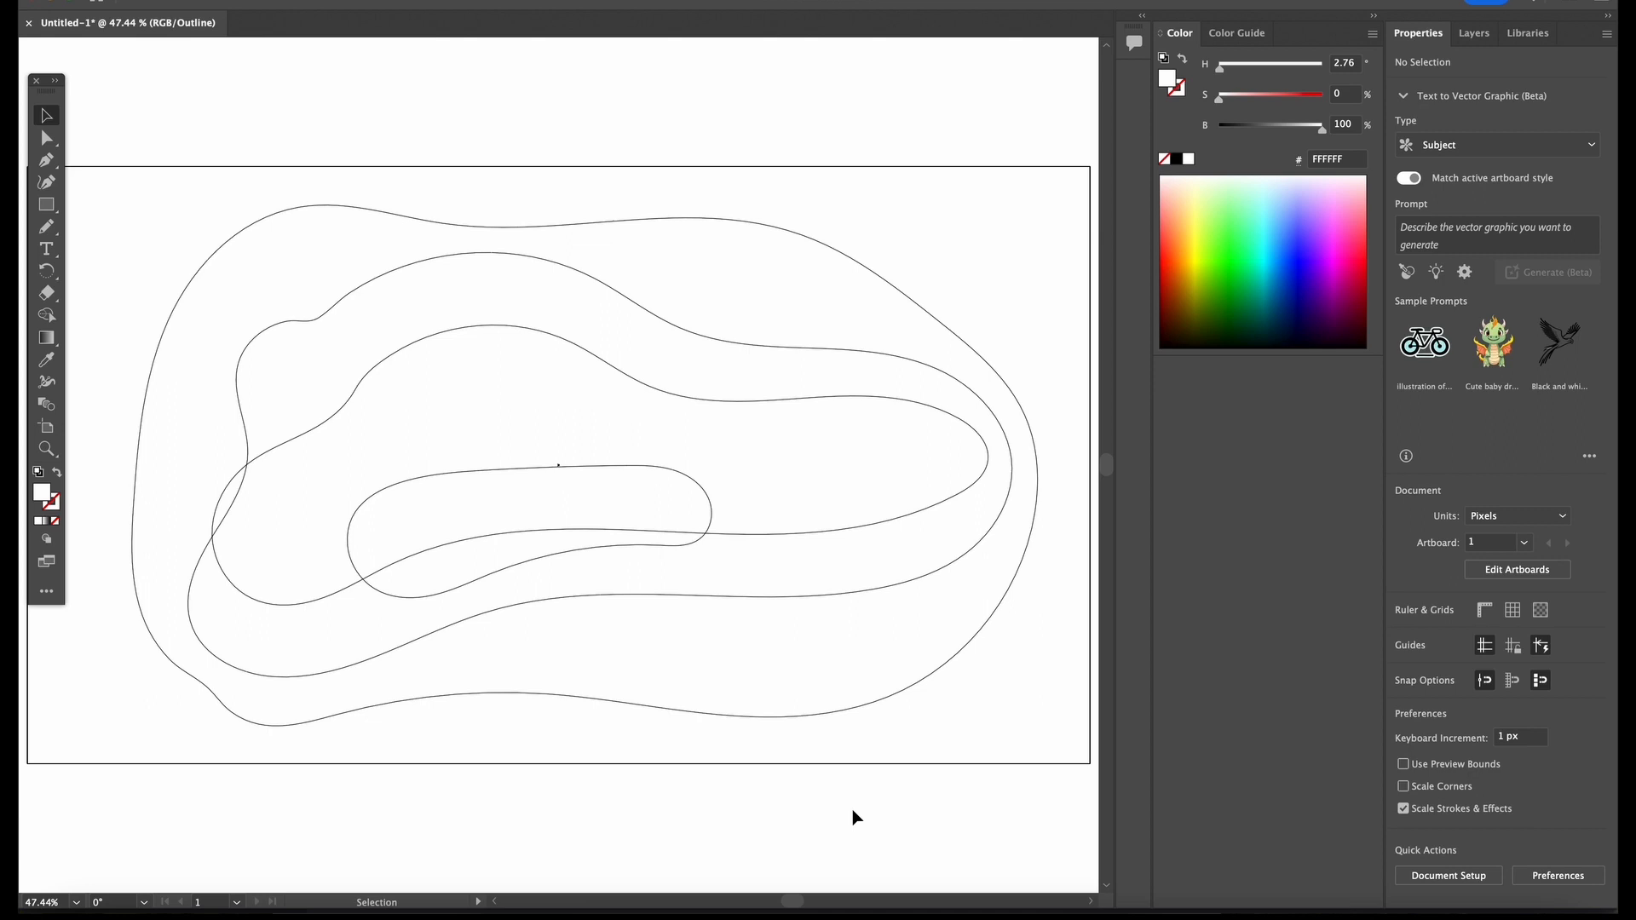
# Return to the coloured preview, send the black rectangle behind all the cutout layers, and deselect it
pyautogui.hotkey('ctrl', 'y')
pyautogui.click(703, 260)
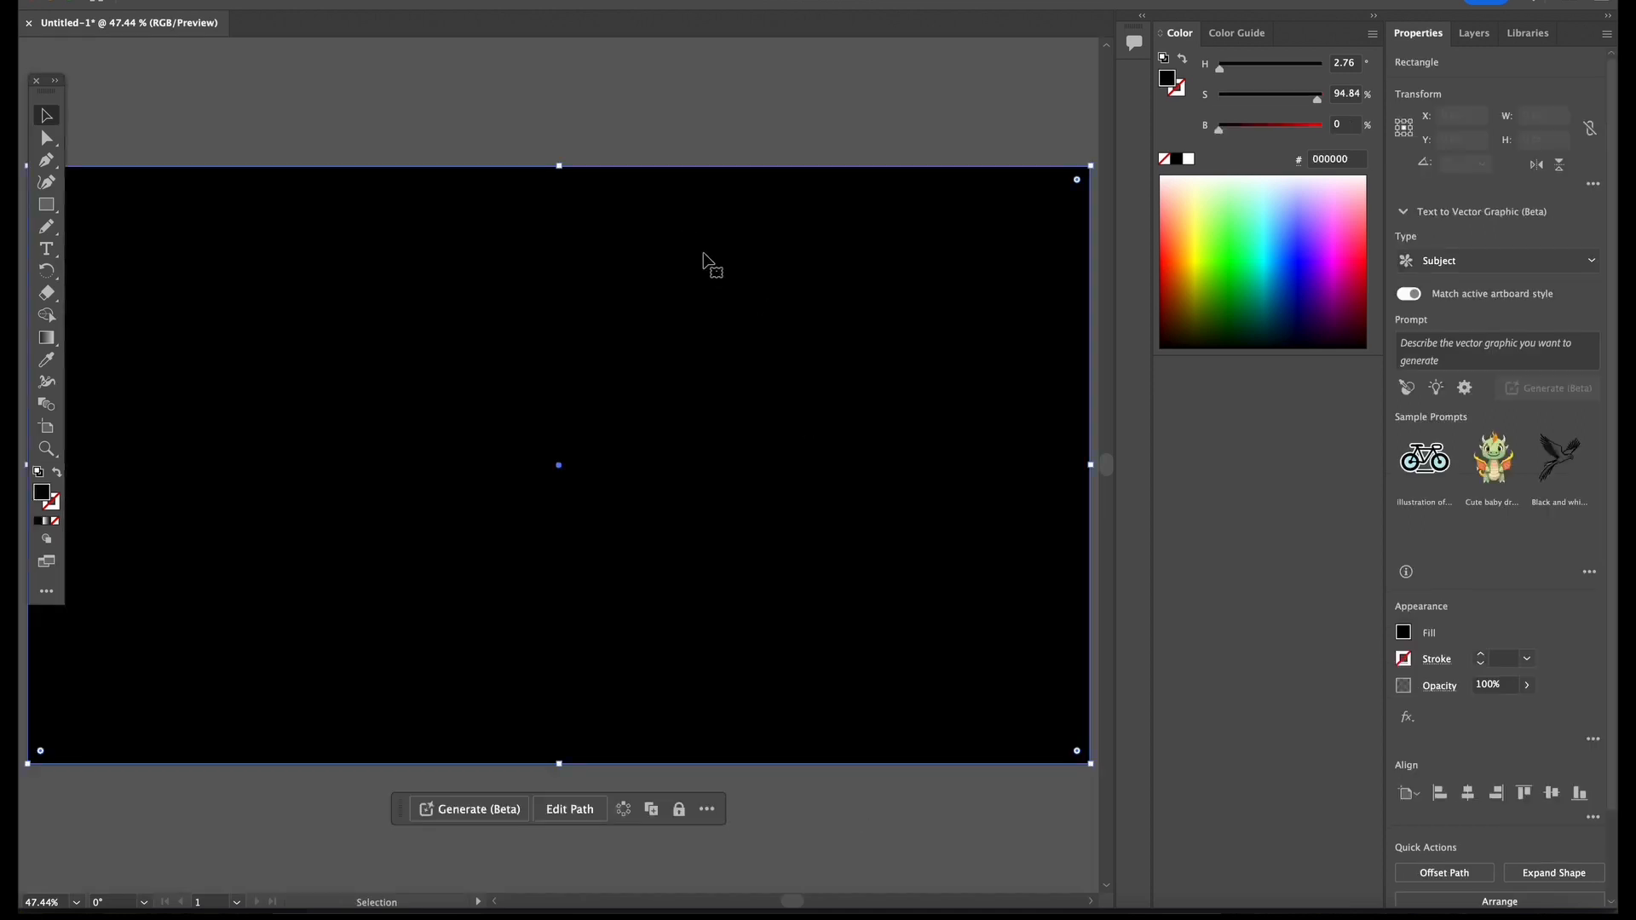
pyautogui.scroll(-2, 1551, 837)
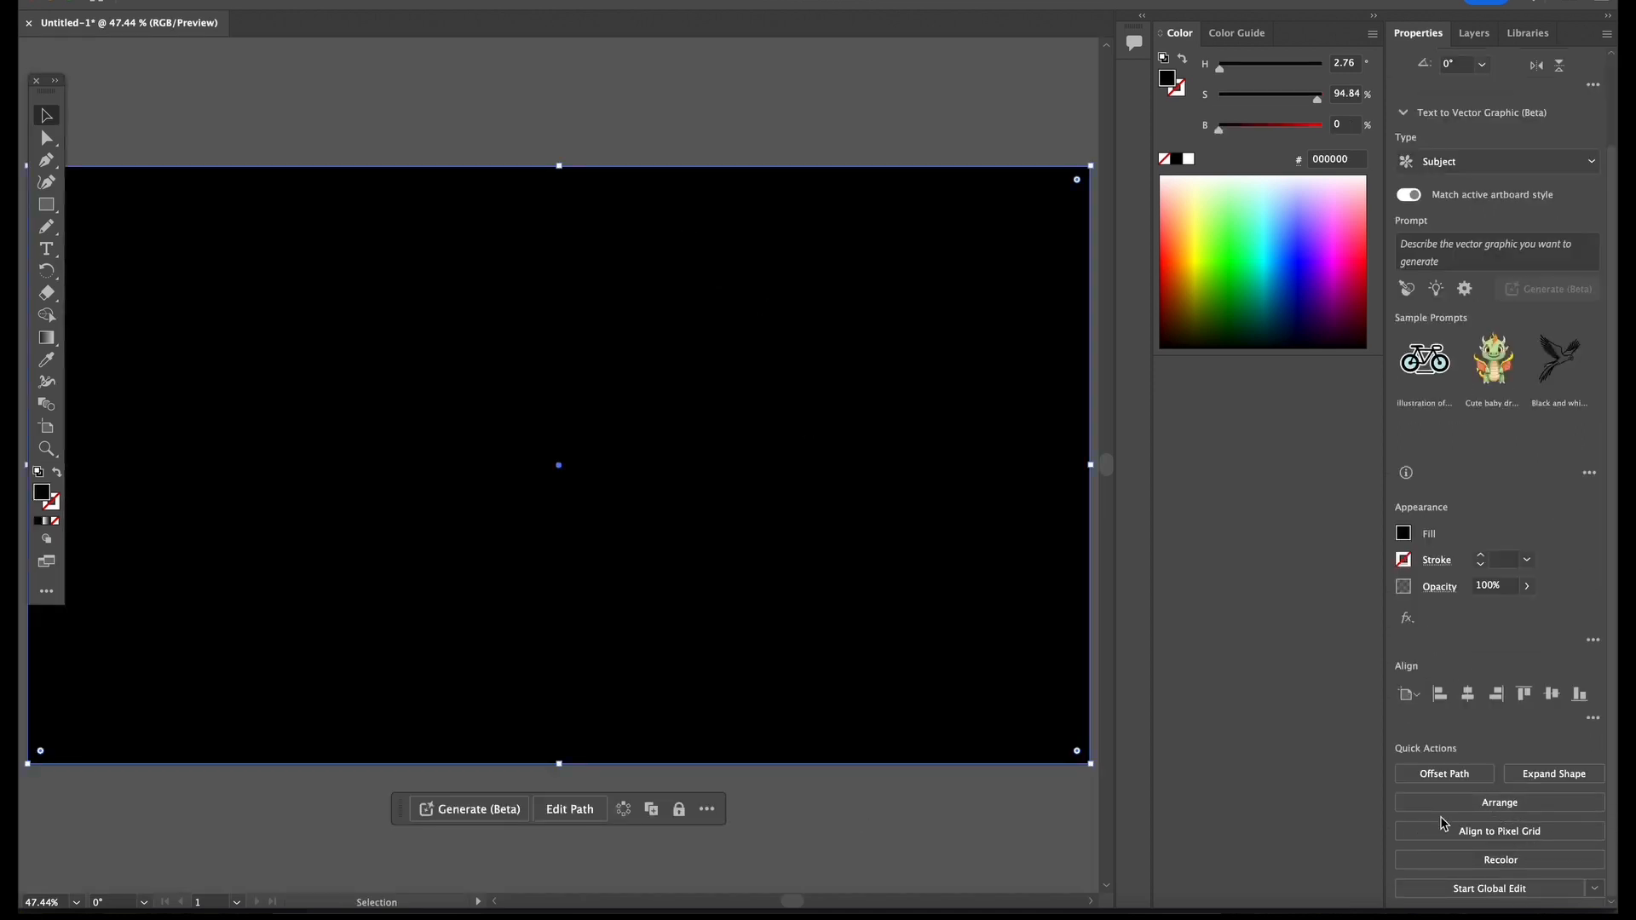
pyautogui.click(1471, 806)
pyautogui.click(1472, 873)
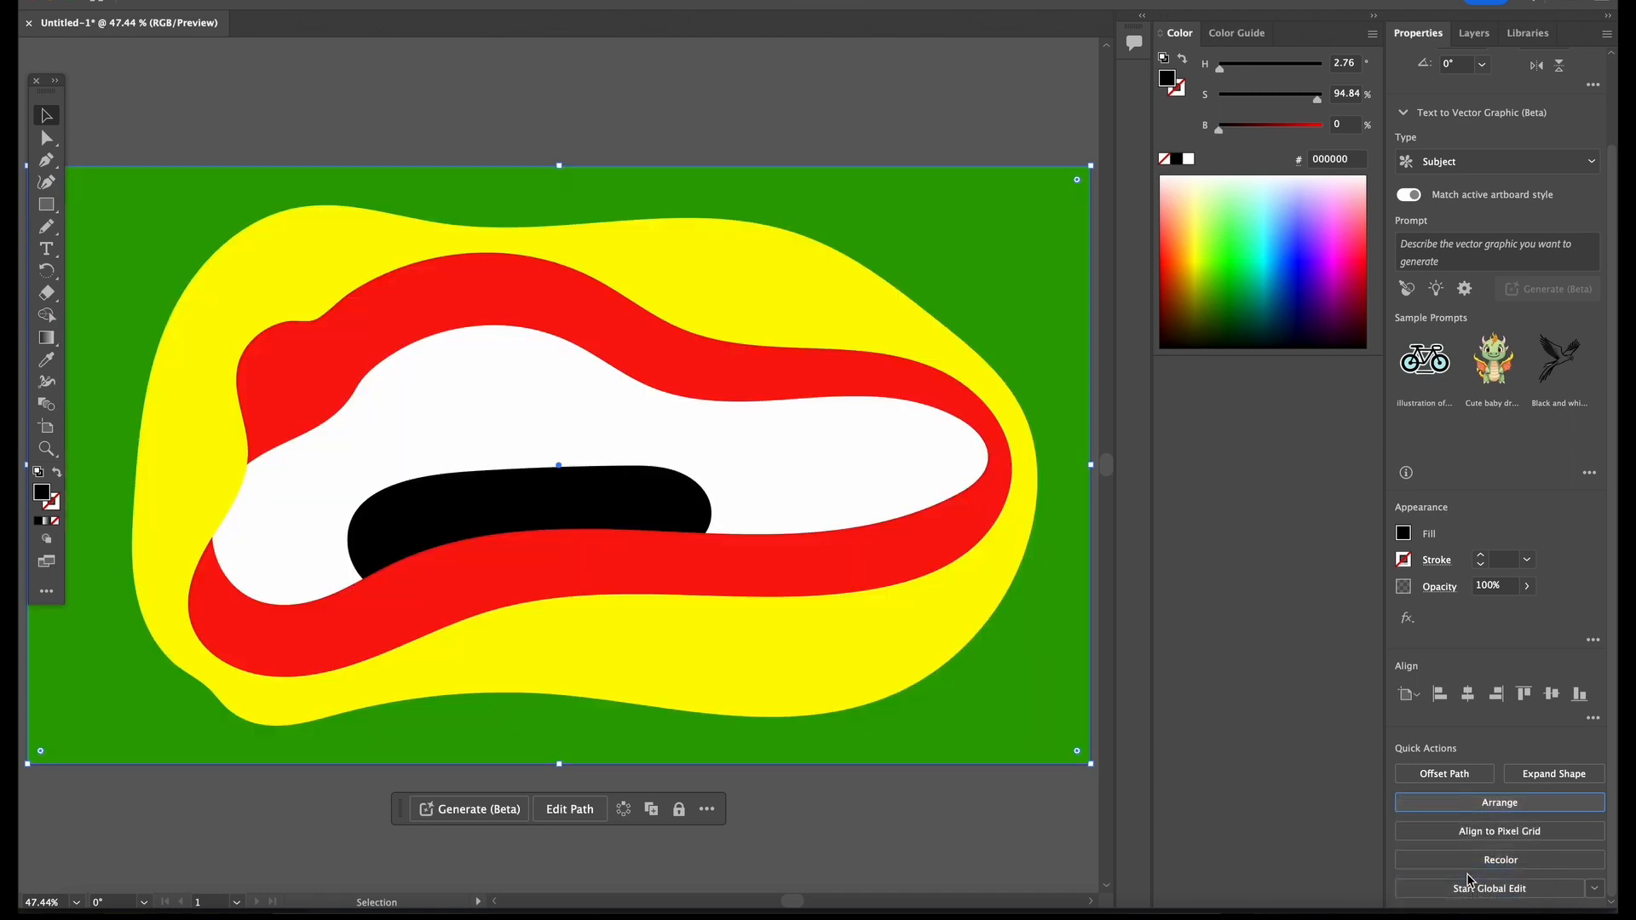
pyautogui.click(825, 849)
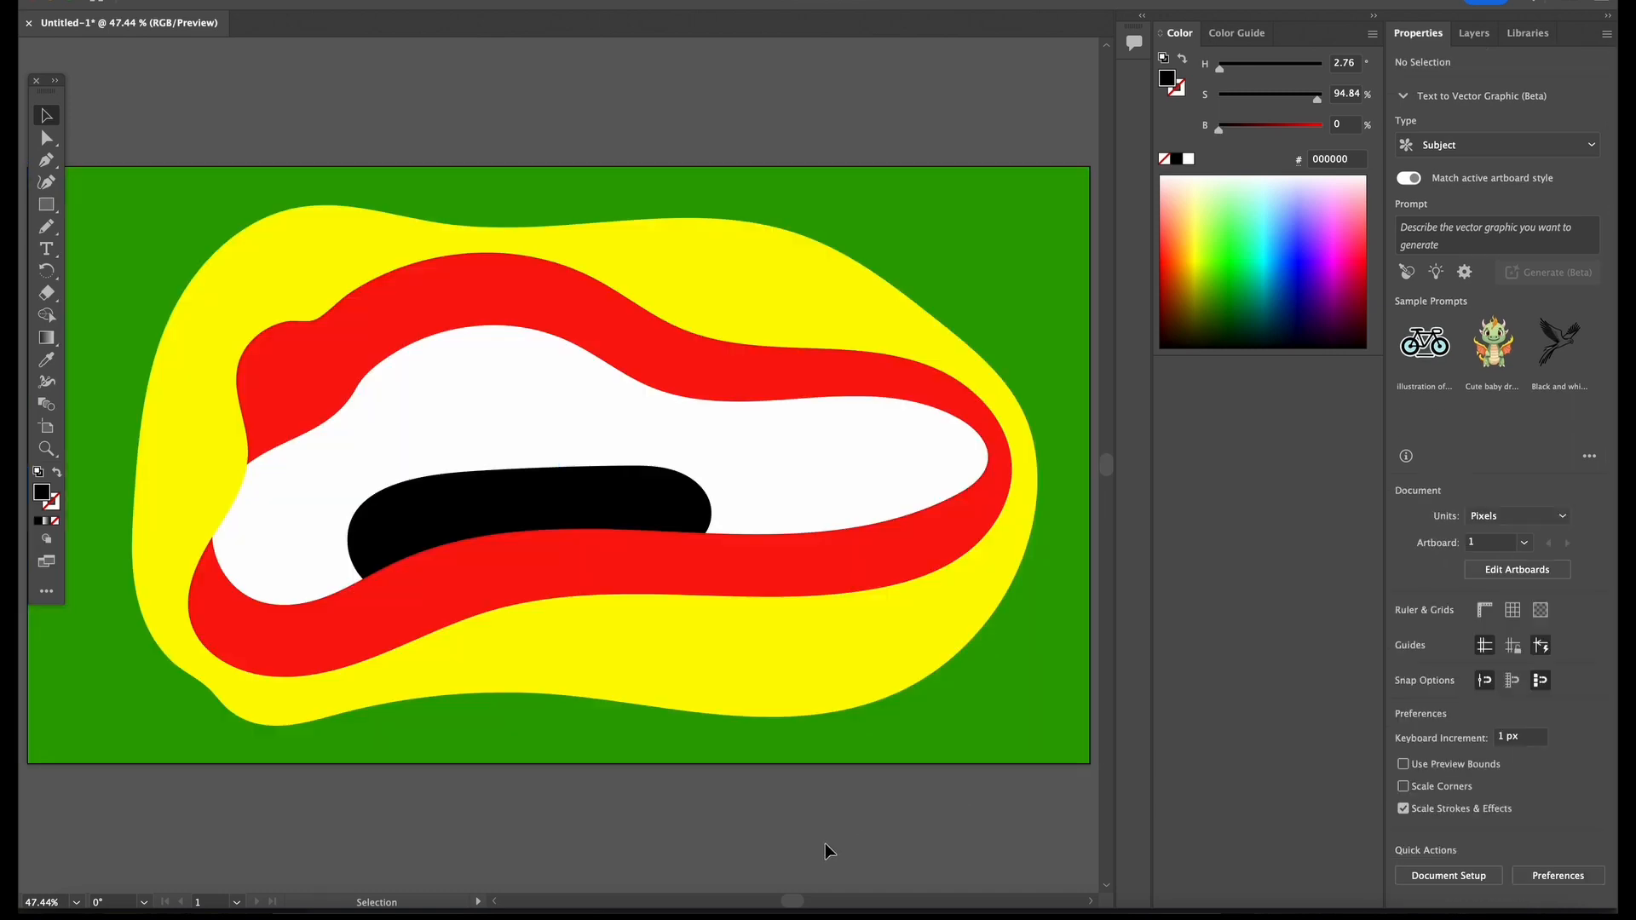
# Apply a Drop Shadow to all the layers with Multiply mode, 75% opacity, 7 px X and Y offsets, and 5 px blur
pyautogui.hotkey('ctrl', '-')
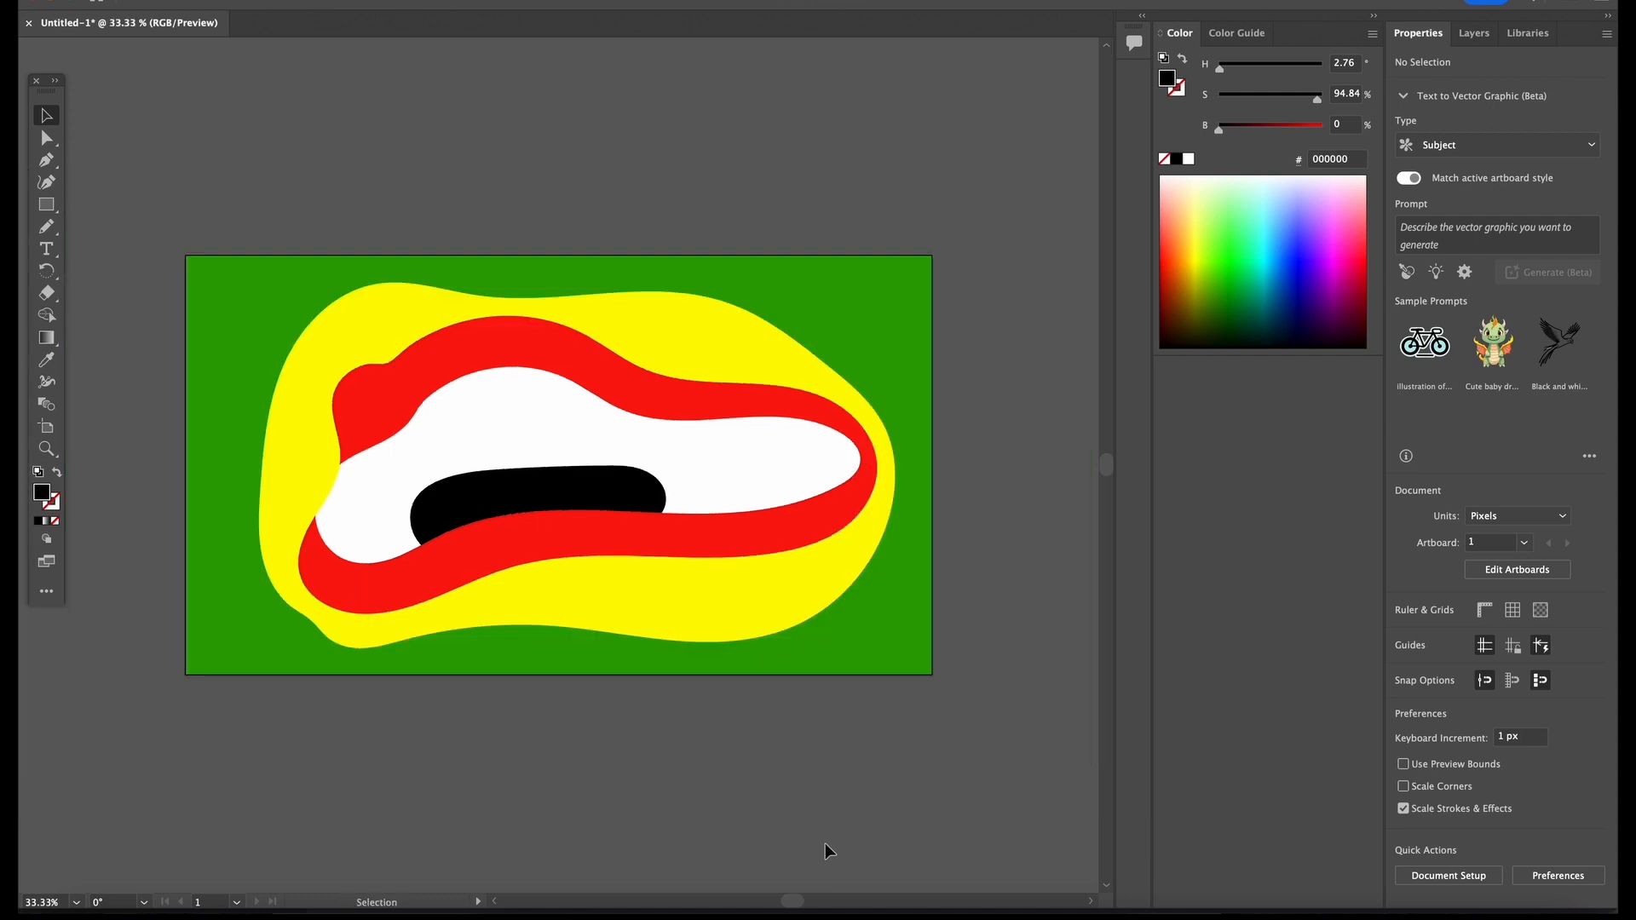
pyautogui.hotkey('ctrl', 'a')
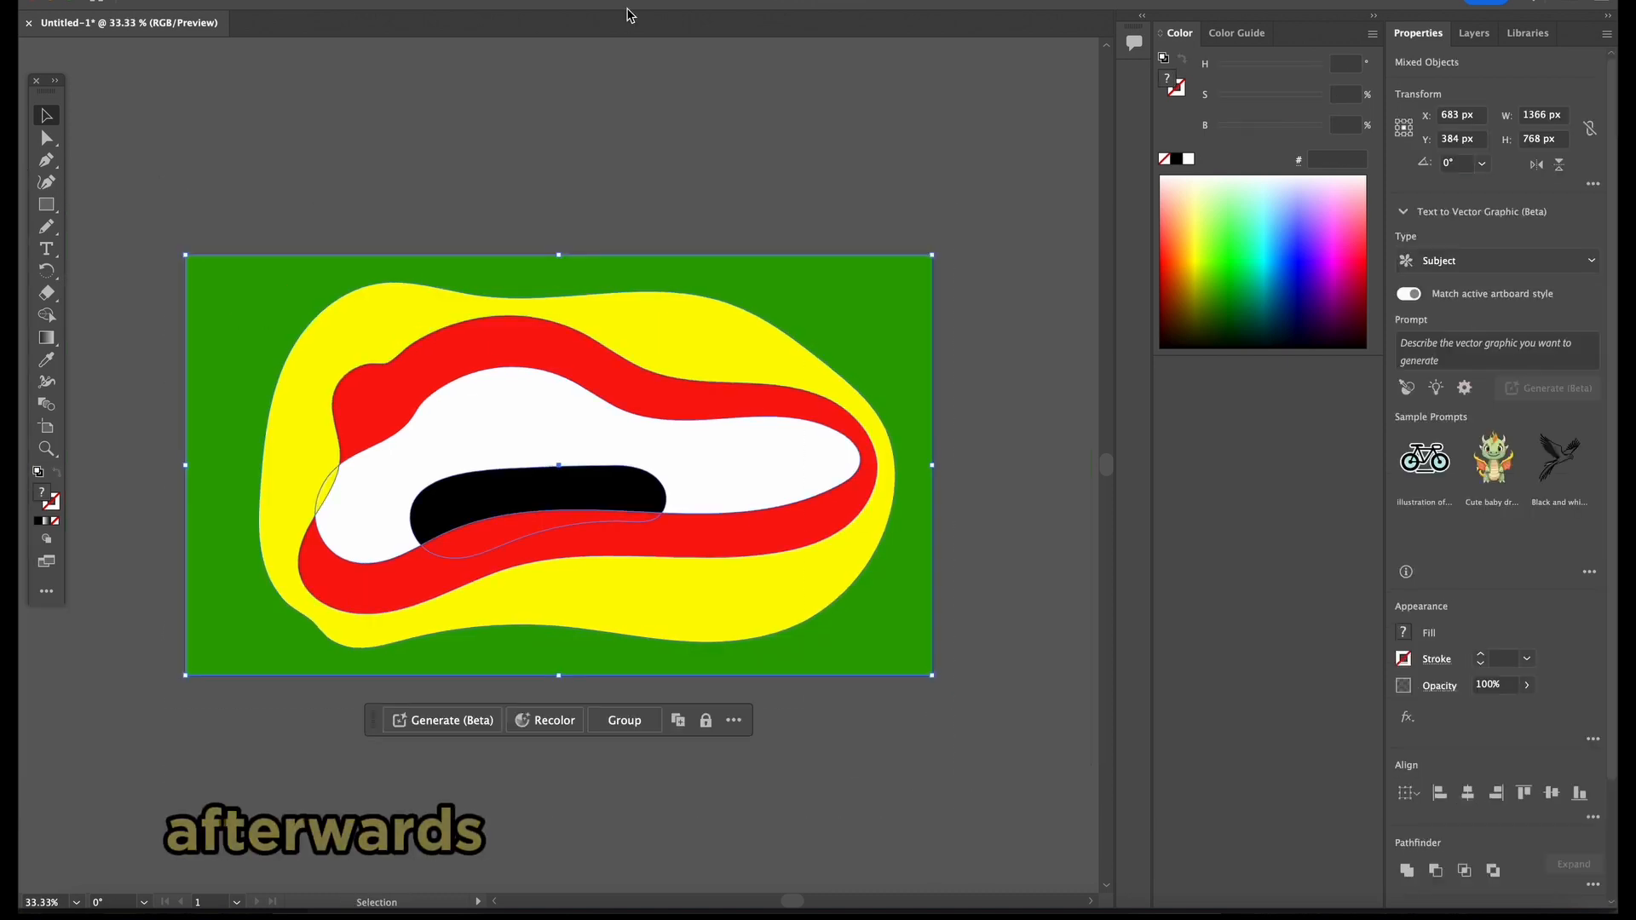
pyautogui.click(630, 9)
pyautogui.moveTo(483, 242)
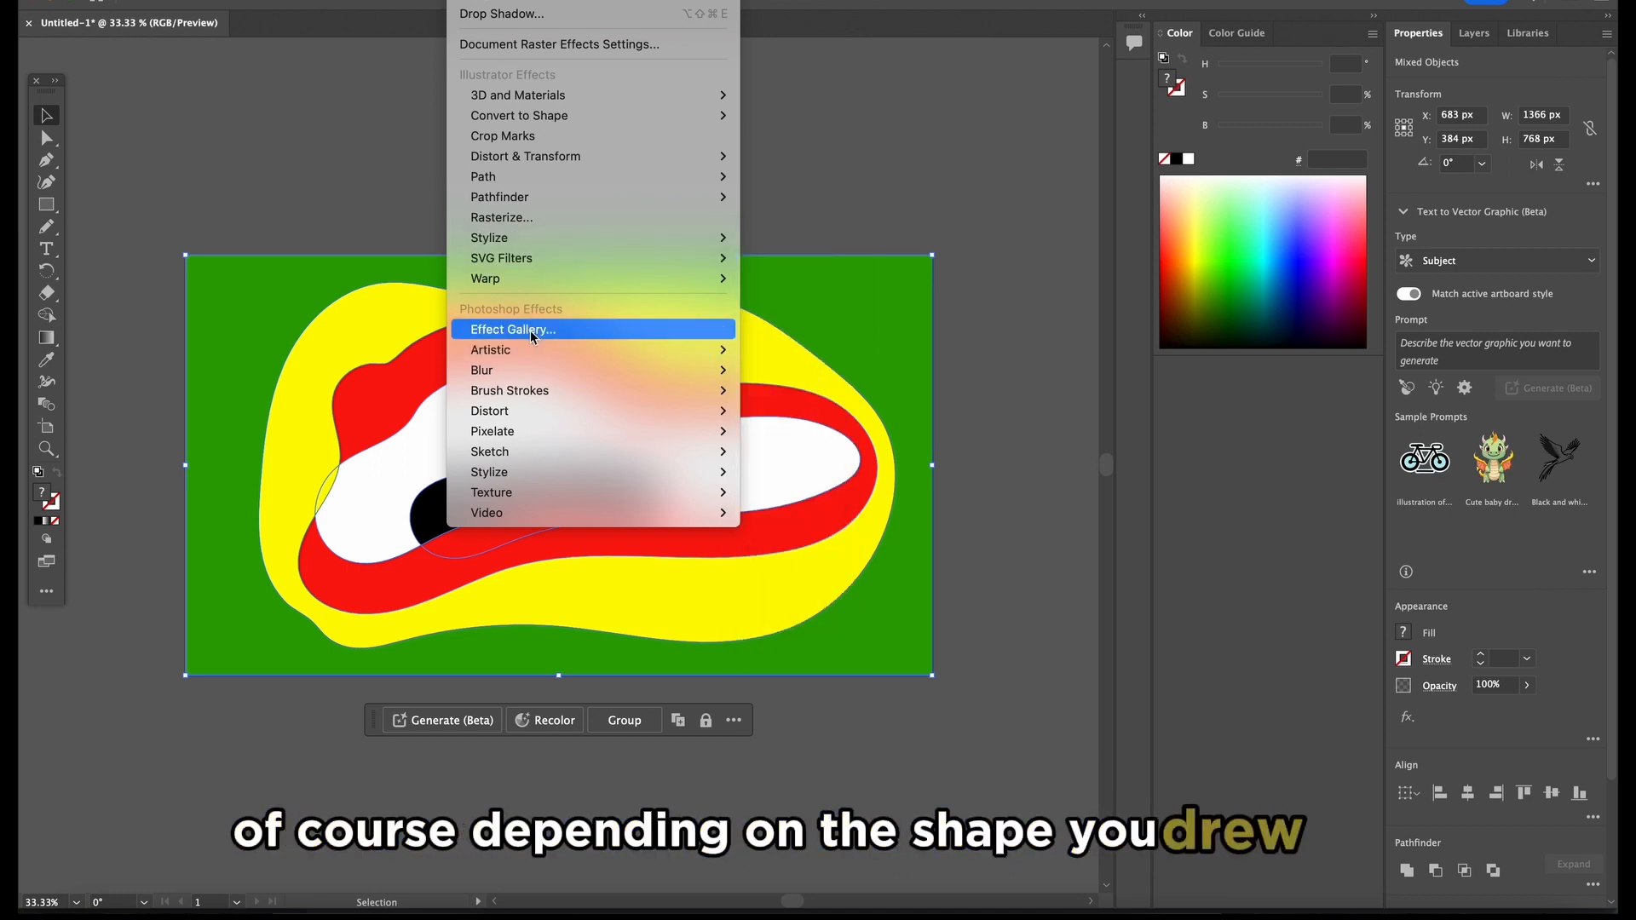
pyautogui.moveTo(530, 375)
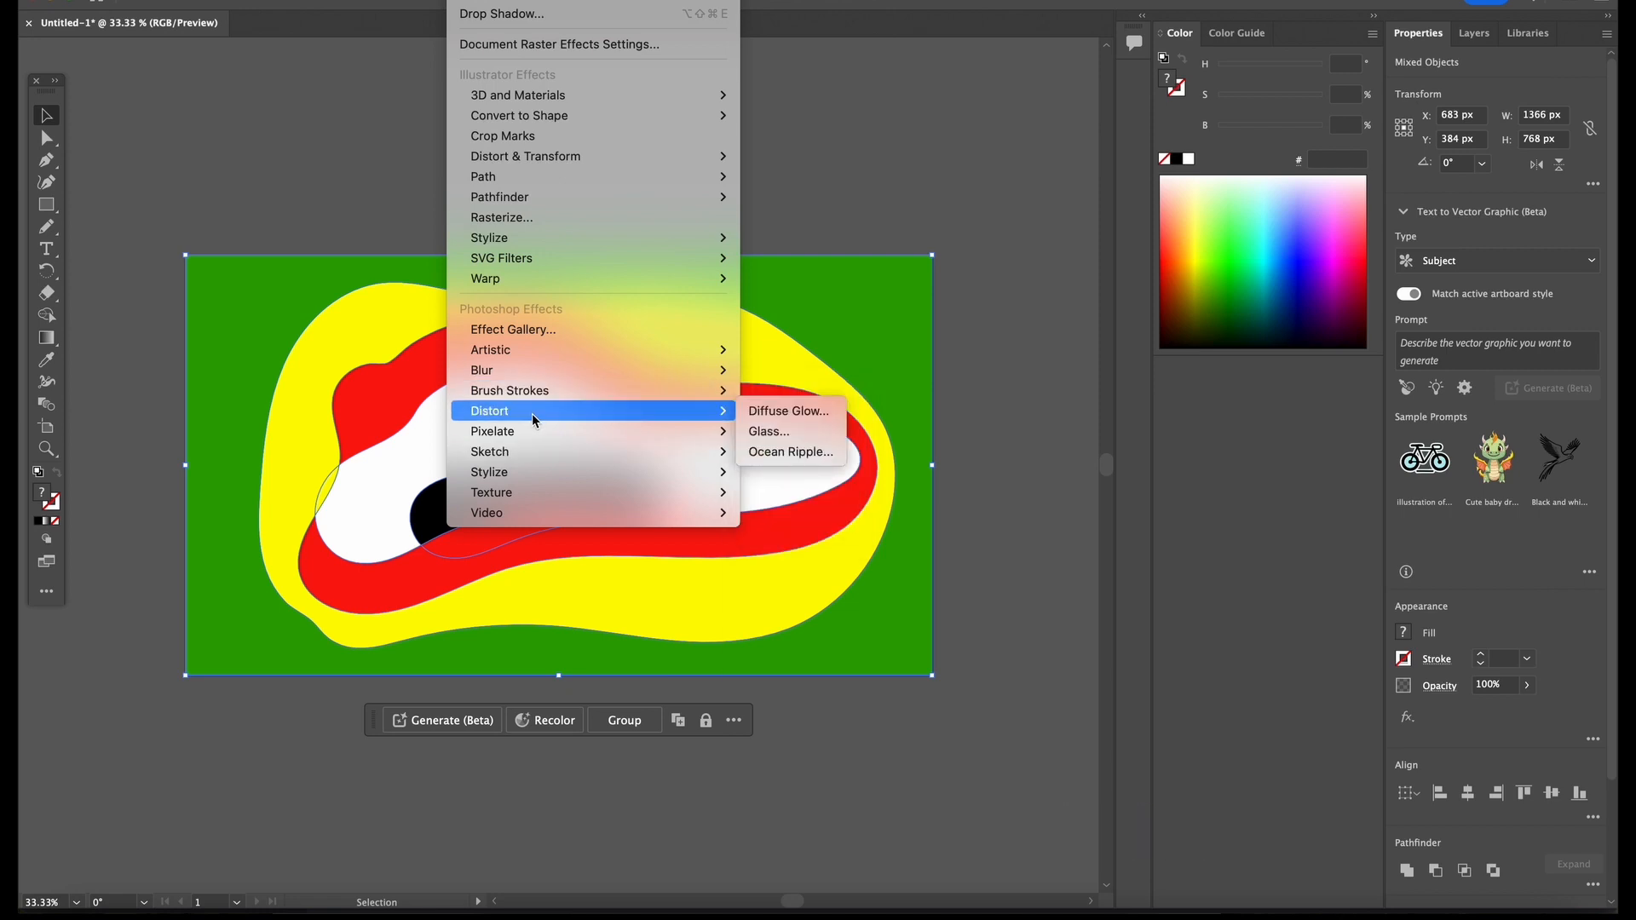
pyautogui.moveTo(529, 436)
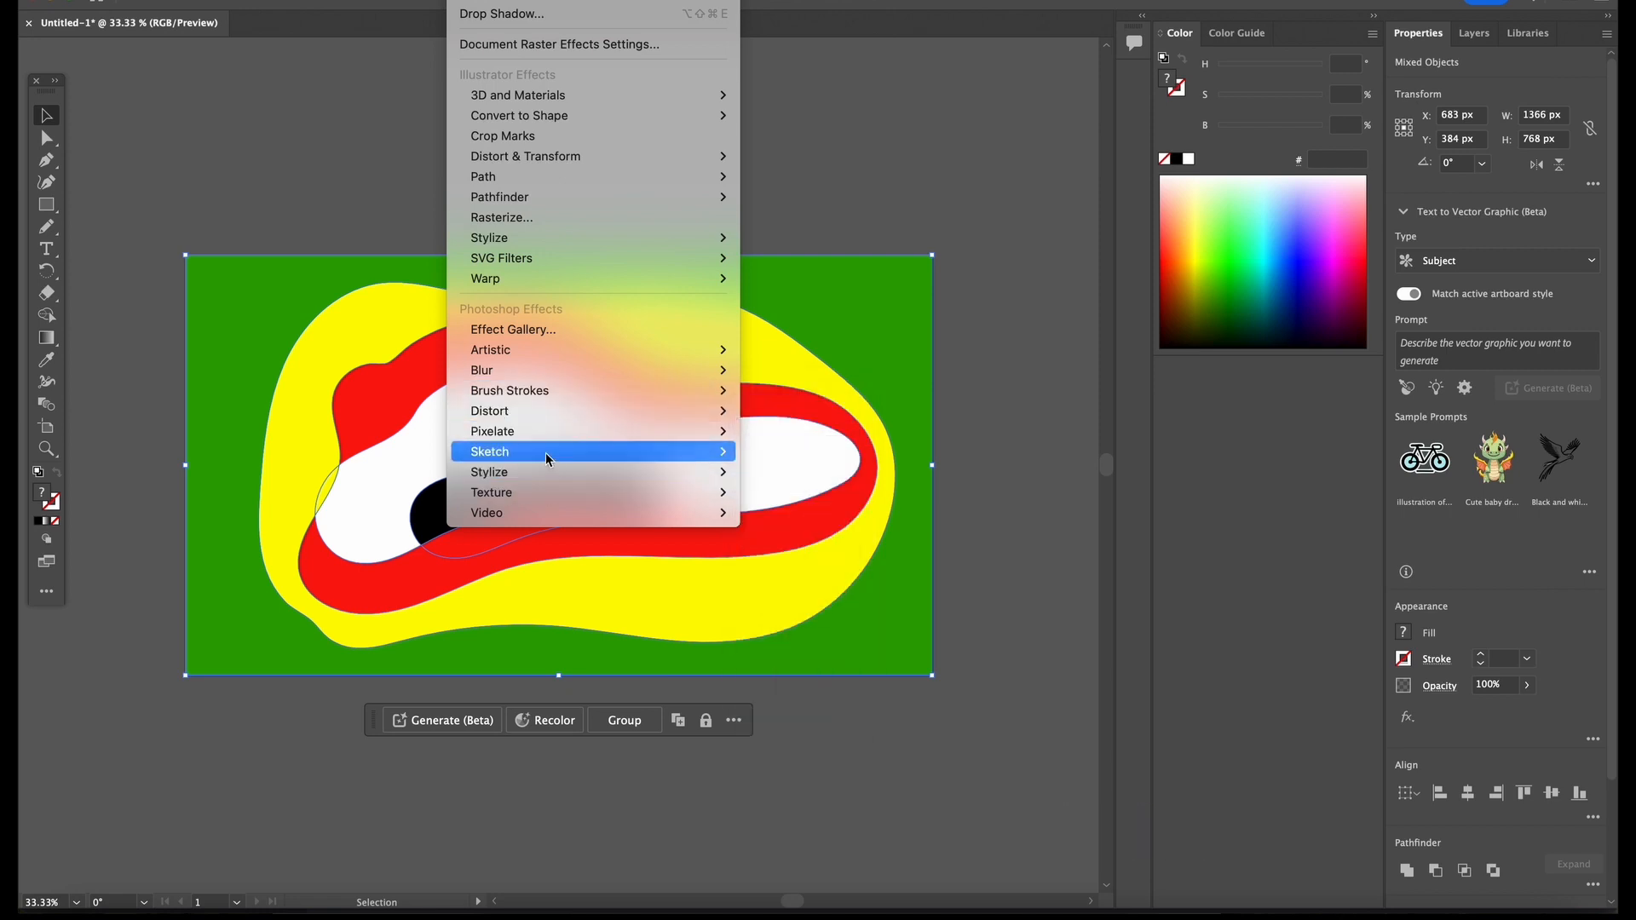
pyautogui.click(529, 16)
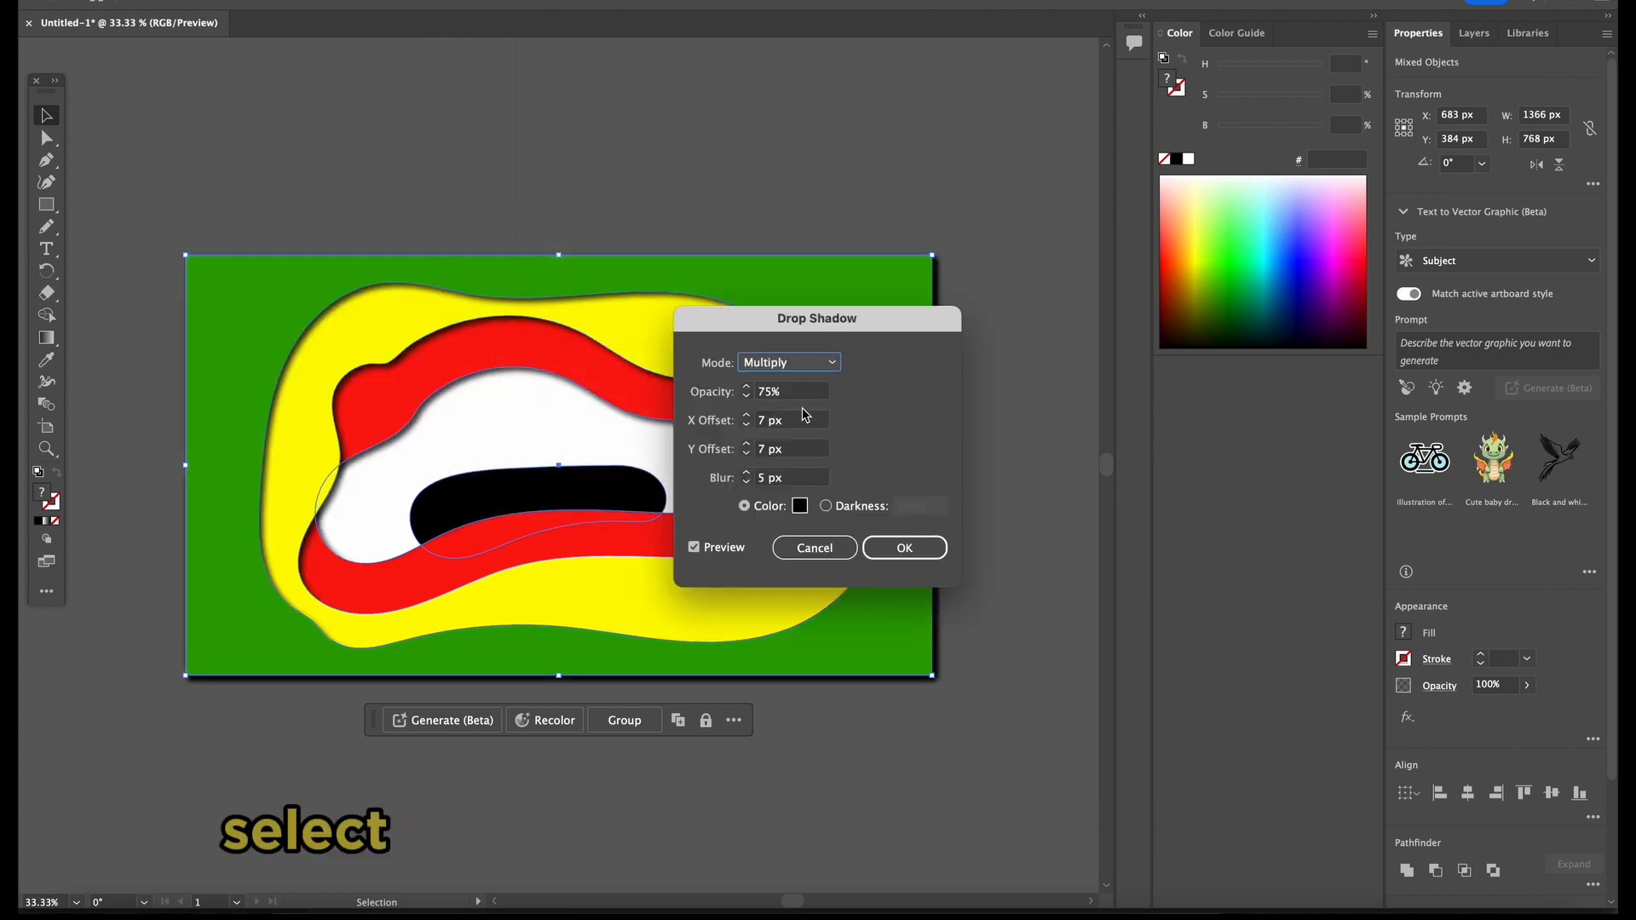
pyautogui.click(905, 549)
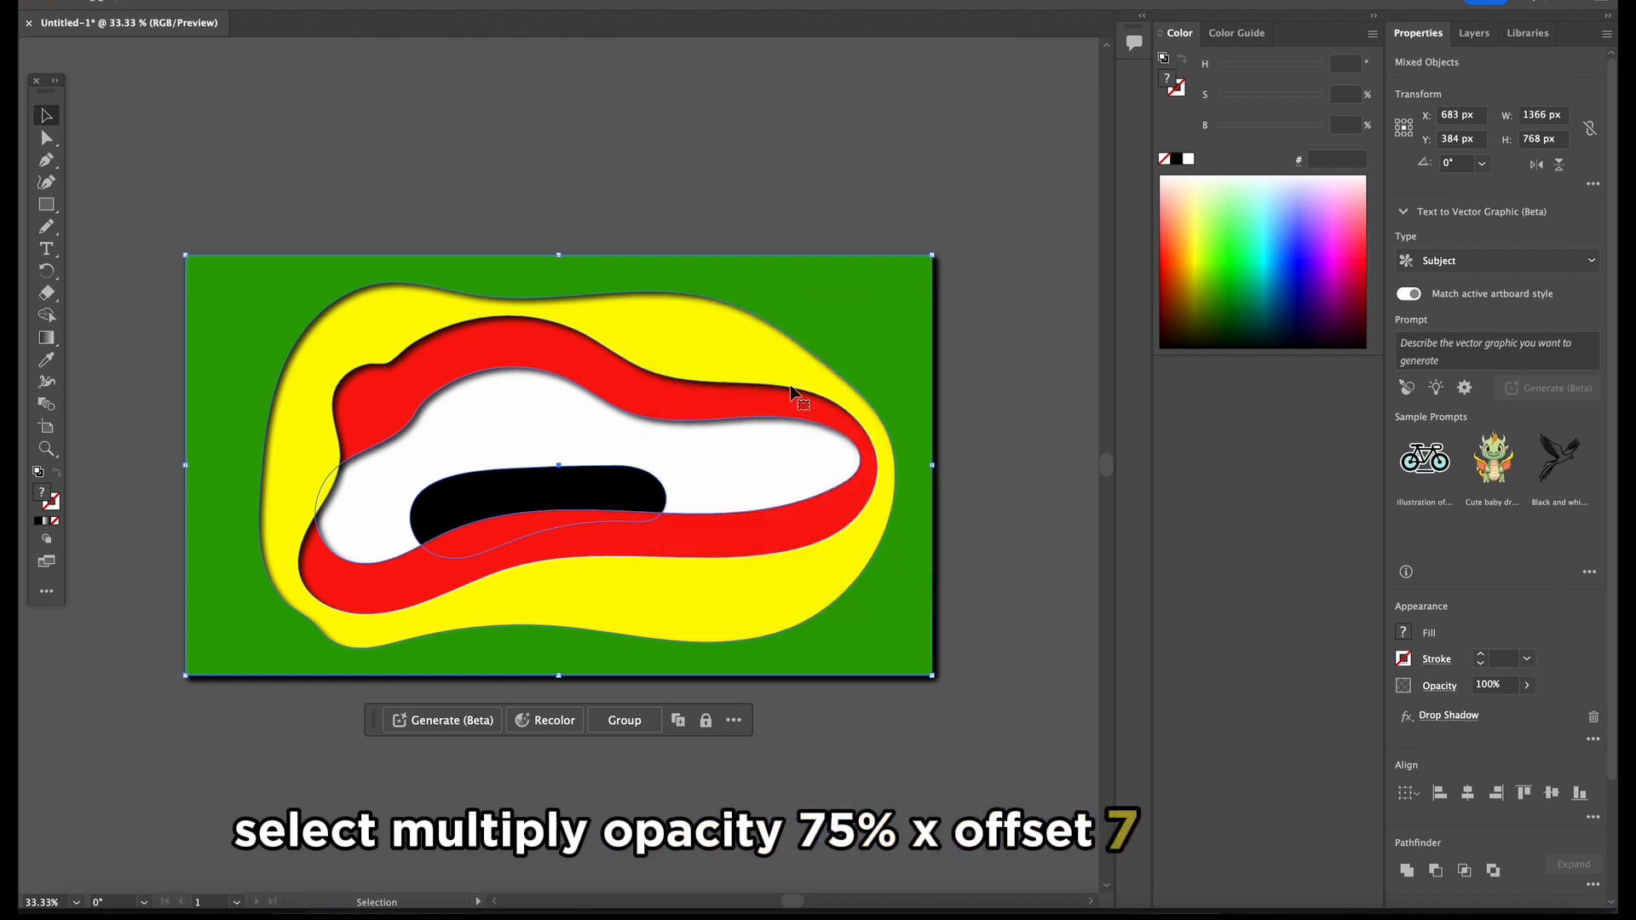
pyautogui.click(615, 168)
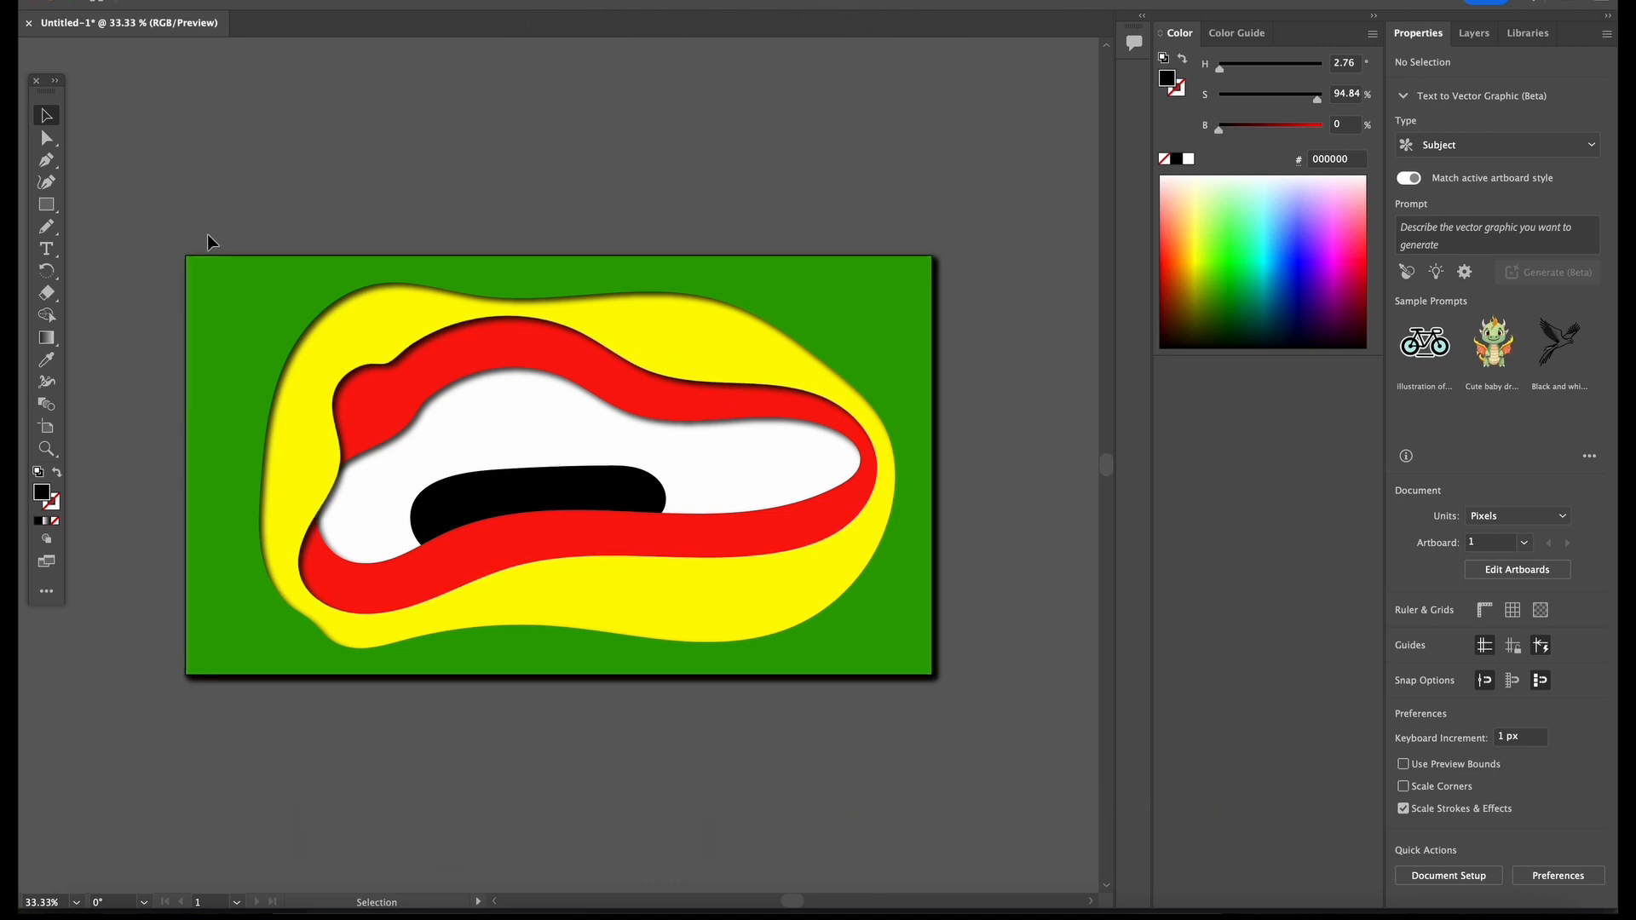
# Draw a rectangle about 459 by 447 px over the lower-left part of the layered artwork
pyautogui.click(47, 205)
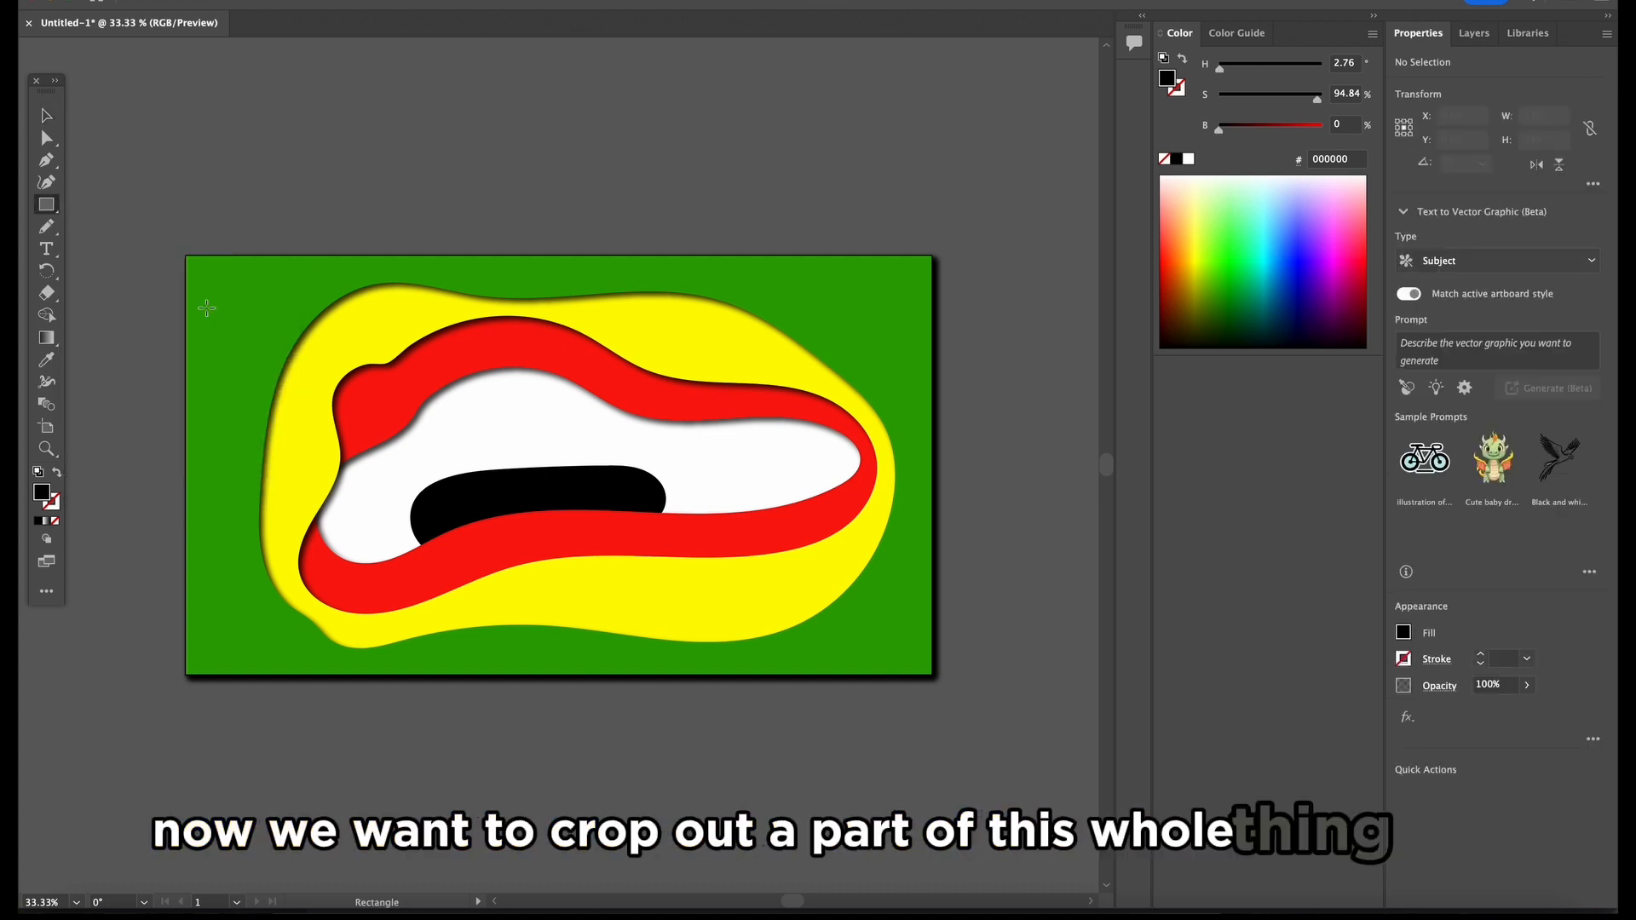
pyautogui.moveTo(234, 431); pyautogui.dragTo(483, 673)
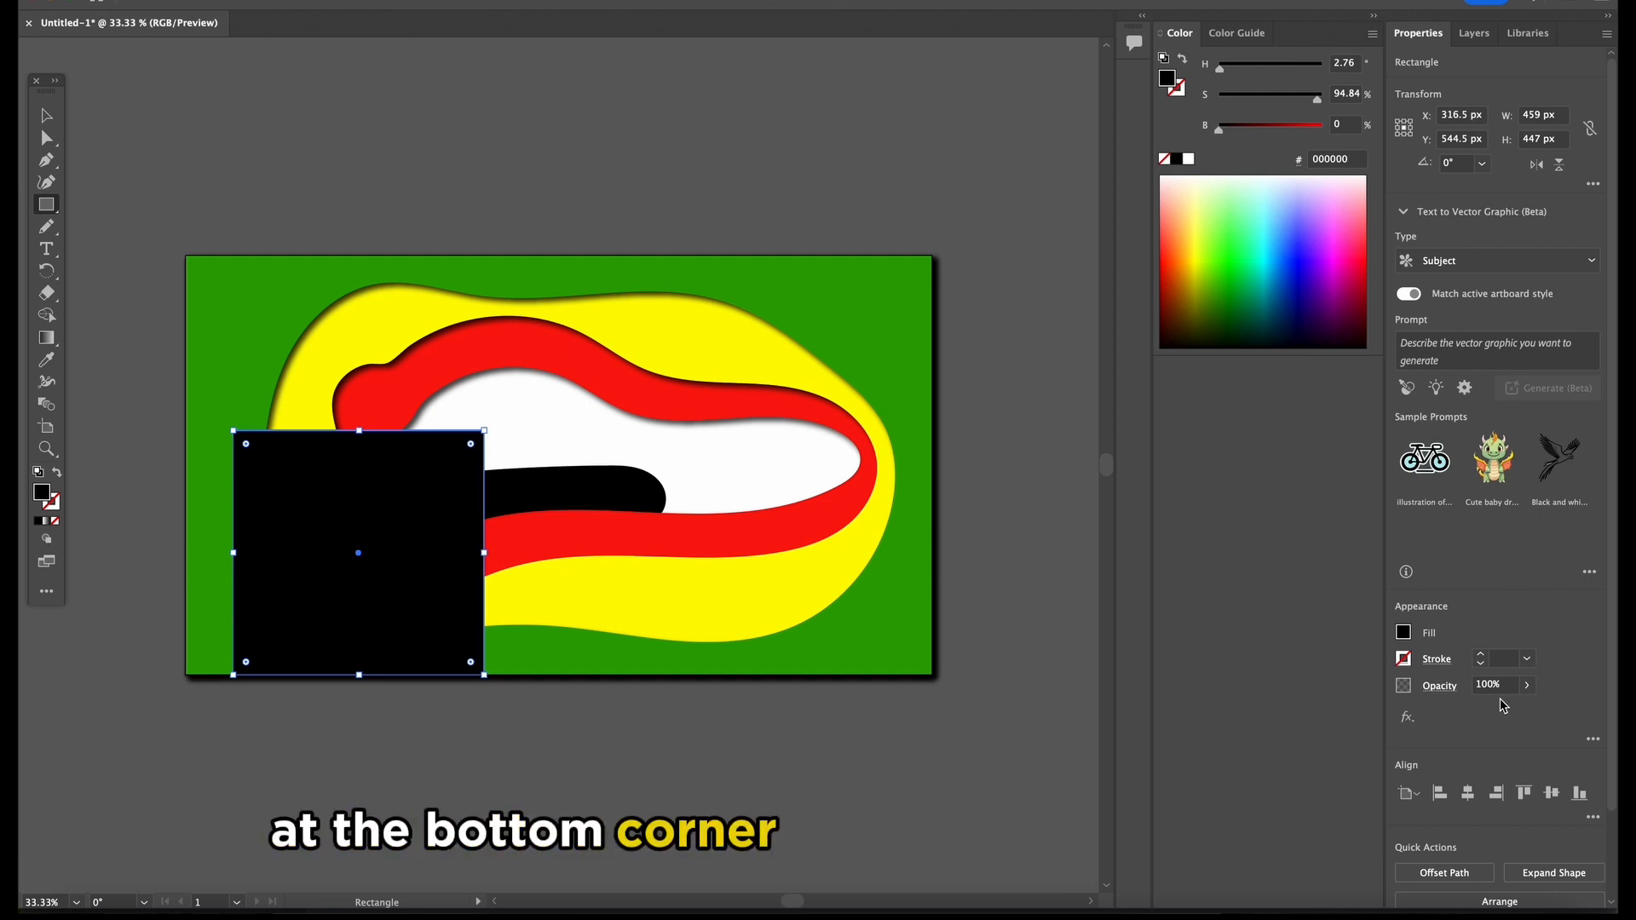
pyautogui.scroll(-3, 1507, 703)
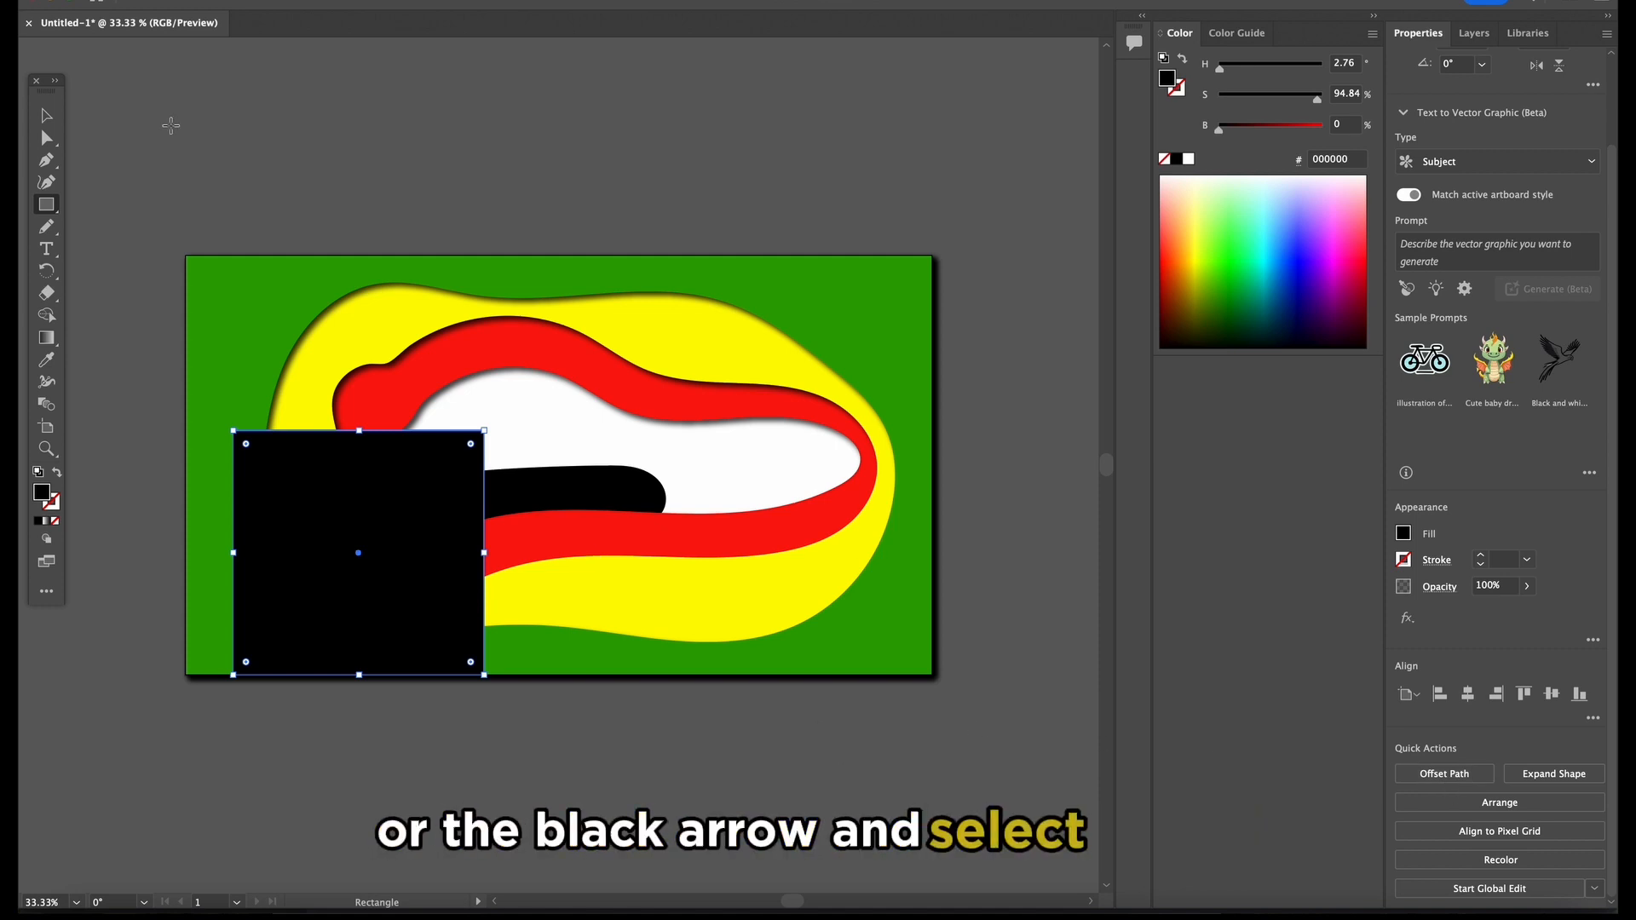
# Select the black rectangle with all the layers and make a clipping mask that crops the artwork to it
pyautogui.press('v')
pyautogui.moveTo(123, 179); pyautogui.dragTo(558, 717)
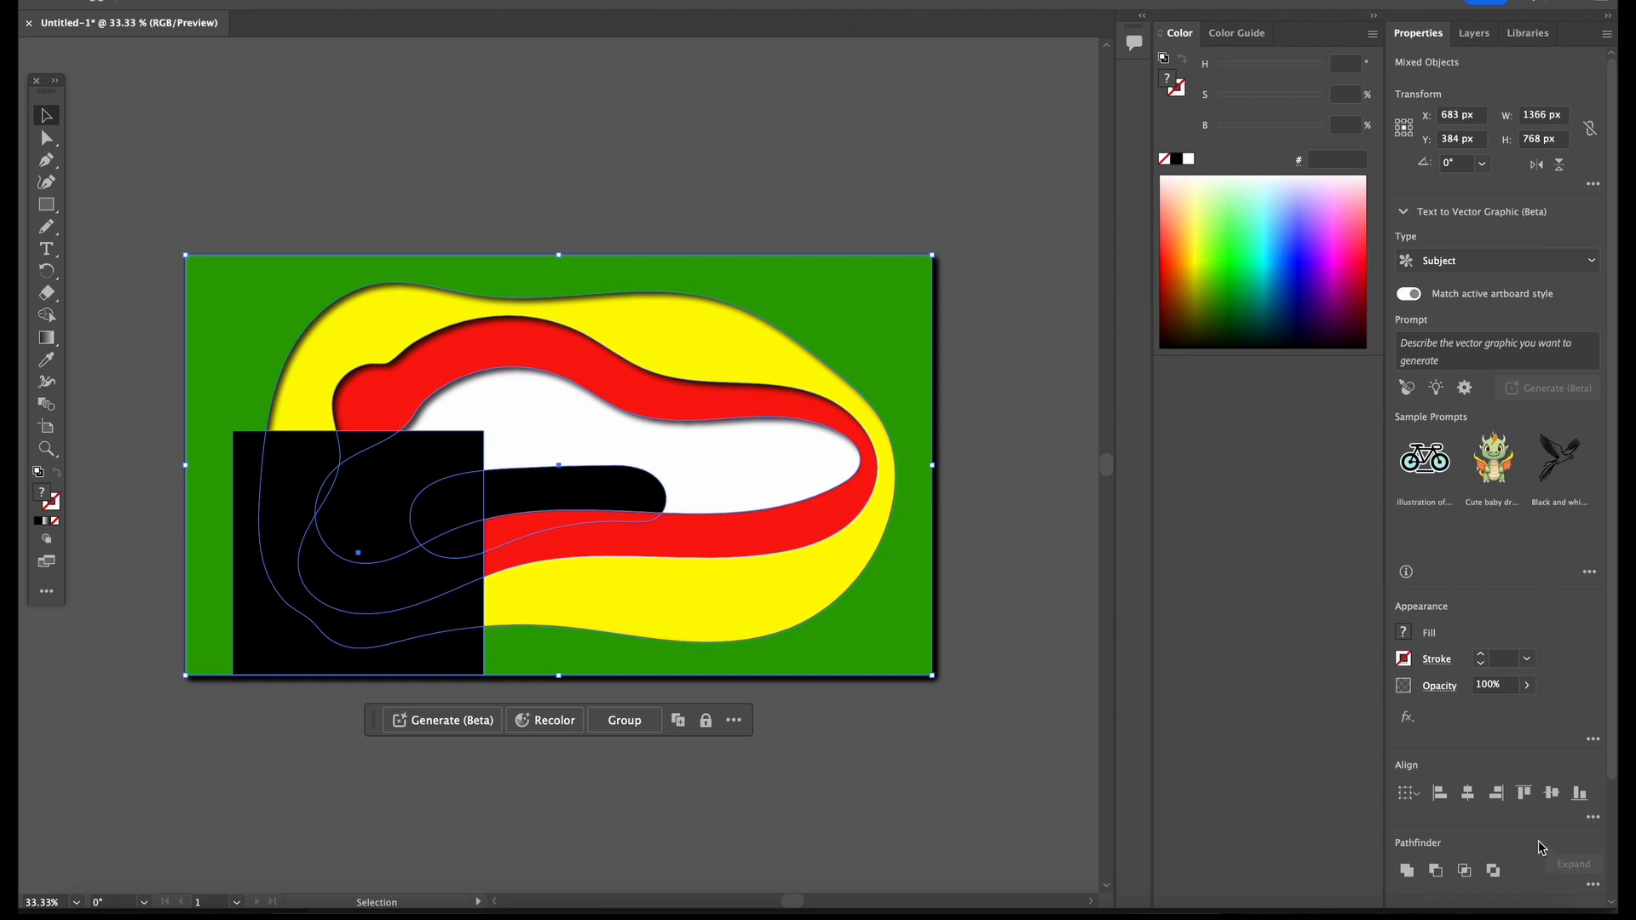
pyautogui.scroll(-3, 1543, 848)
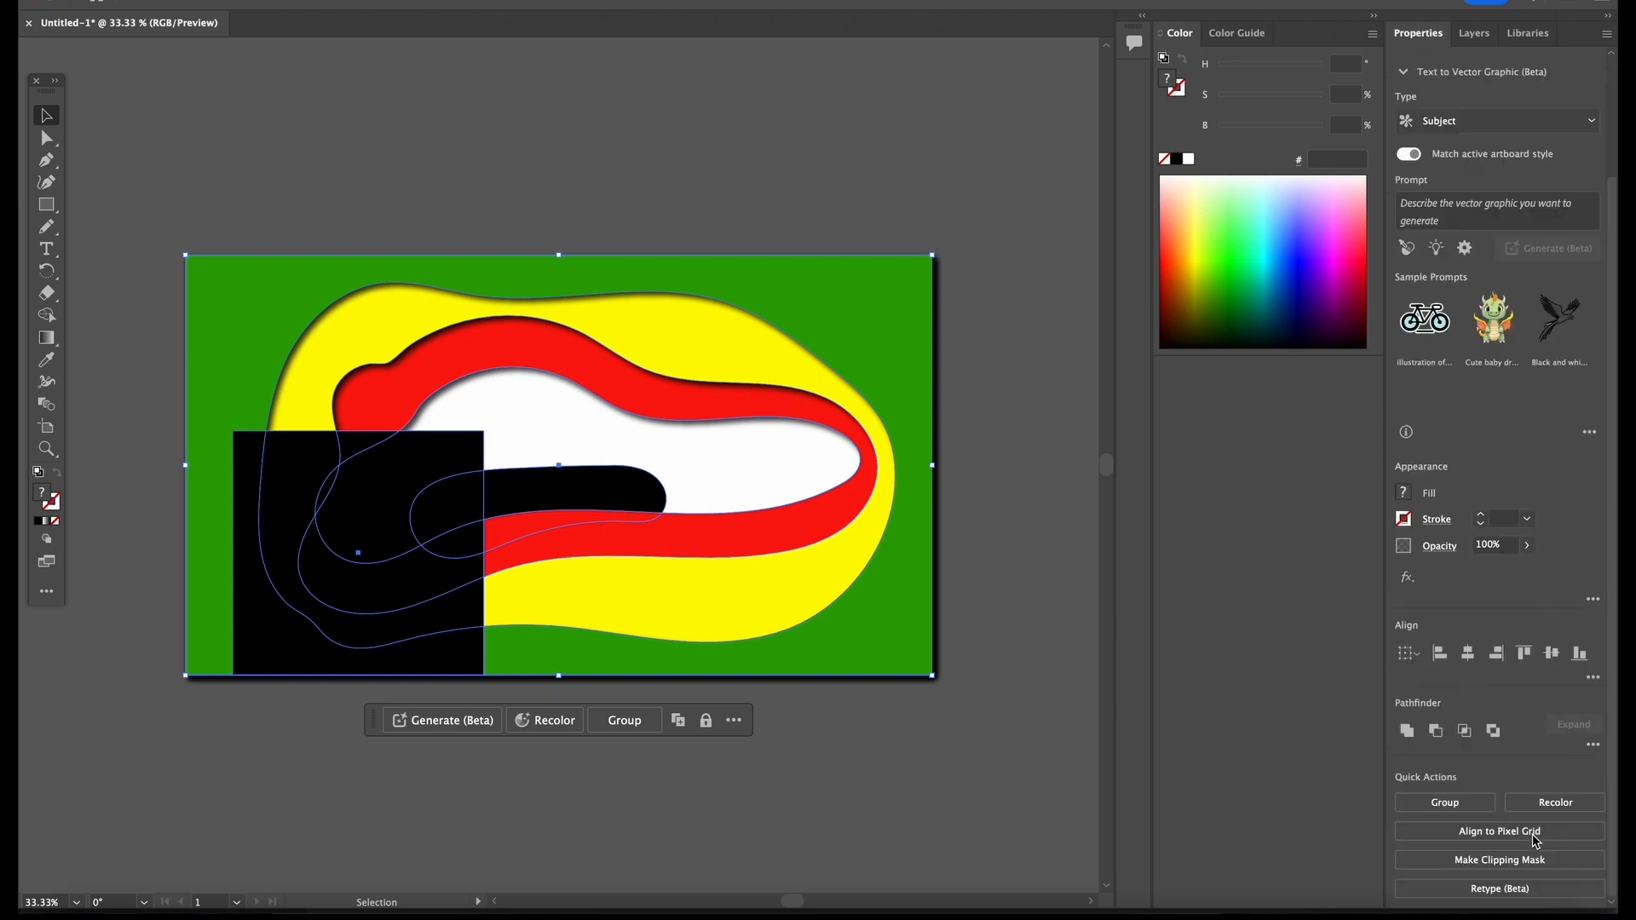
pyautogui.click(1479, 861)
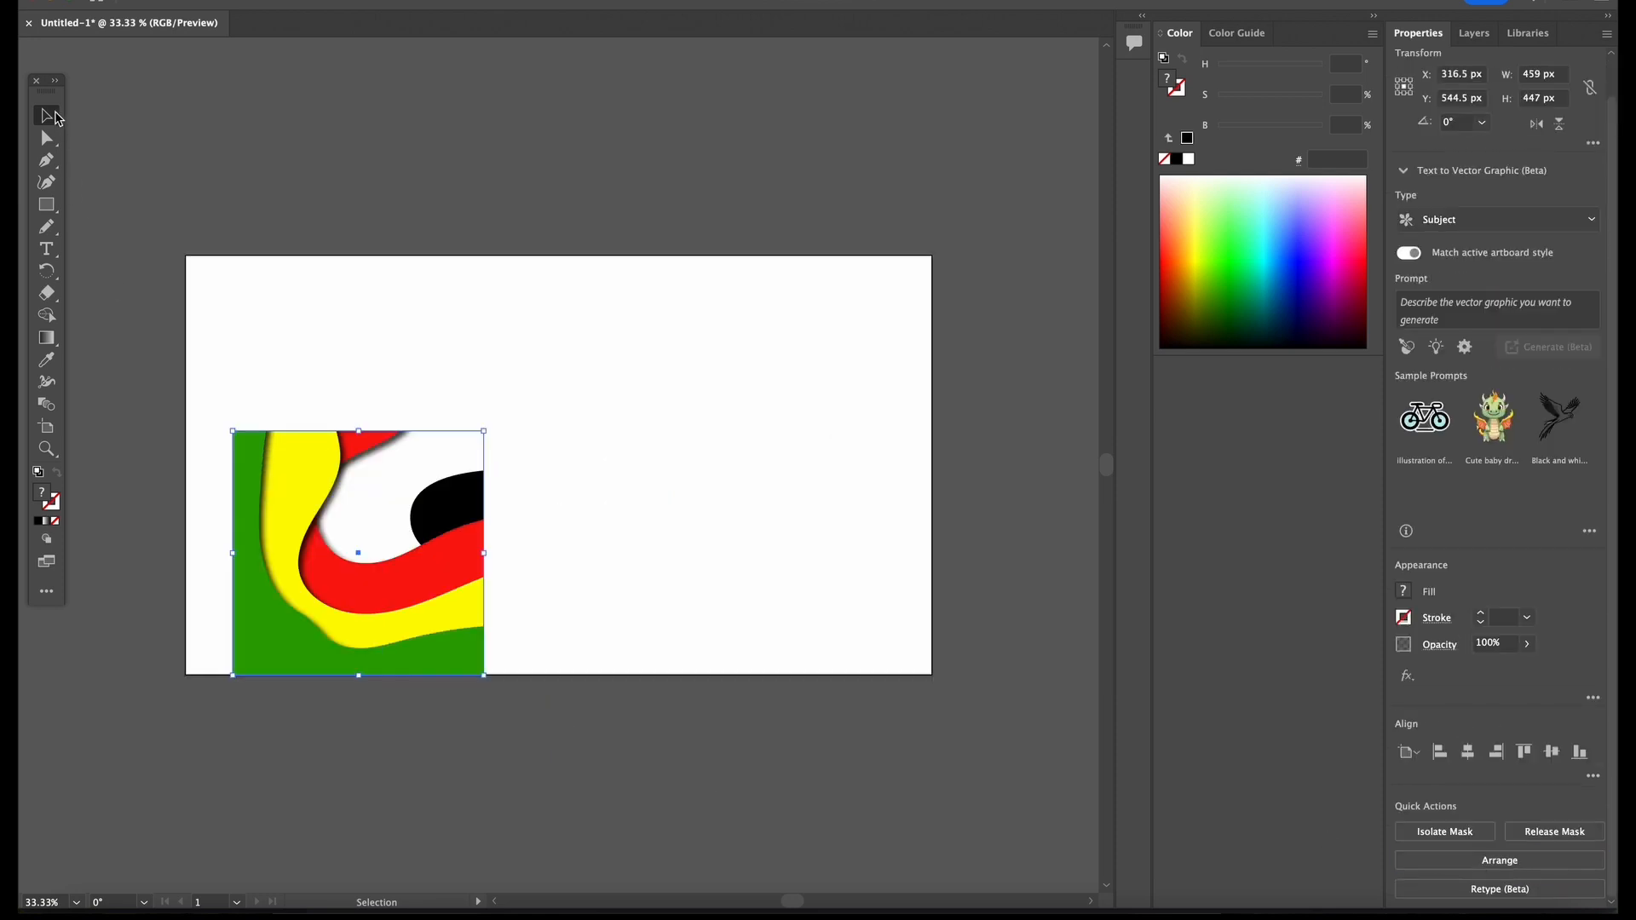
pyautogui.click(222, 131)
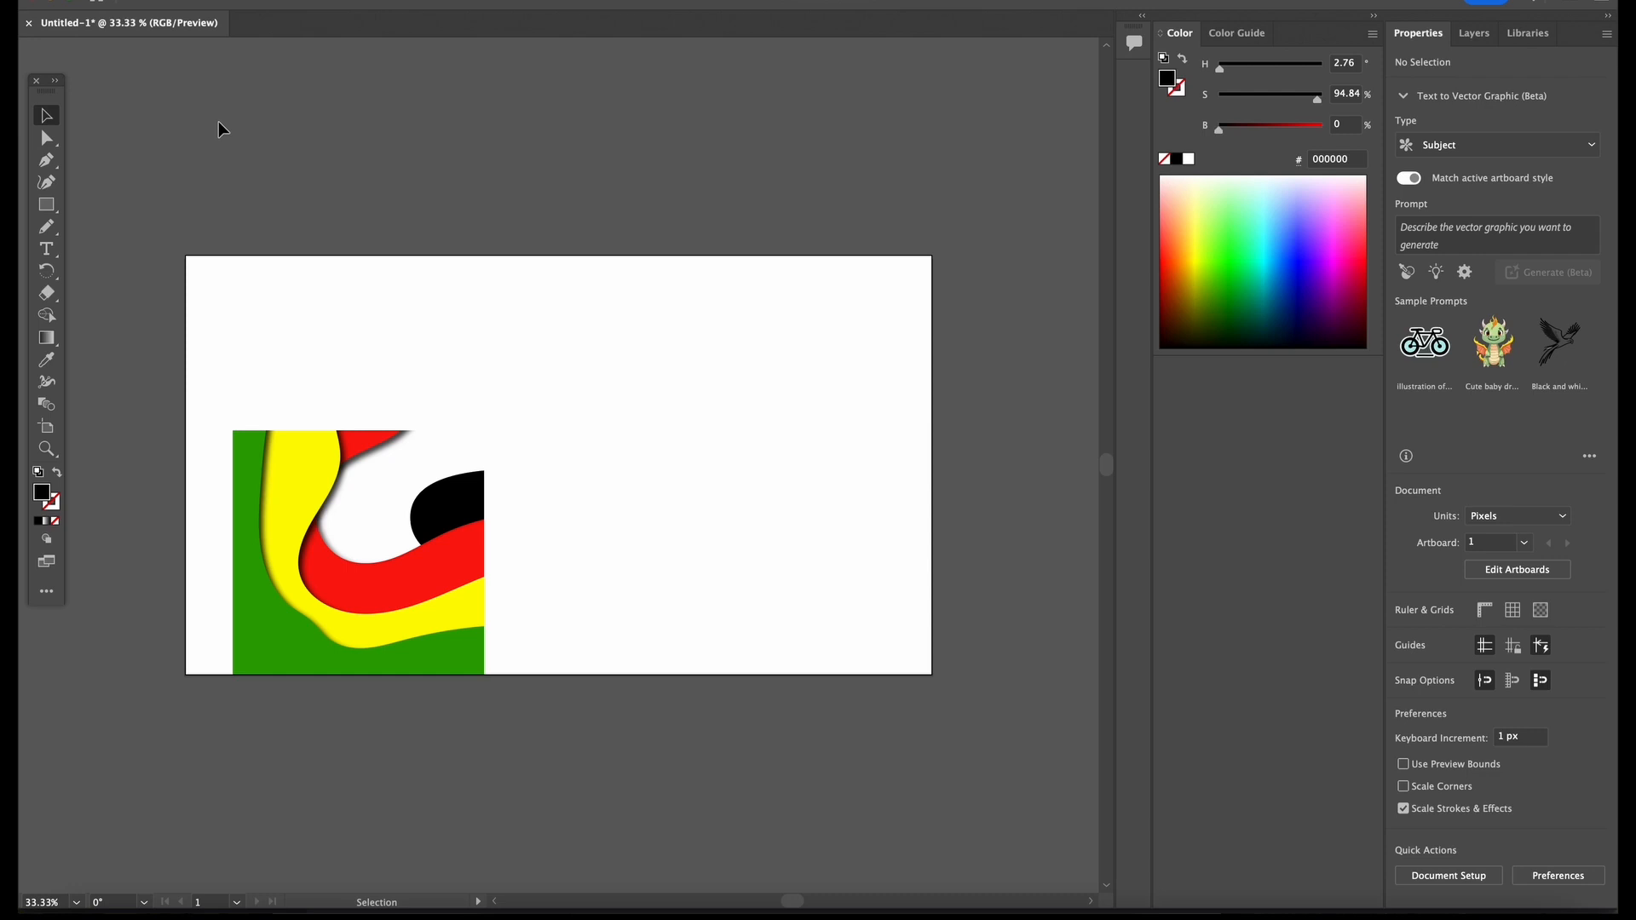
# Duplicate the cropped square beside the original and scale both proportionally to about 355 px wide each
pyautogui.click(251, 471)
pyautogui.moveTo(251, 471); pyautogui.dragTo(516, 452)
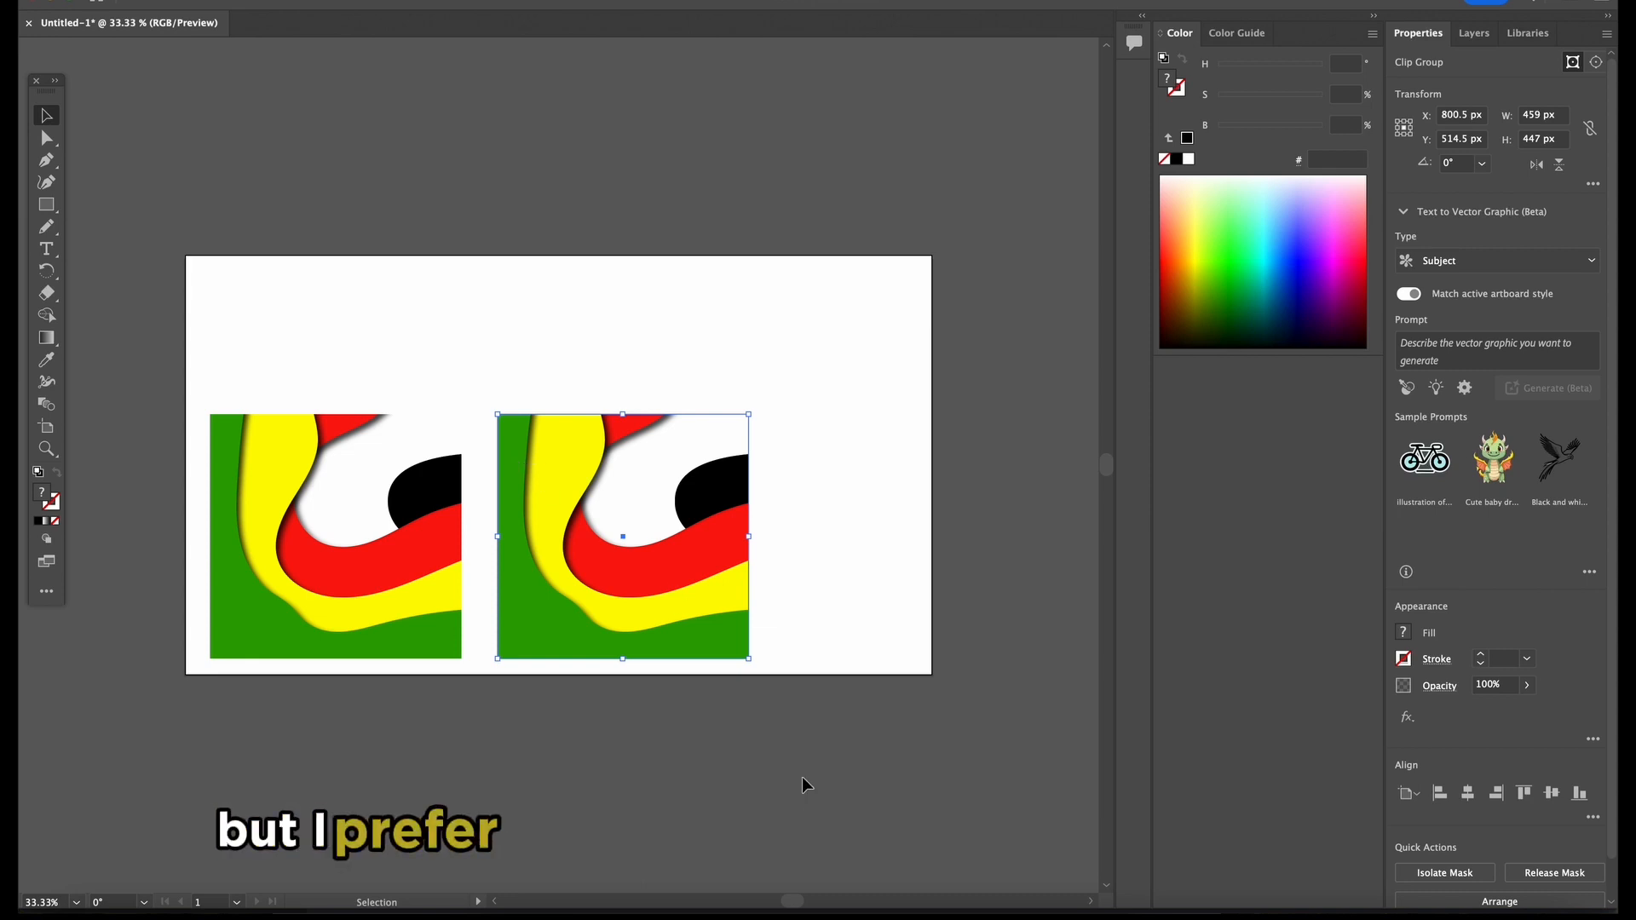
pyautogui.moveTo(827, 605); pyautogui.dragTo(196, 475)
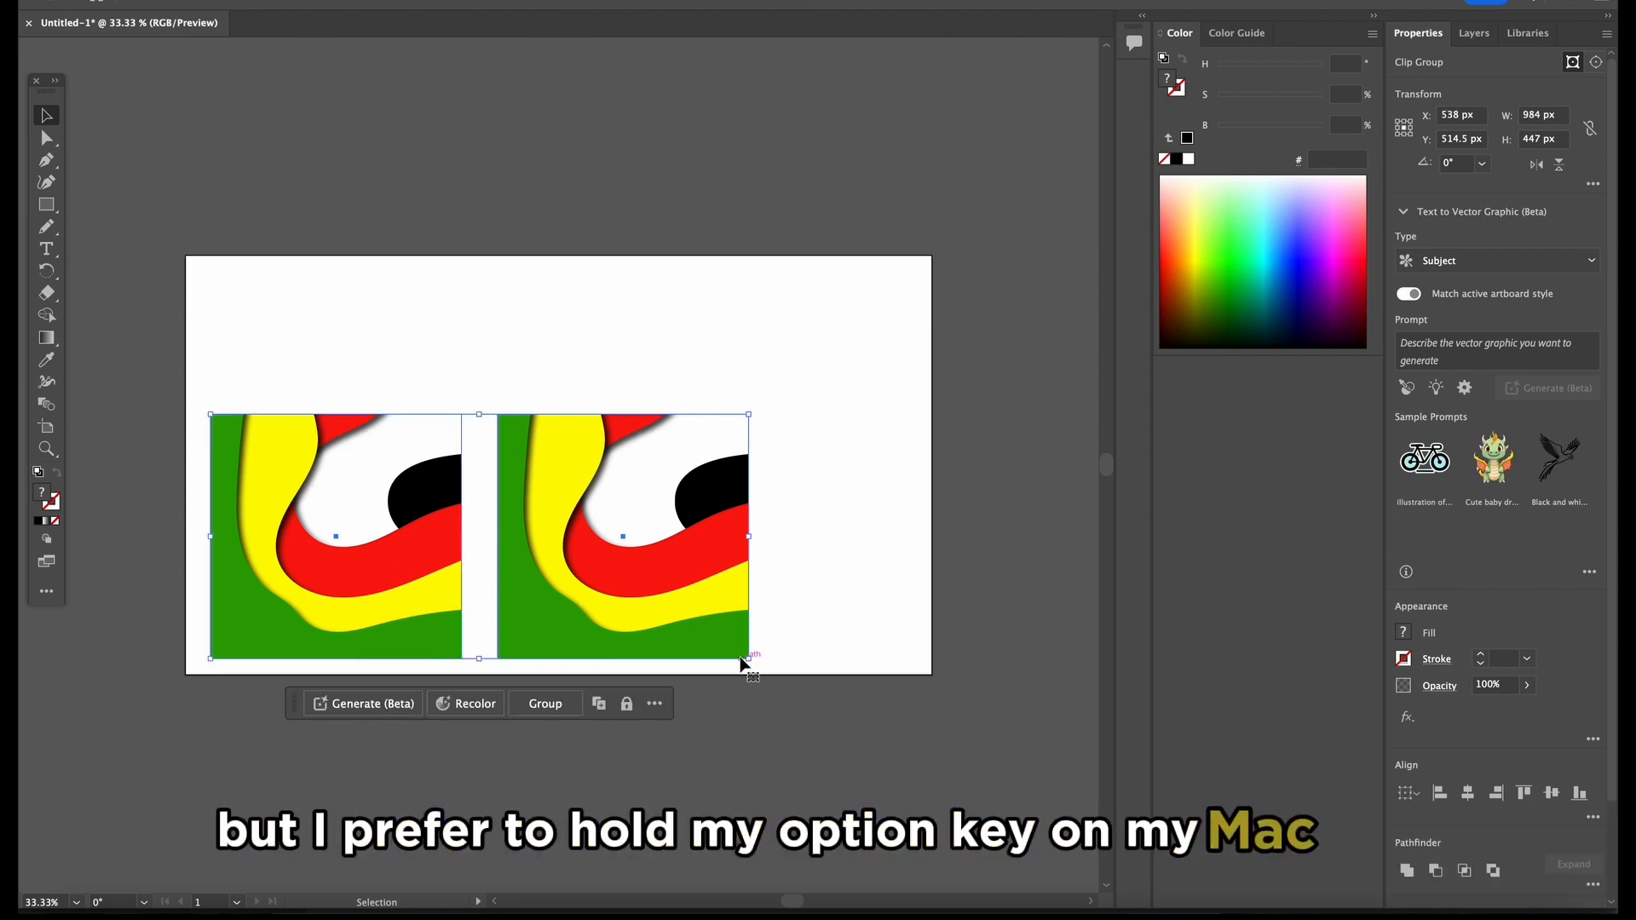
pyautogui.moveTo(748, 658); pyautogui.dragTo(626, 614)
pyautogui.click(401, 254)
# Move the pair of cropped squares straight down towards the artboard's lower edge
pyautogui.moveTo(178, 368); pyautogui.dragTo(555, 596)
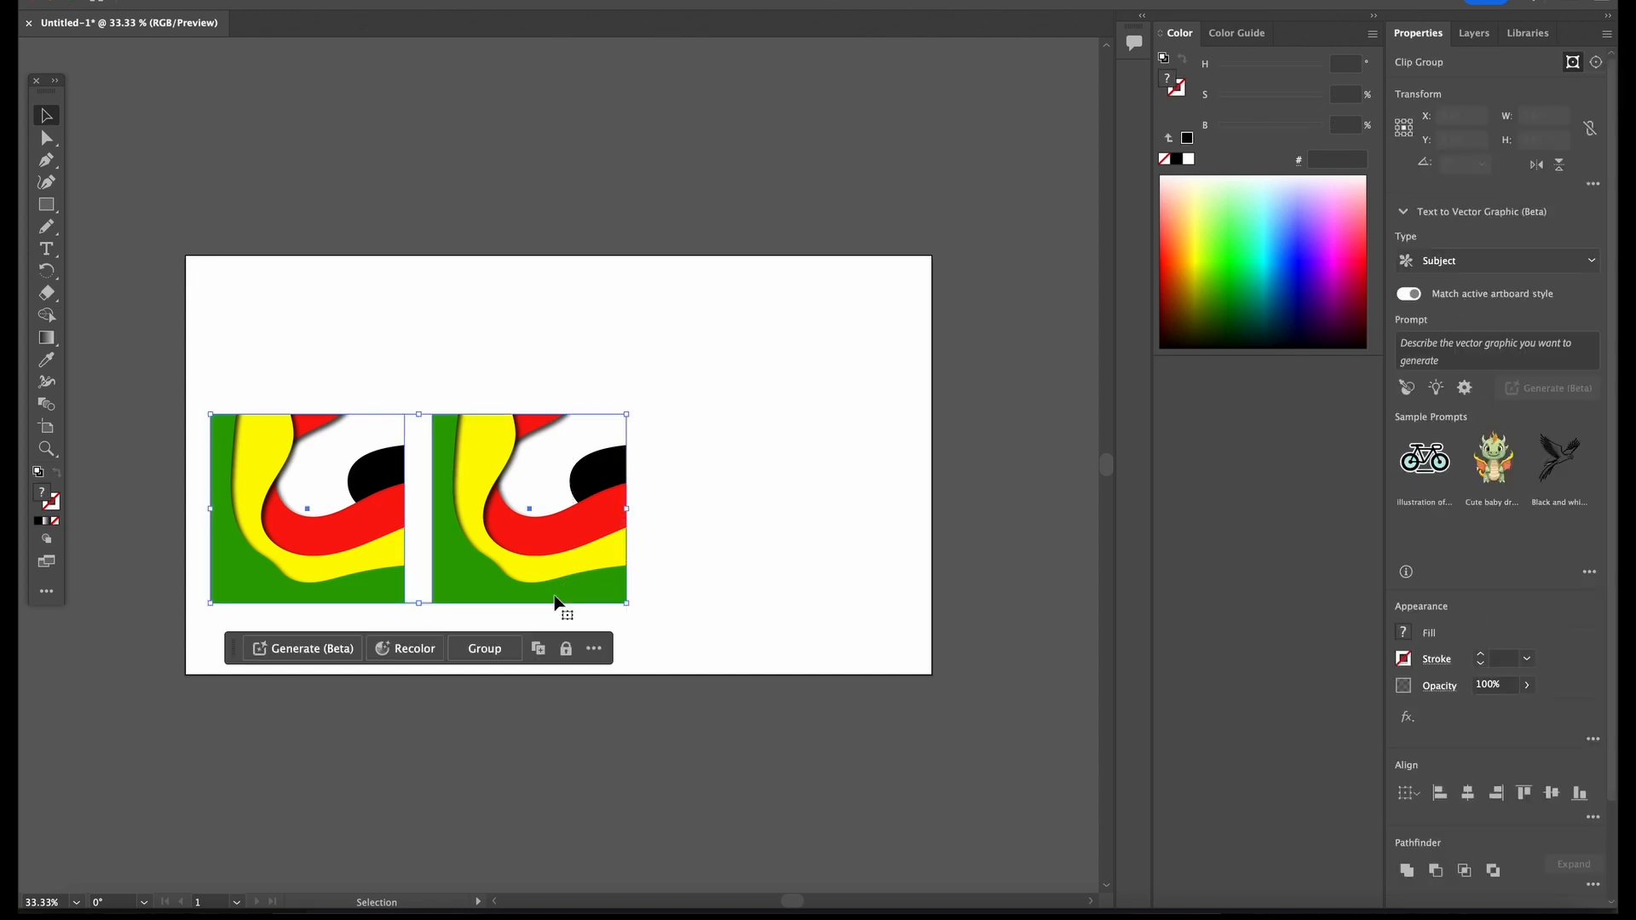
pyautogui.moveTo(370, 442); pyautogui.dragTo(370, 479)
pyautogui.click(406, 360)
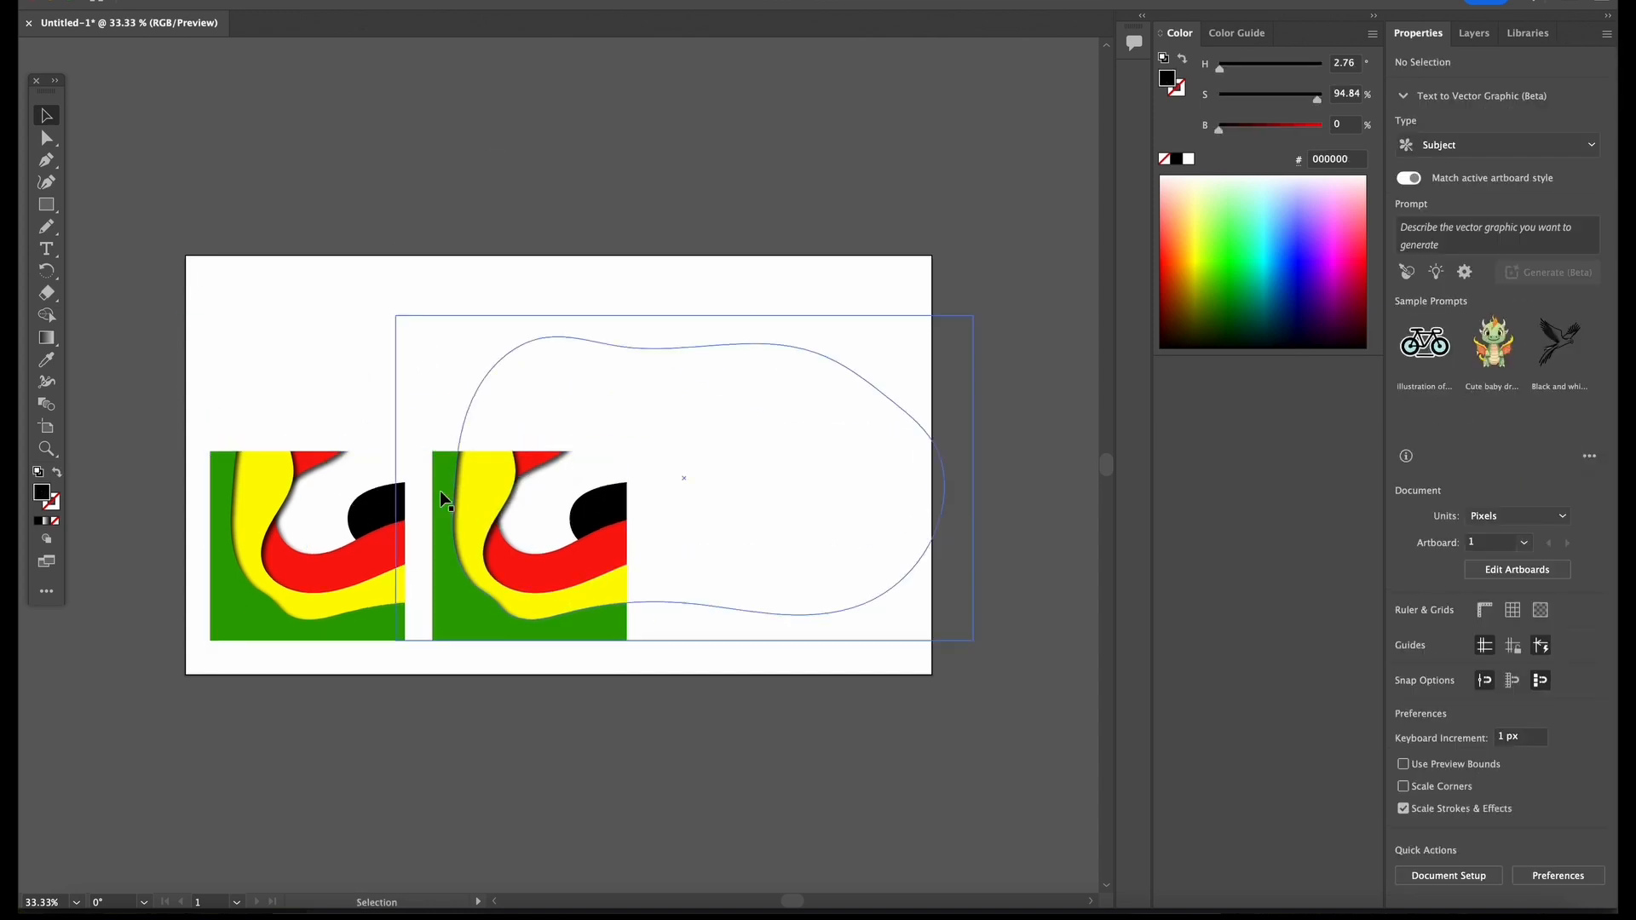
# Duplicate the second square as a third one to its right and space the three squares evenly across the artboard
pyautogui.moveTo(485, 629); pyautogui.dragTo(724, 637)
pyautogui.moveTo(694, 480); pyautogui.dragTo(719, 484)
pyautogui.click(504, 317)
pyautogui.moveTo(434, 465); pyautogui.dragTo(456, 468)
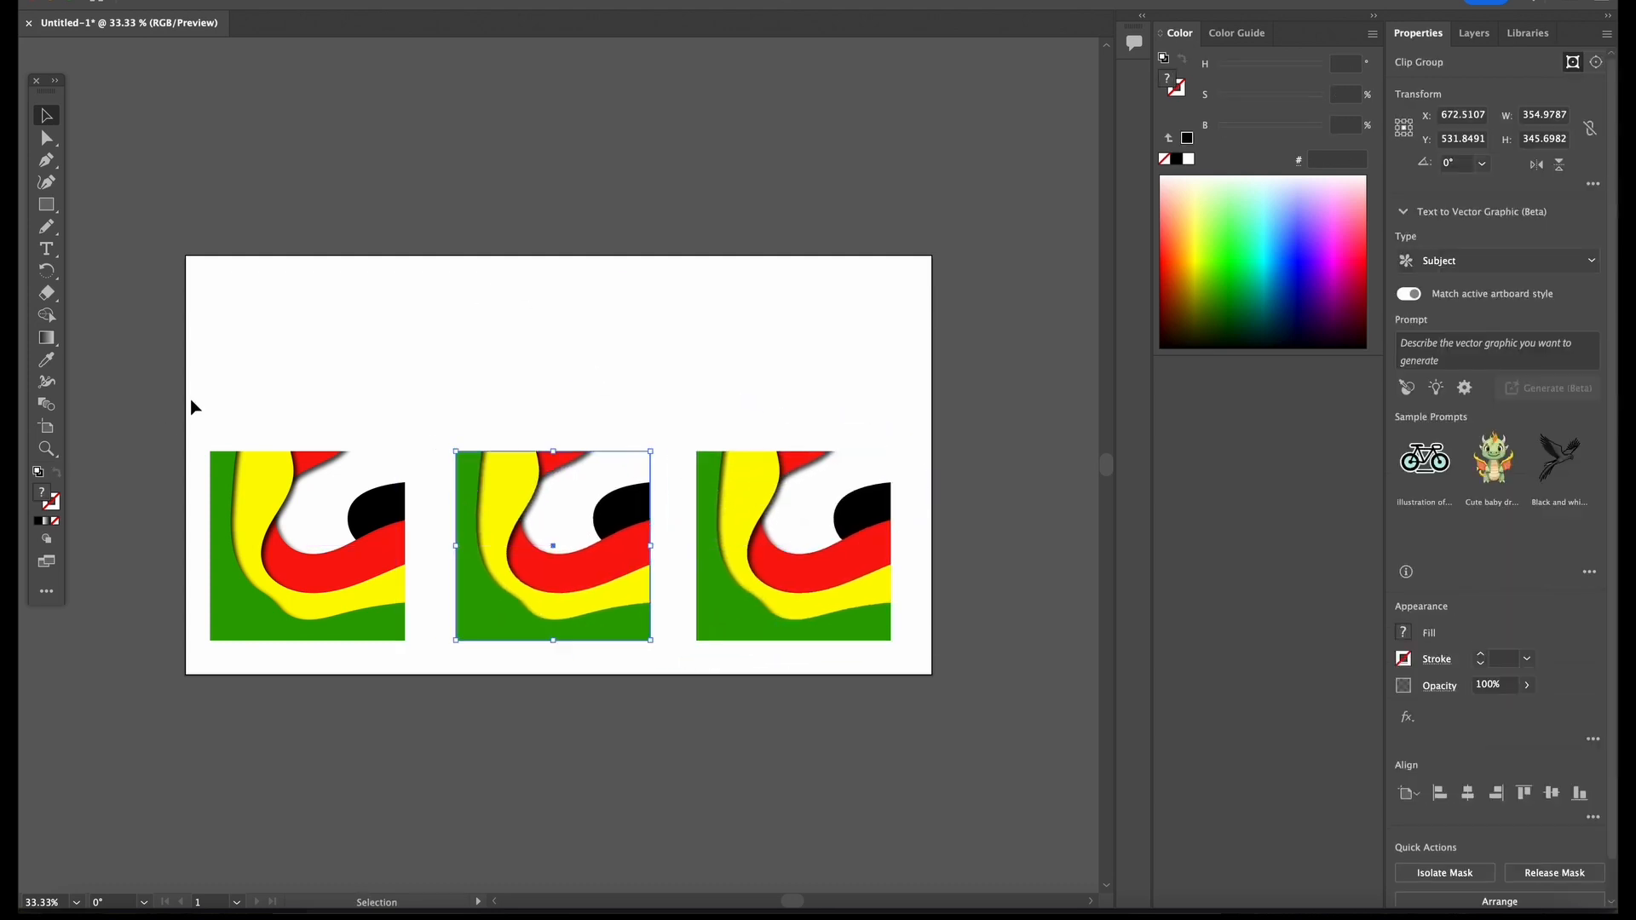
# Duplicate the row of three squares directly above itself to make a grid of six
pyautogui.moveTo(194, 407); pyautogui.dragTo(908, 673)
pyautogui.moveTo(467, 594); pyautogui.dragTo(464, 403)
pyautogui.click(927, 690)
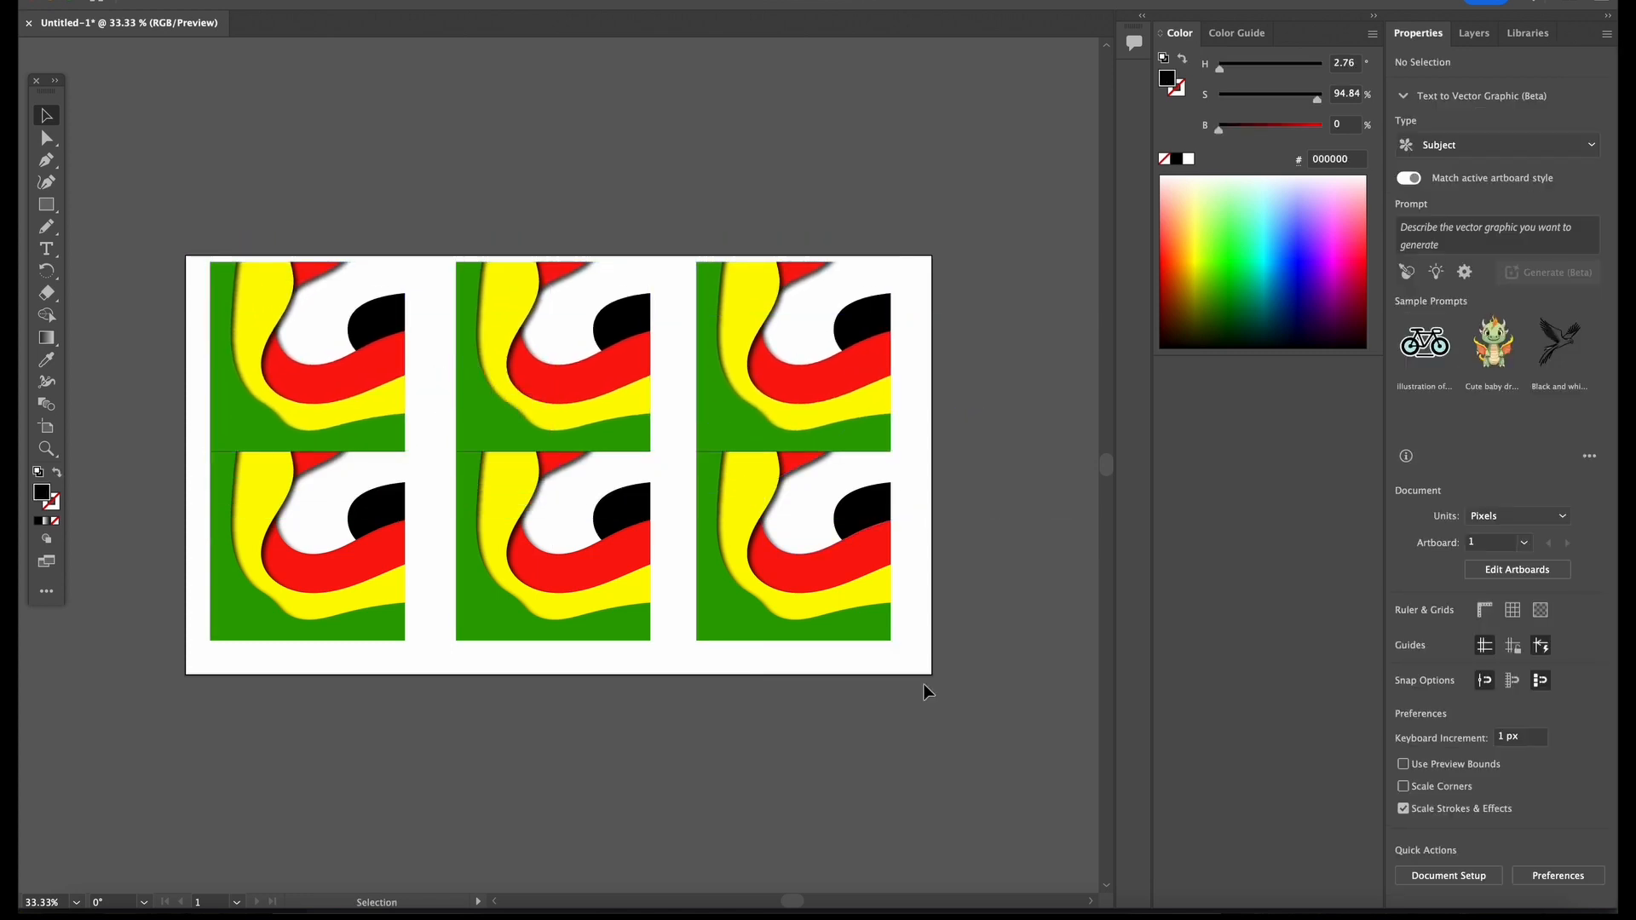
# Select the lower row of squares and shift it slightly down to leave a gap between the two rows
pyautogui.moveTo(927, 691); pyautogui.dragTo(313, 558)
pyautogui.click(395, 205)
pyautogui.moveTo(191, 497); pyautogui.dragTo(312, 538)
pyautogui.click(462, 750)
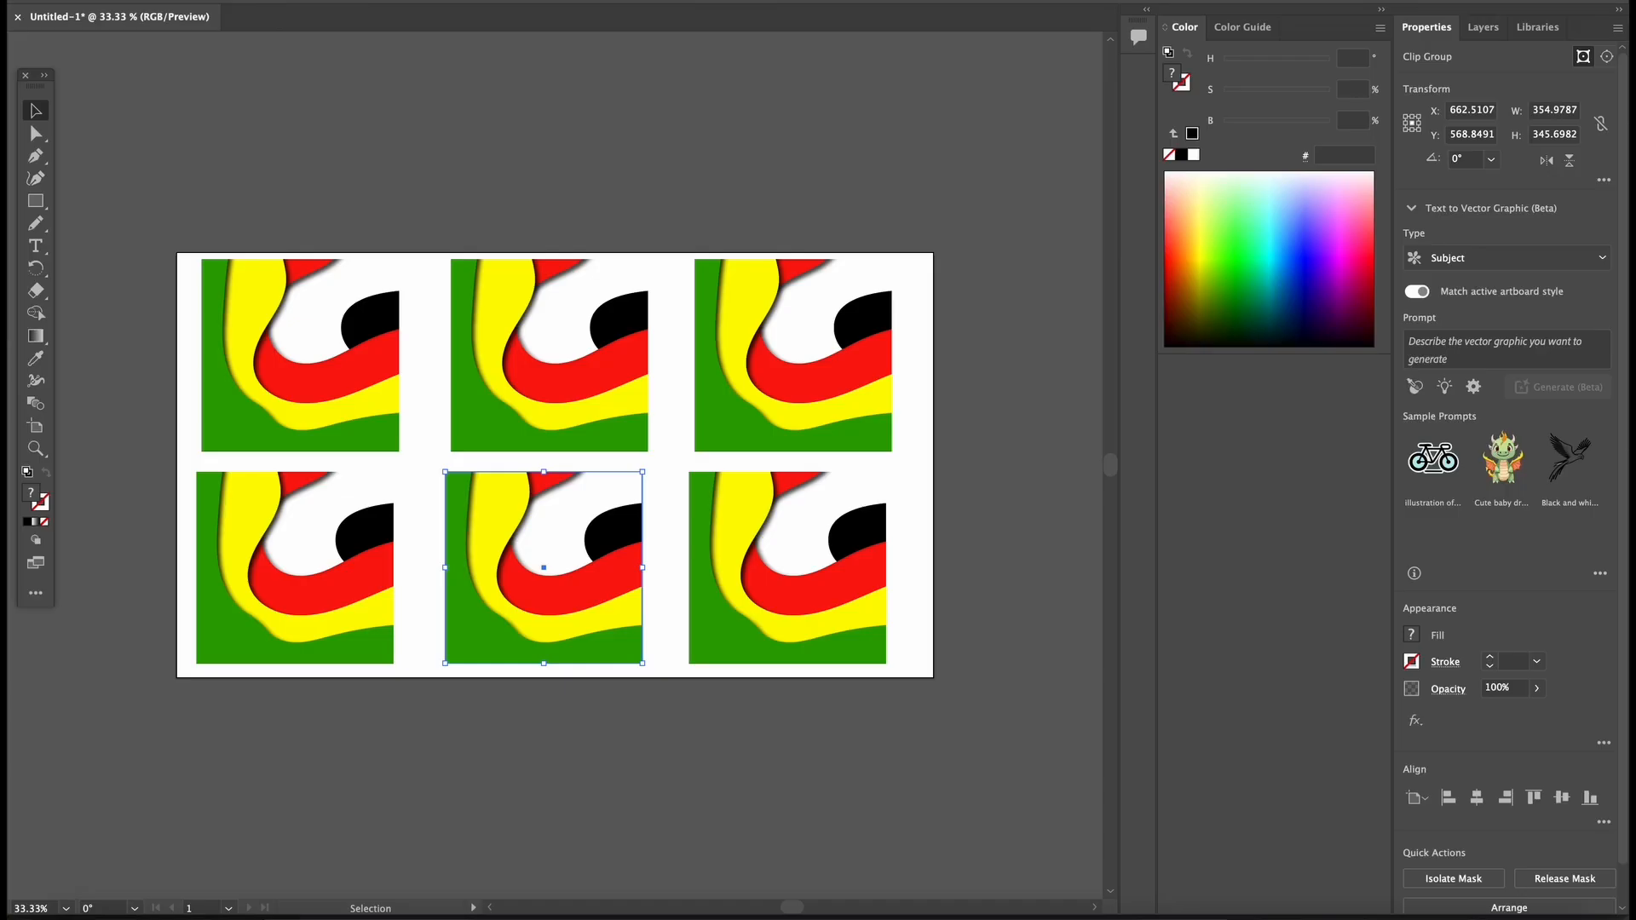
# Recolor the middle square of the lower row with Generative Recolor, using the prompt "summer day" and the first green variation
pyautogui.moveTo(401, 329)
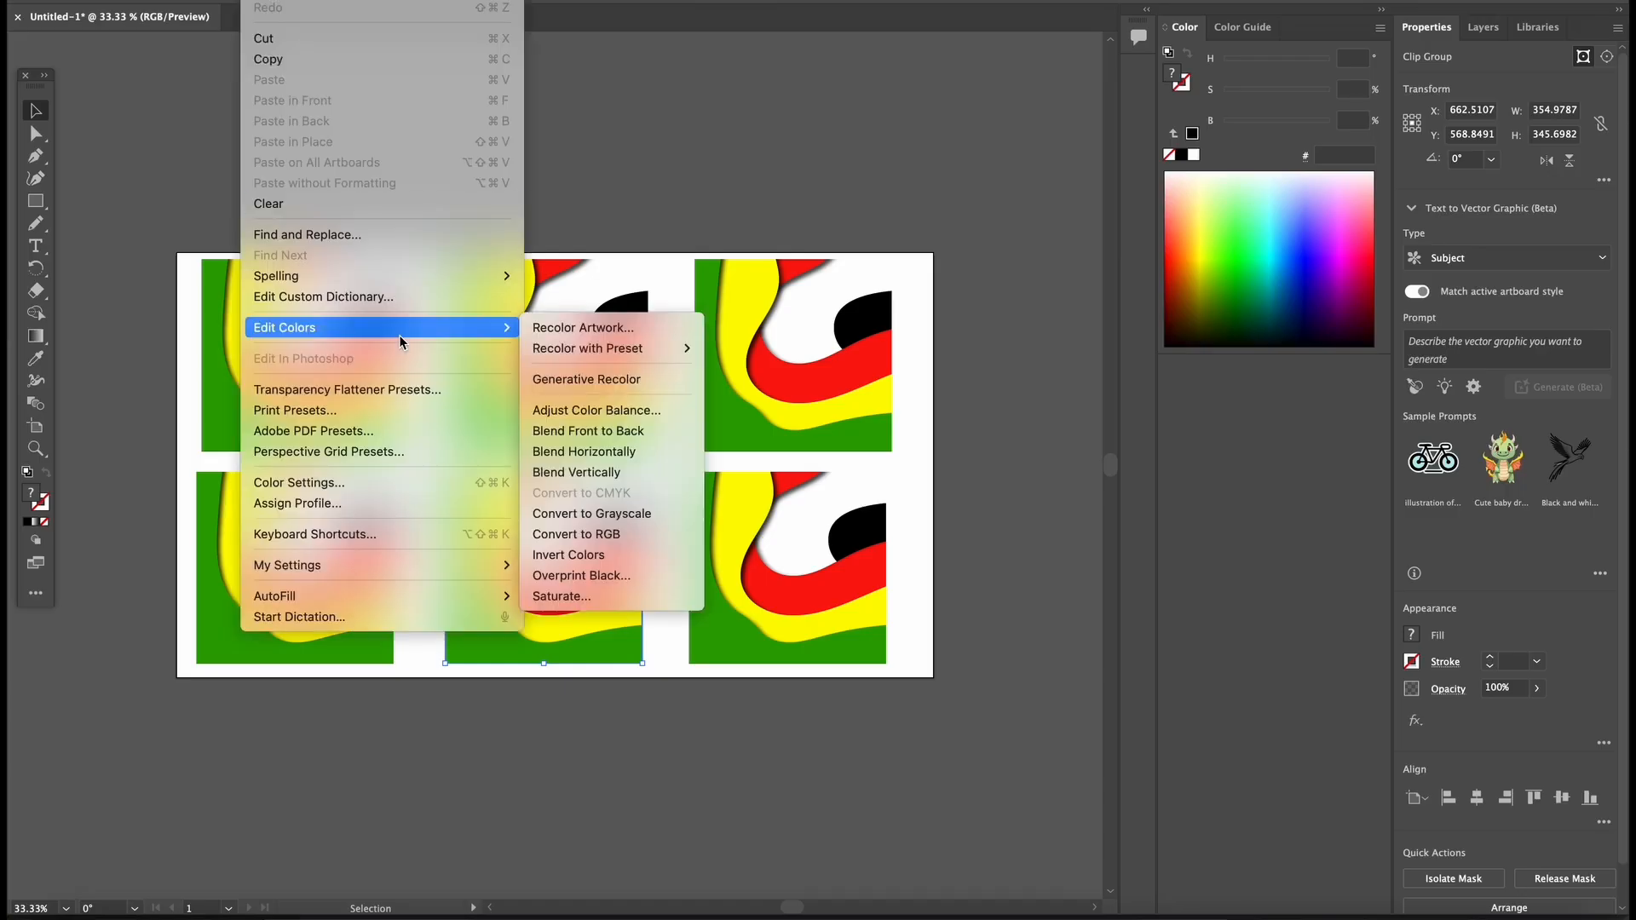
pyautogui.click(590, 329)
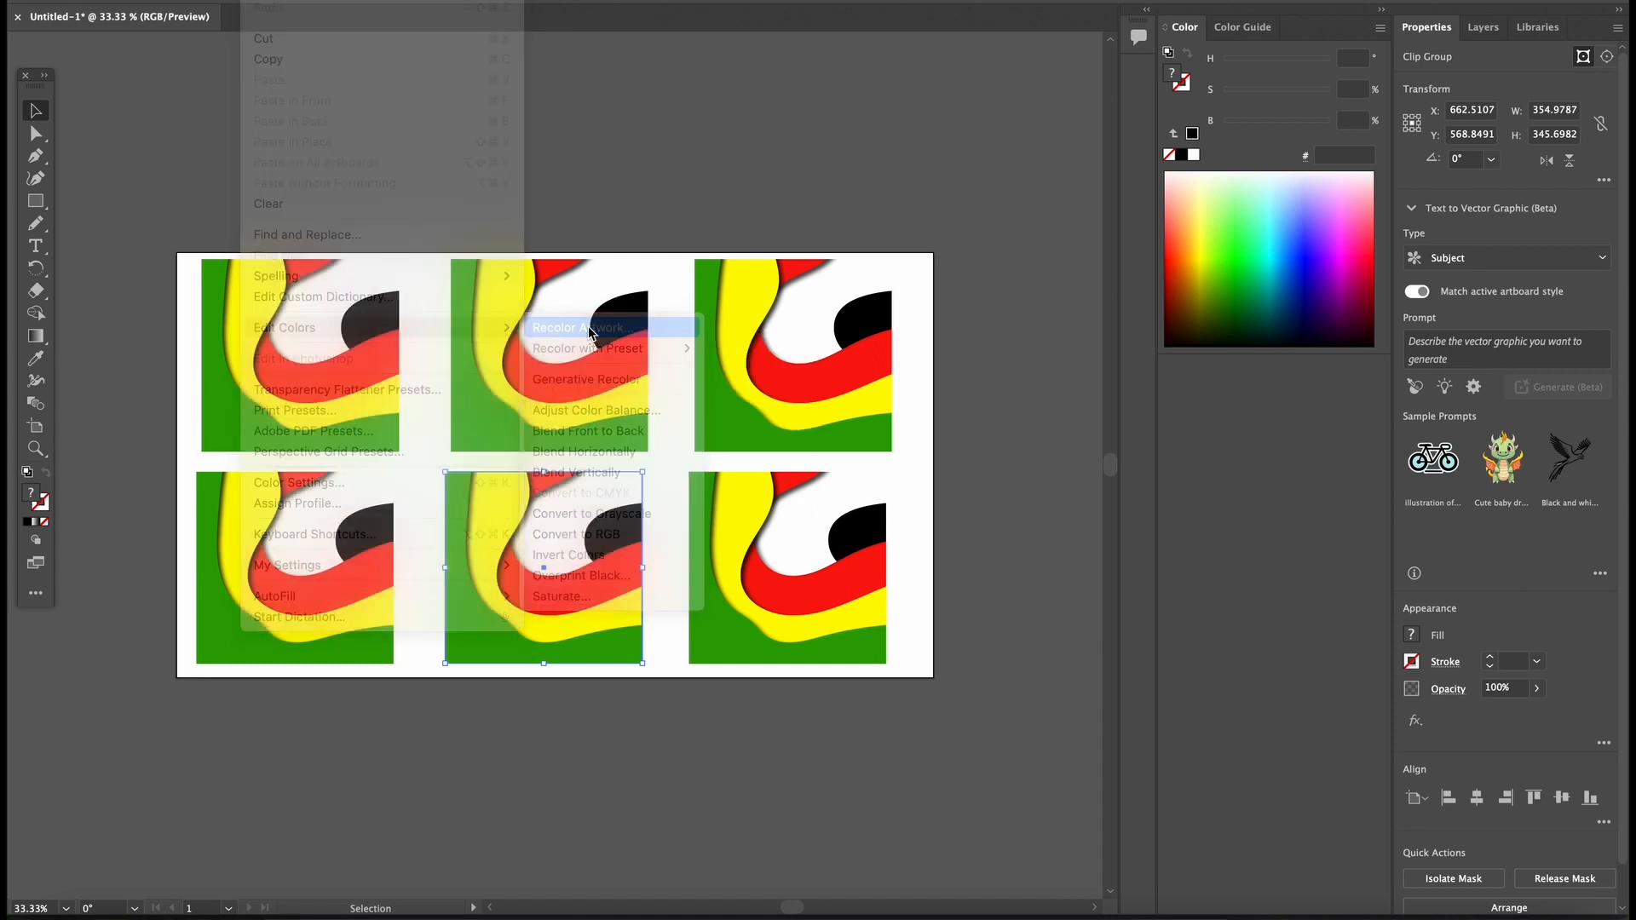
pyautogui.click(776, 205)
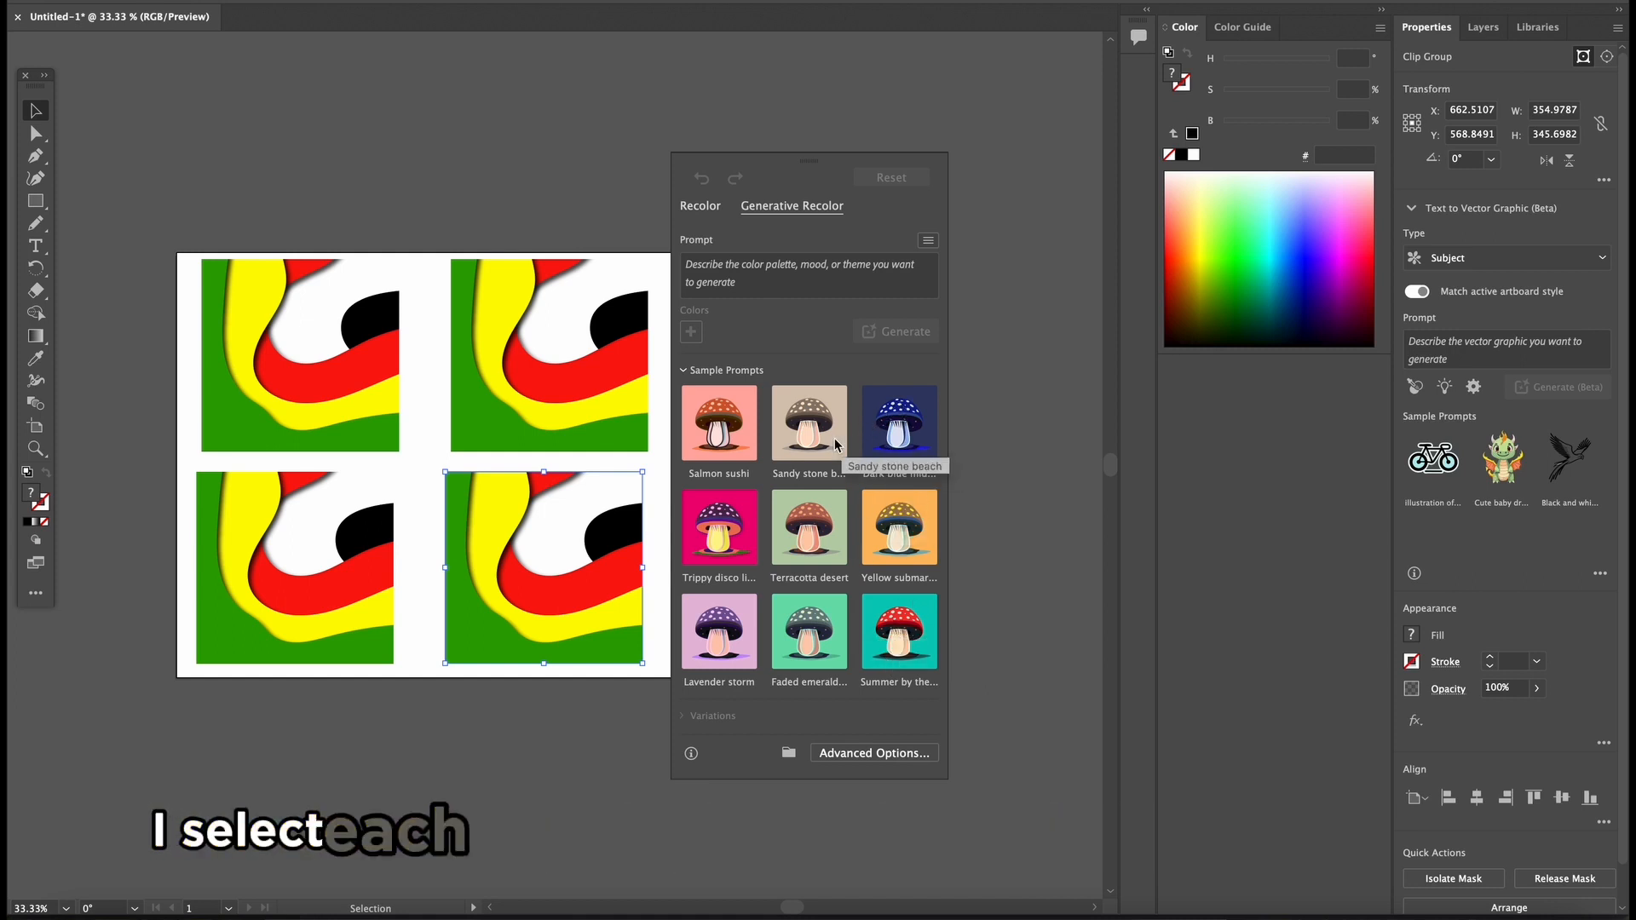
pyautogui.click(699, 272)
pyautogui.write('summer day')
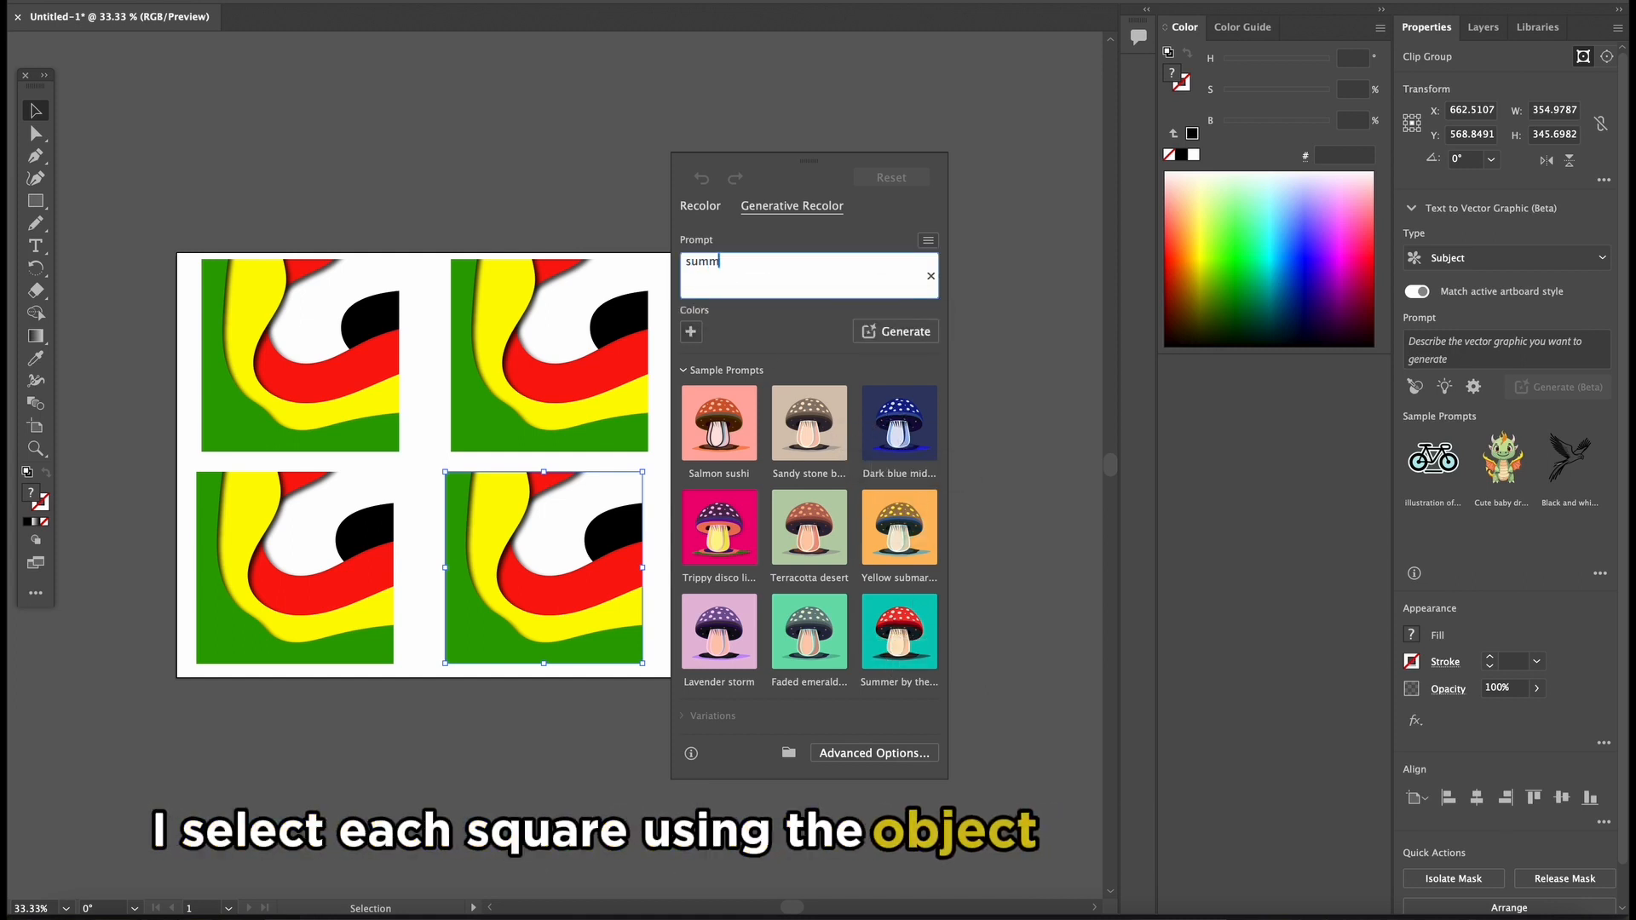
pyautogui.click(895, 331)
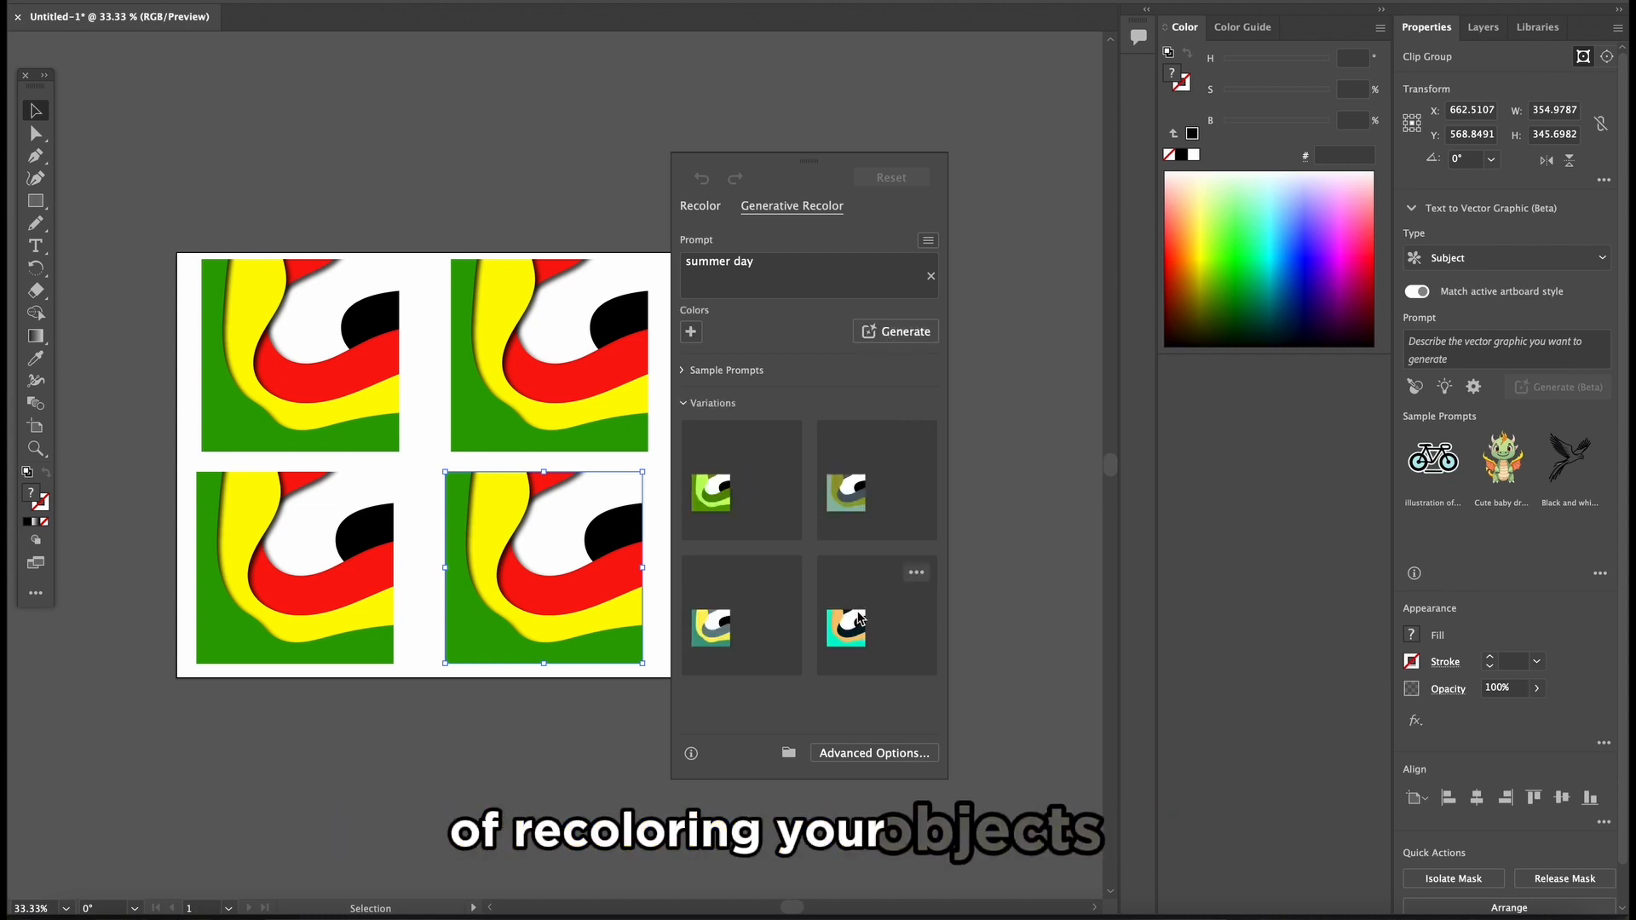
pyautogui.click(721, 509)
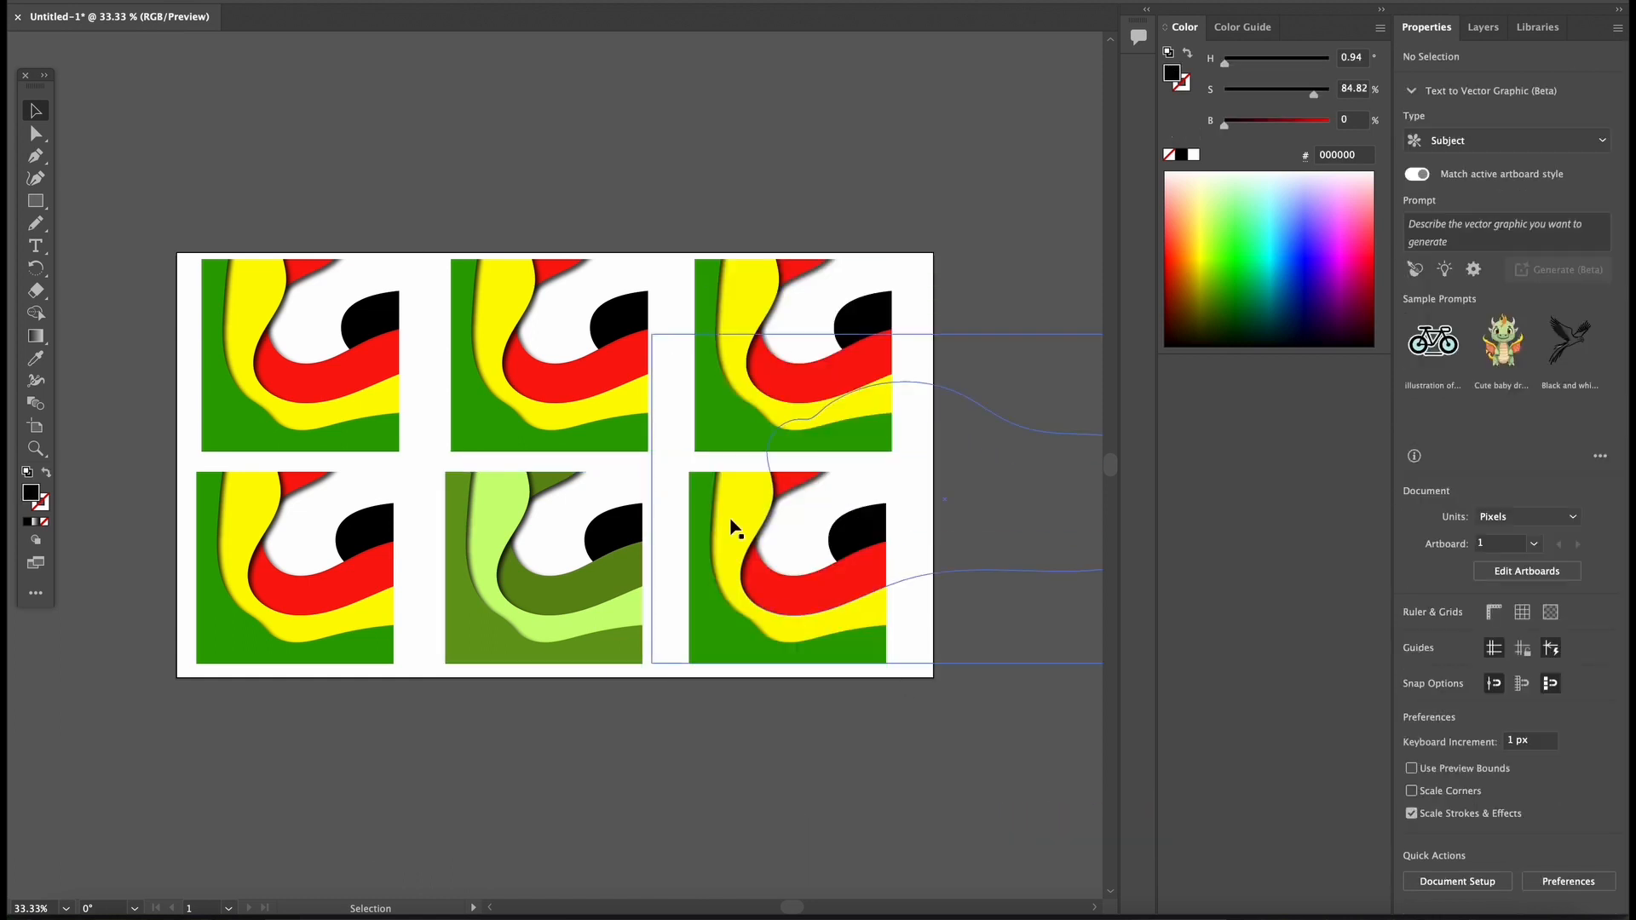
# Recolor the right square of the lower row with Generative Recolor, using the prompt "south african flag" and the second, purple-and-brown variation
pyautogui.click(883, 659)
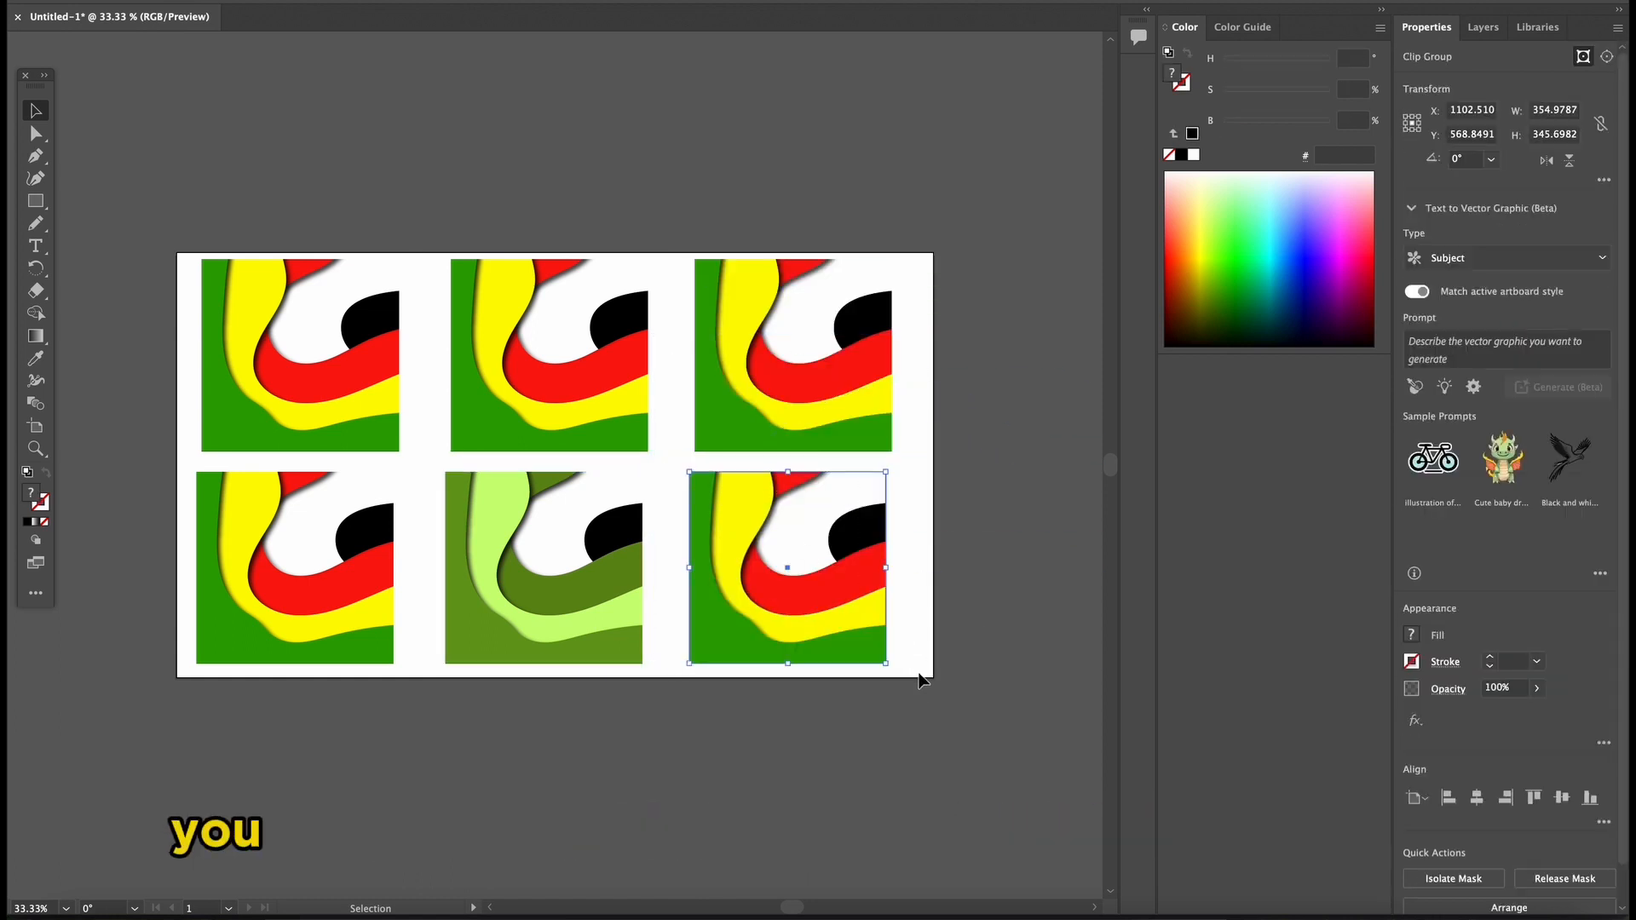
pyautogui.click(255, 2)
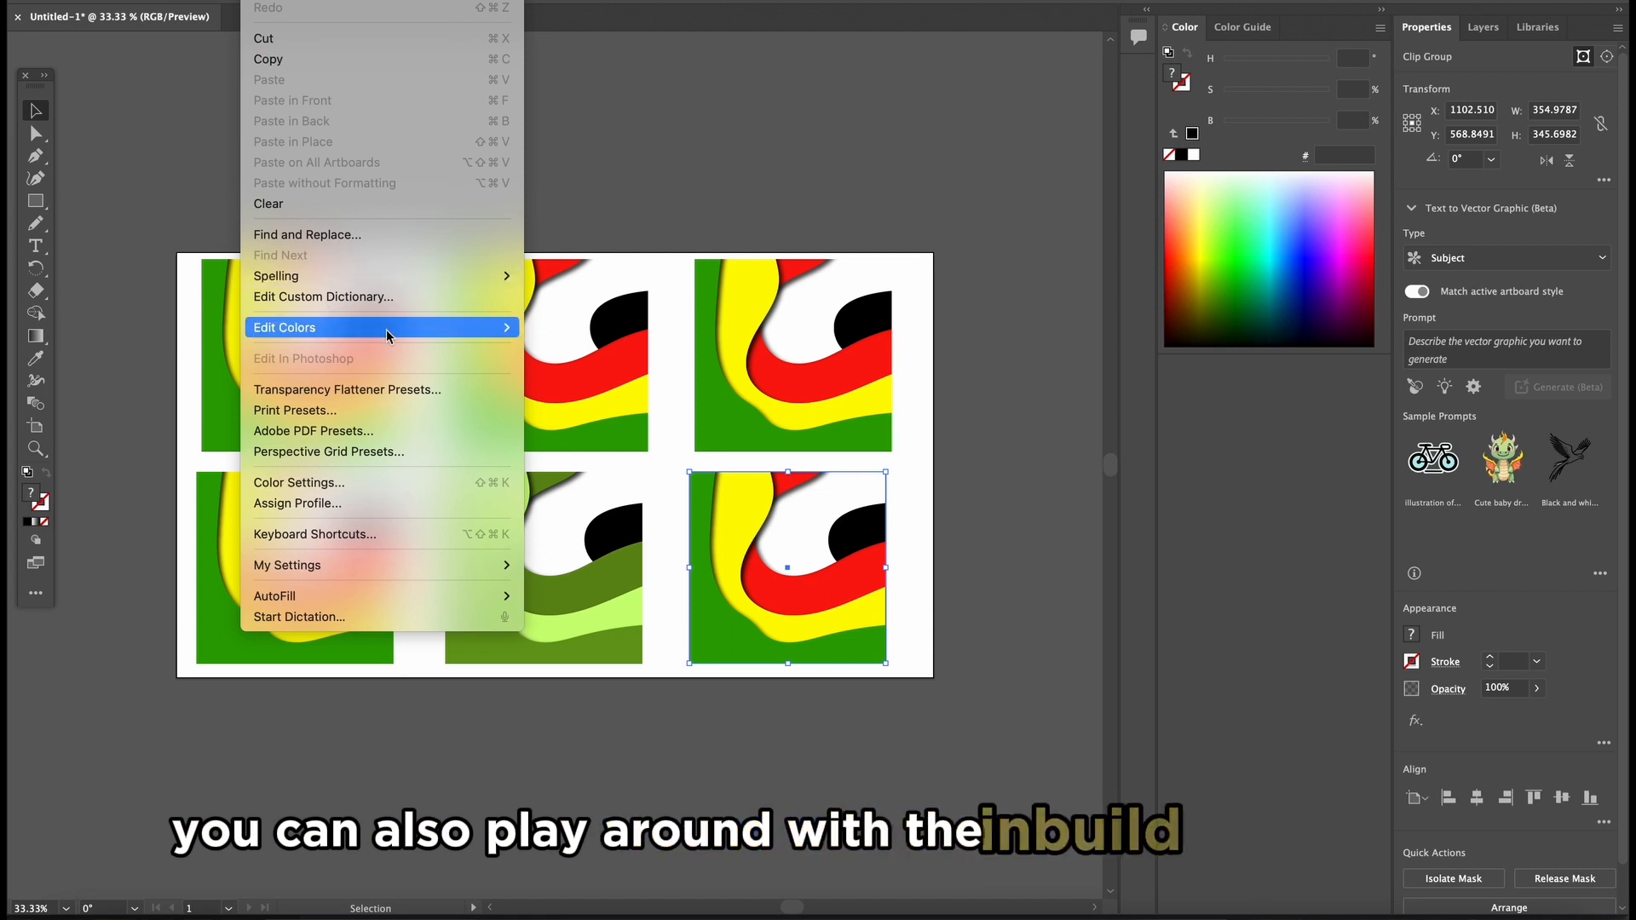
pyautogui.moveTo(387, 330)
pyautogui.click(586, 379)
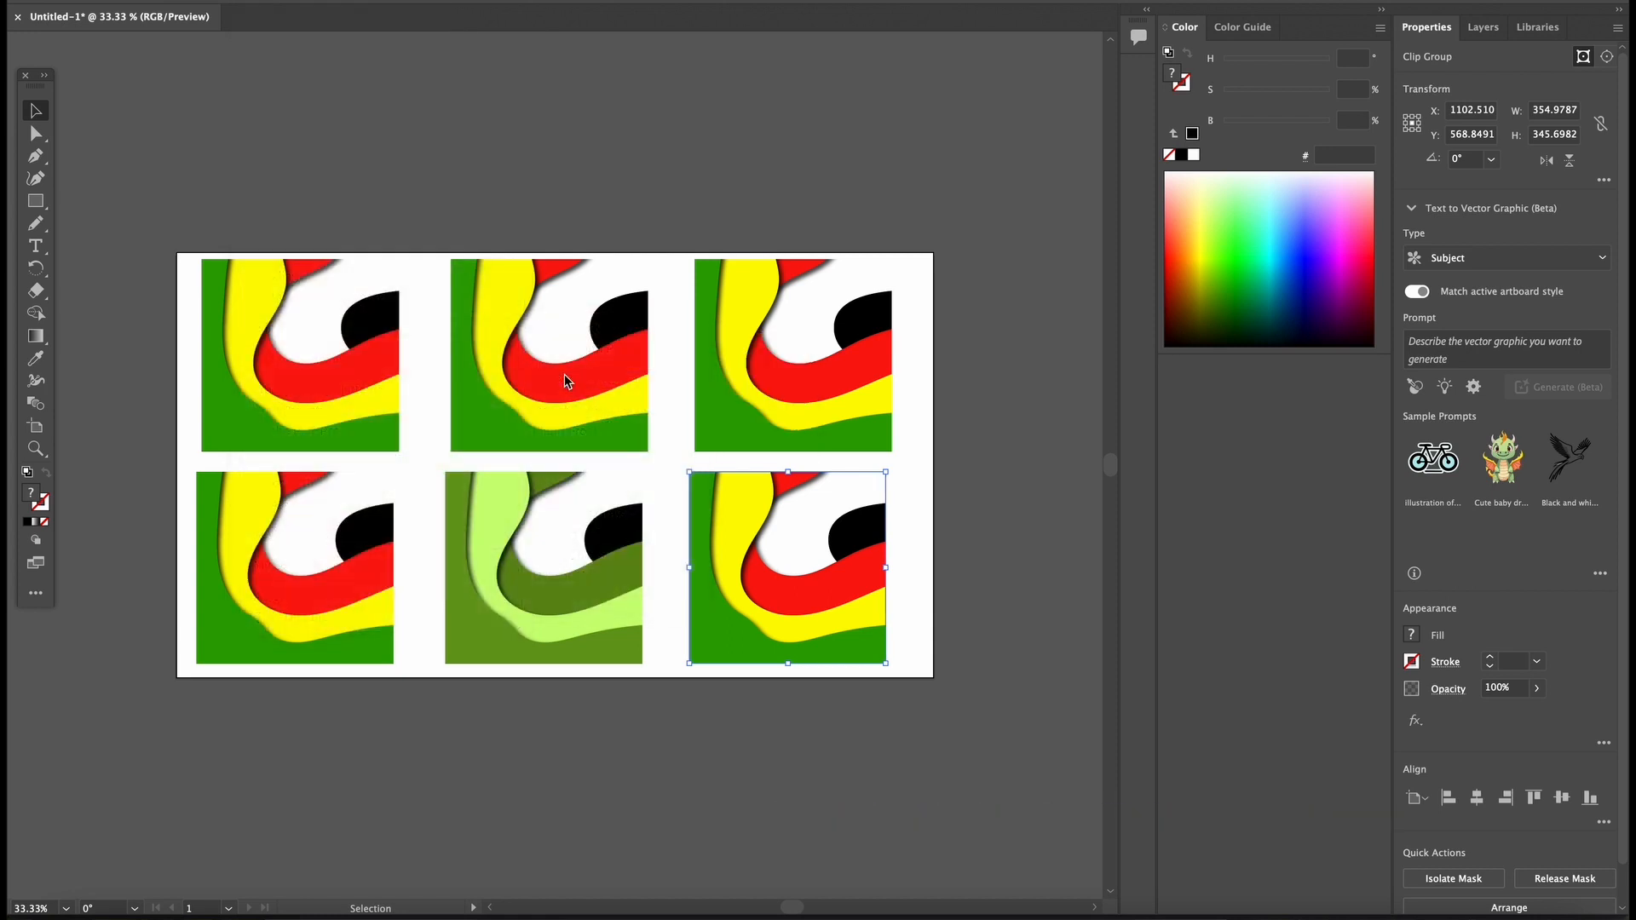
pyautogui.click(498, 260)
pyautogui.write('south african')
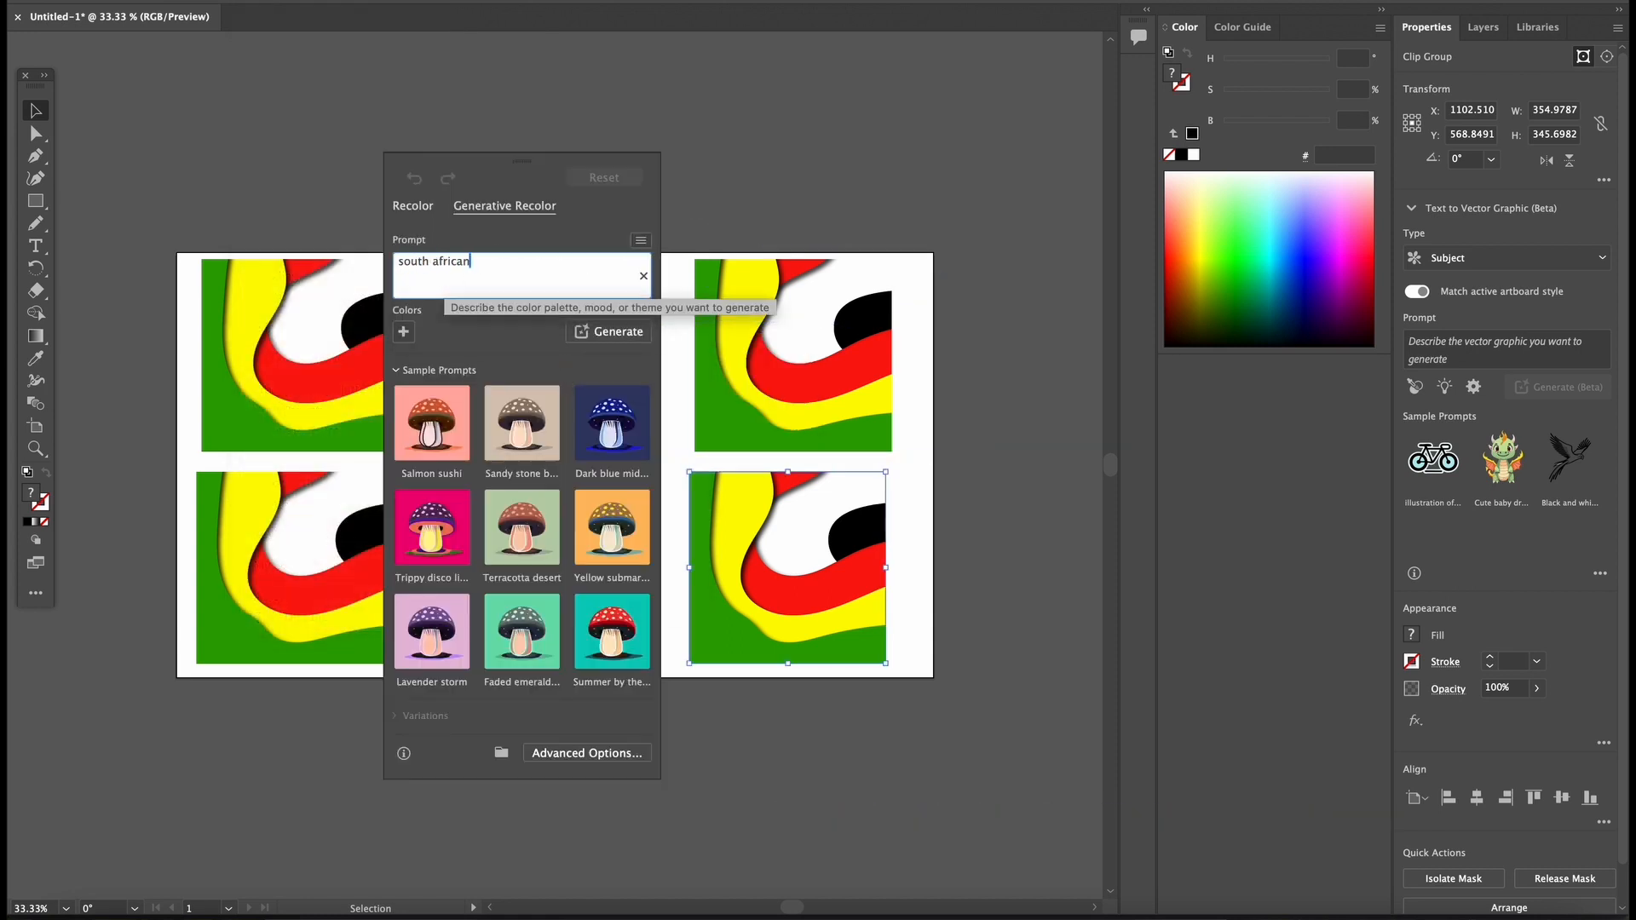
pyautogui.write(' flag')
pyautogui.press('Return')
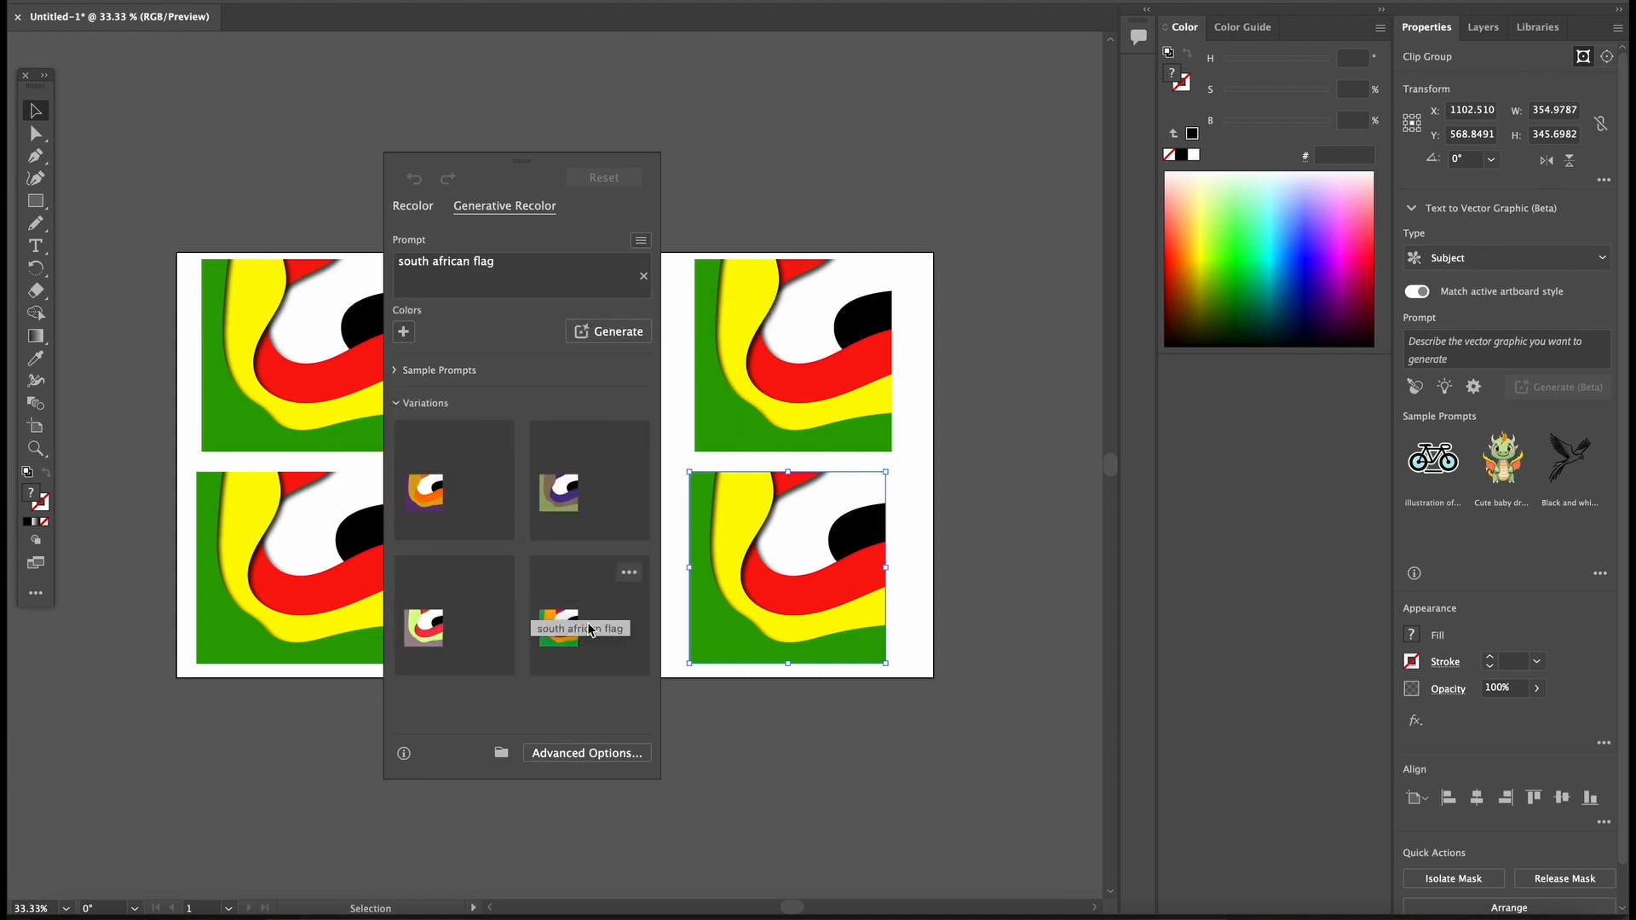
pyautogui.click(546, 510)
pyautogui.click(341, 196)
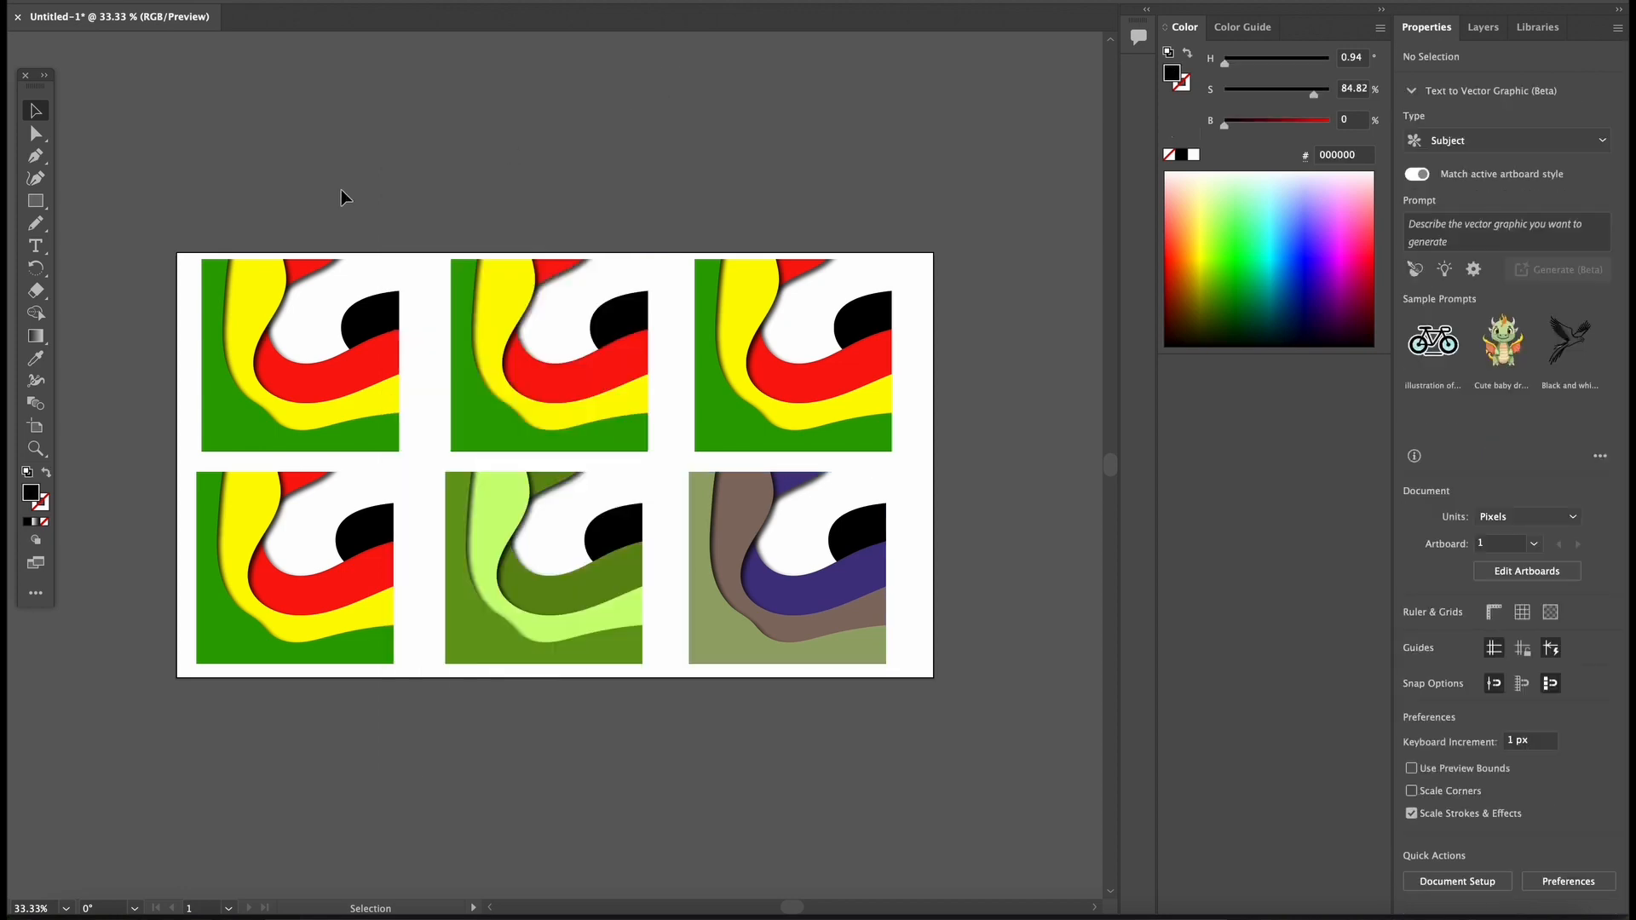
# Recolor the left square of the upper row with Generative Recolor, using the prompt "winter theme" and the second, blue-gray variation
pyautogui.click(228, 294)
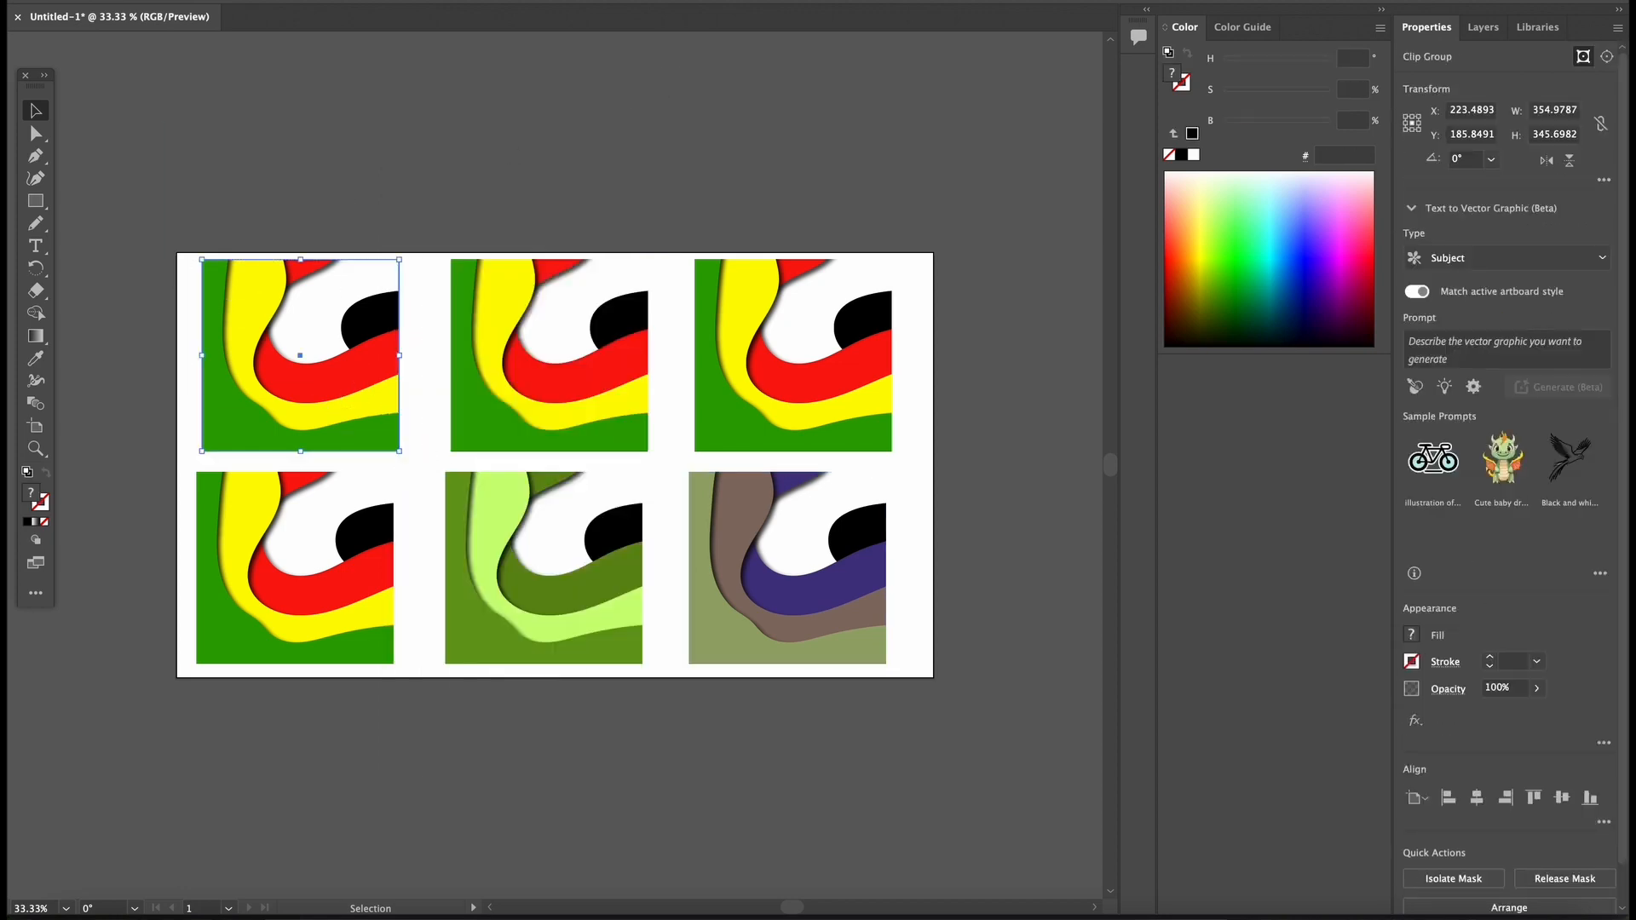
pyautogui.click(303, 2)
pyautogui.moveTo(260, 1)
pyautogui.moveTo(358, 328)
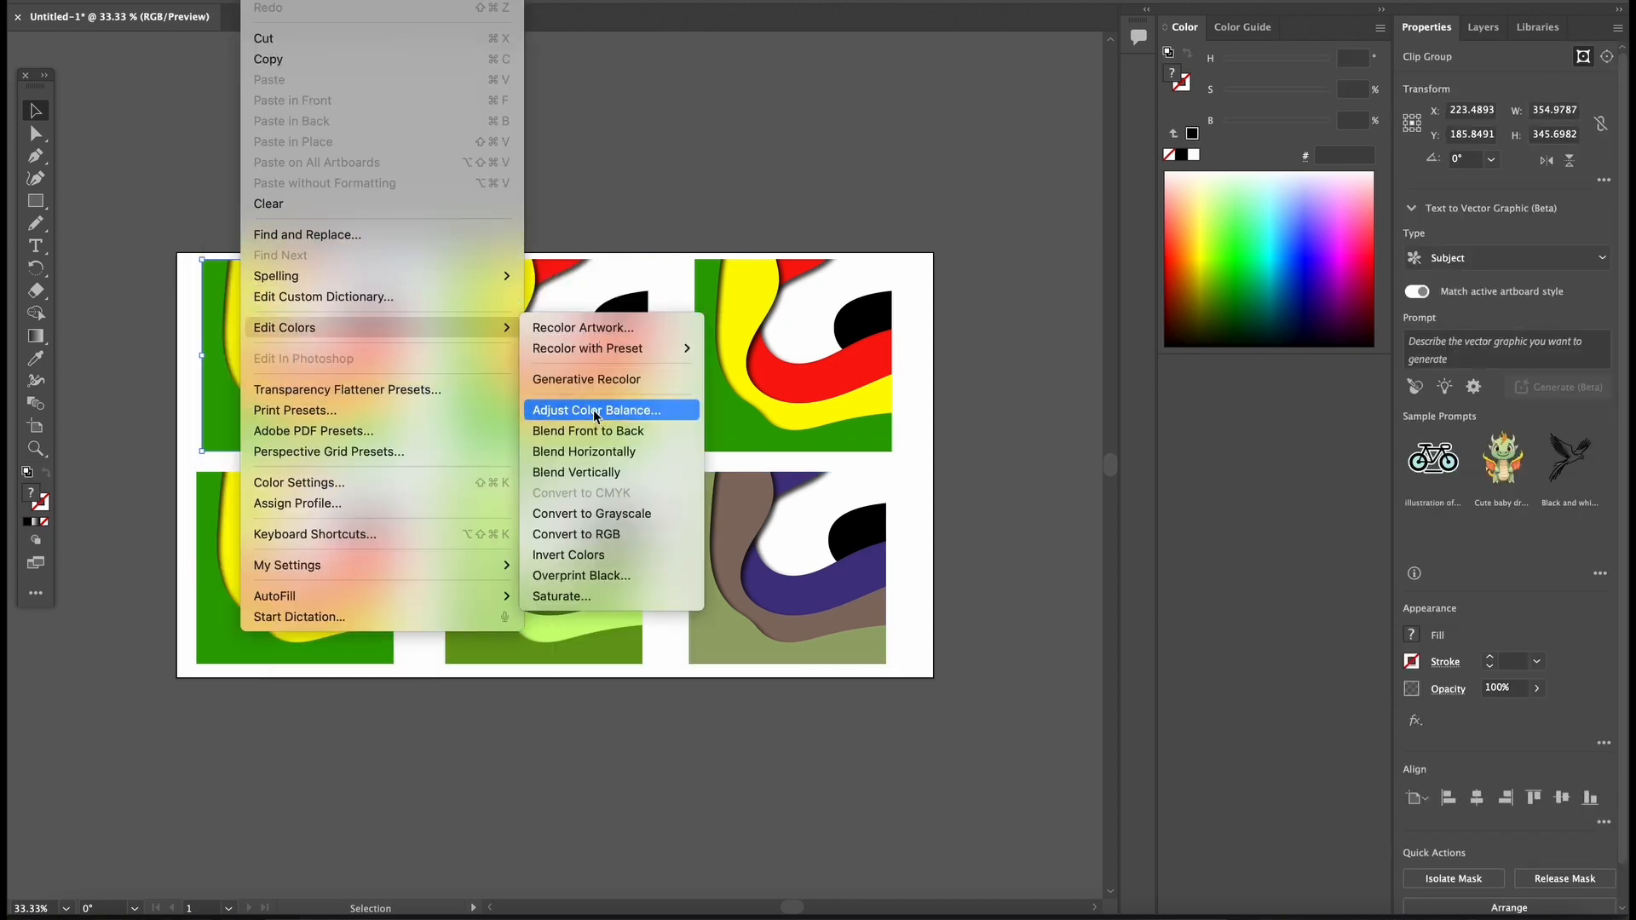
pyautogui.click(581, 328)
pyautogui.click(582, 209)
pyautogui.click(494, 274)
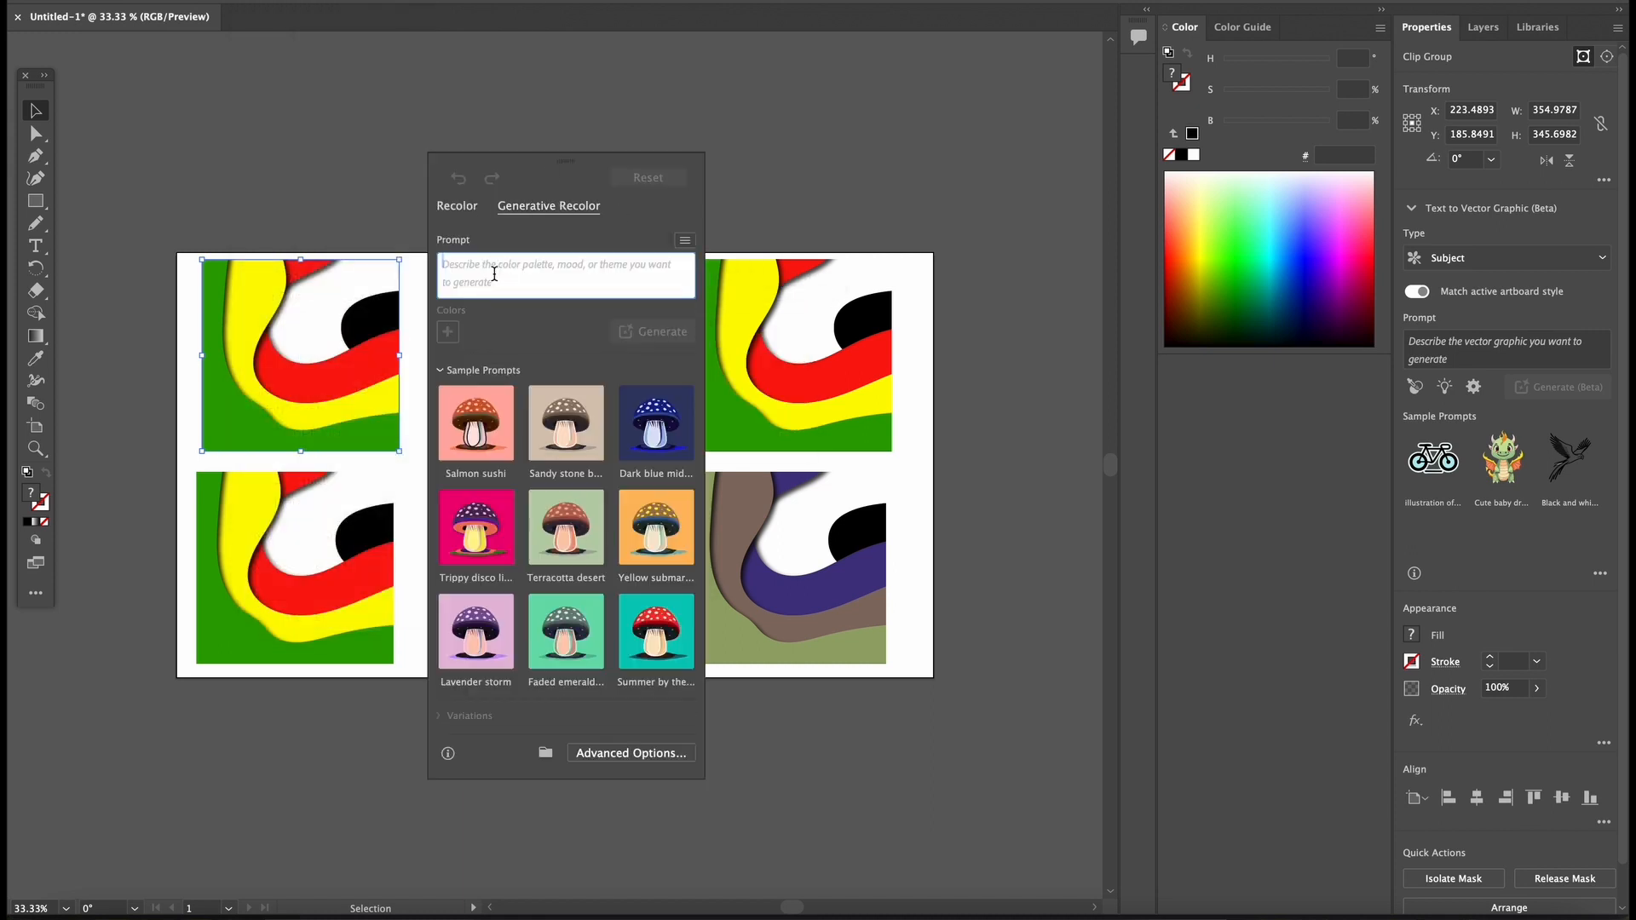
pyautogui.press('BackSpace')
pyautogui.press('BackSpace')
pyautogui.write('winter theme')
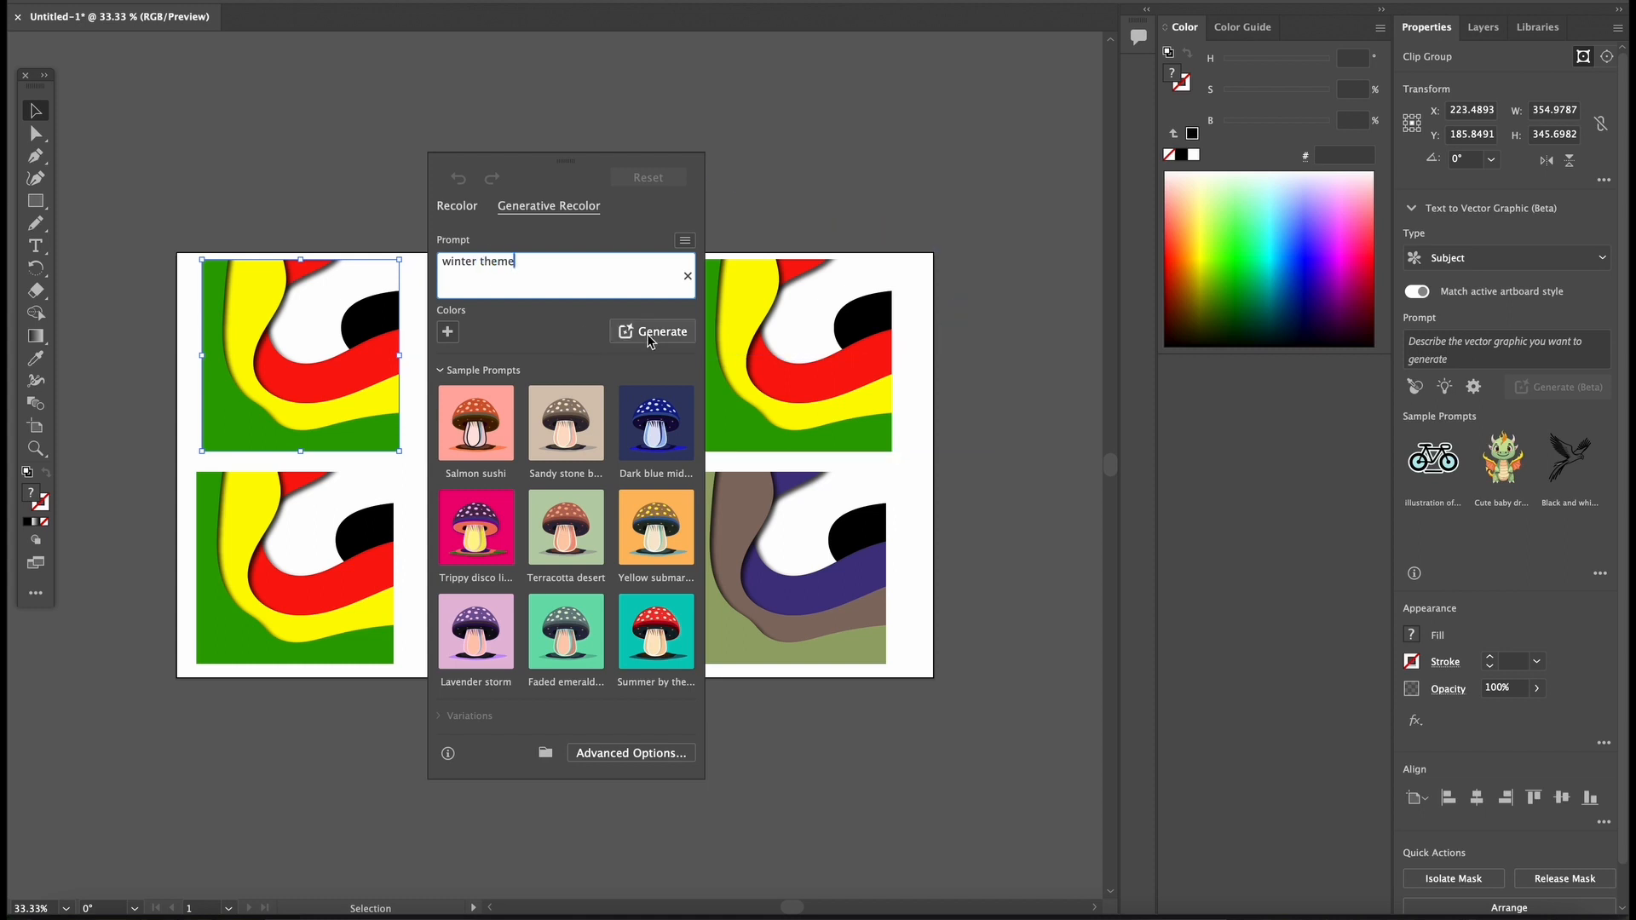
pyautogui.click(649, 332)
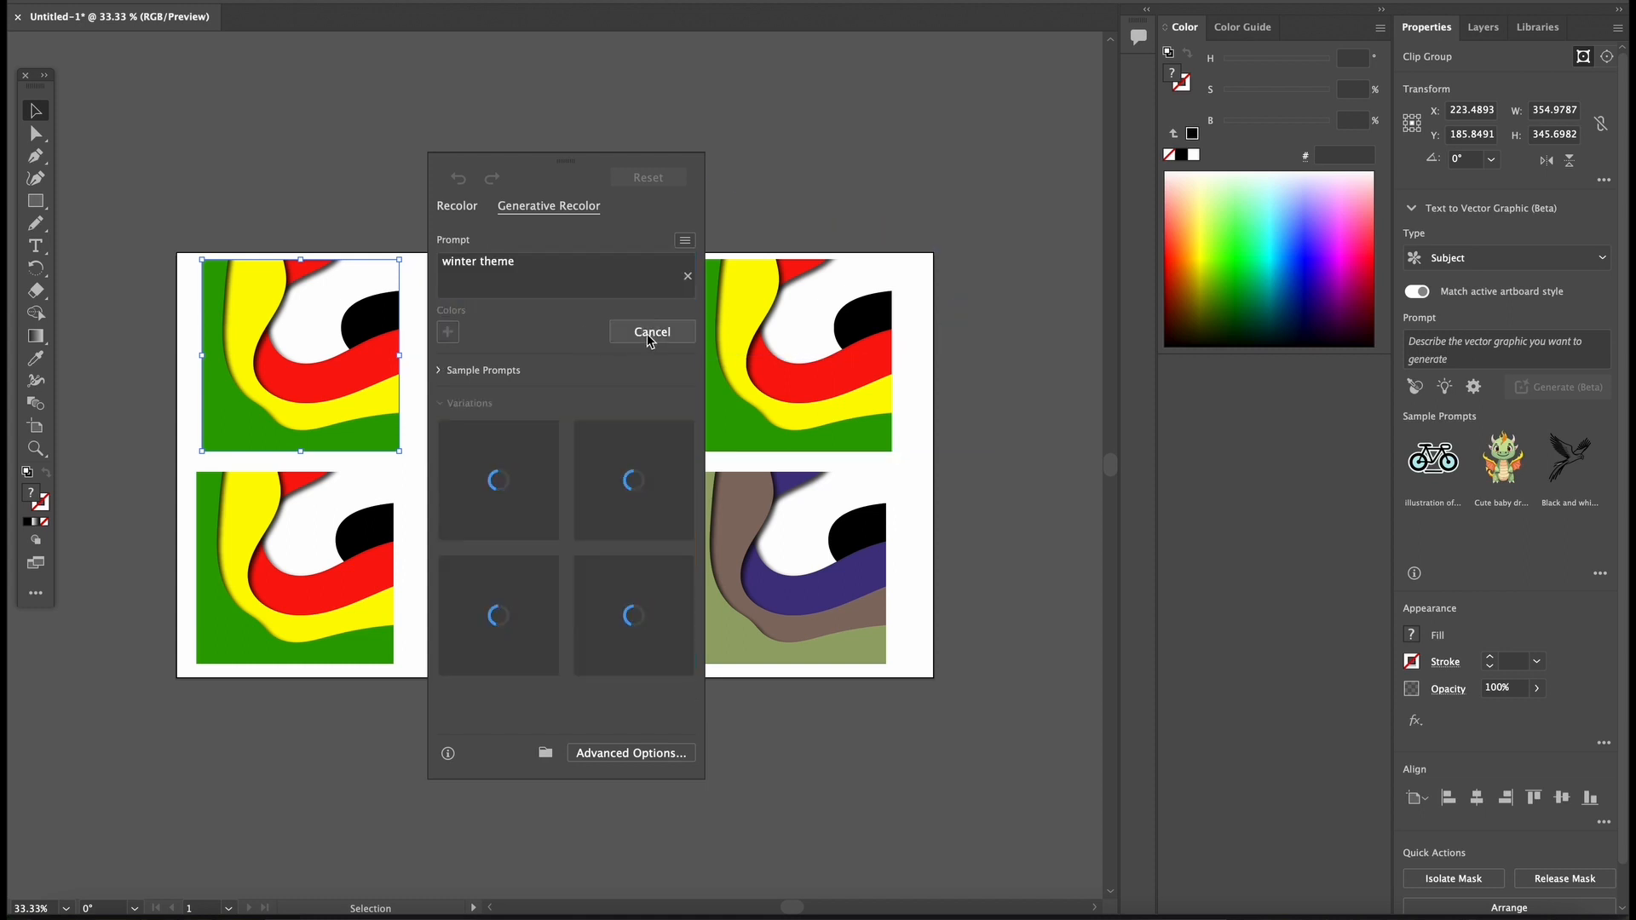
pyautogui.click(614, 508)
pyautogui.click(436, 239)
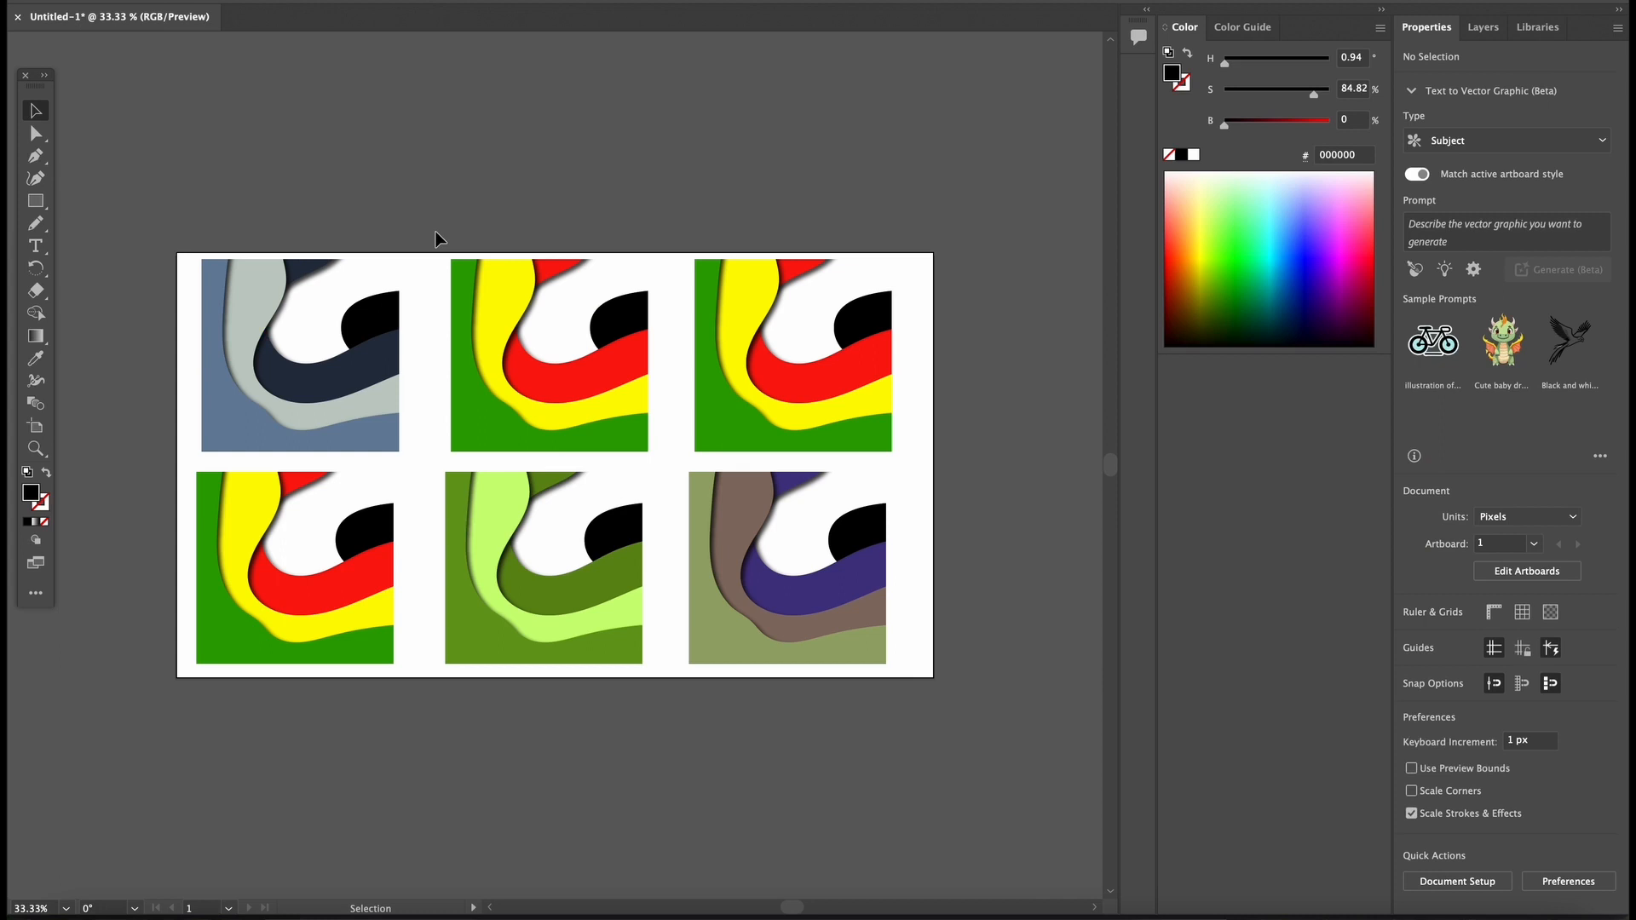
# Recolor the middle square of the upper row with Generative Recolor, using the prompt "neon theme" and the fourth, dark magenta variation
pyautogui.click(671, 459)
pyautogui.click(260, 2)
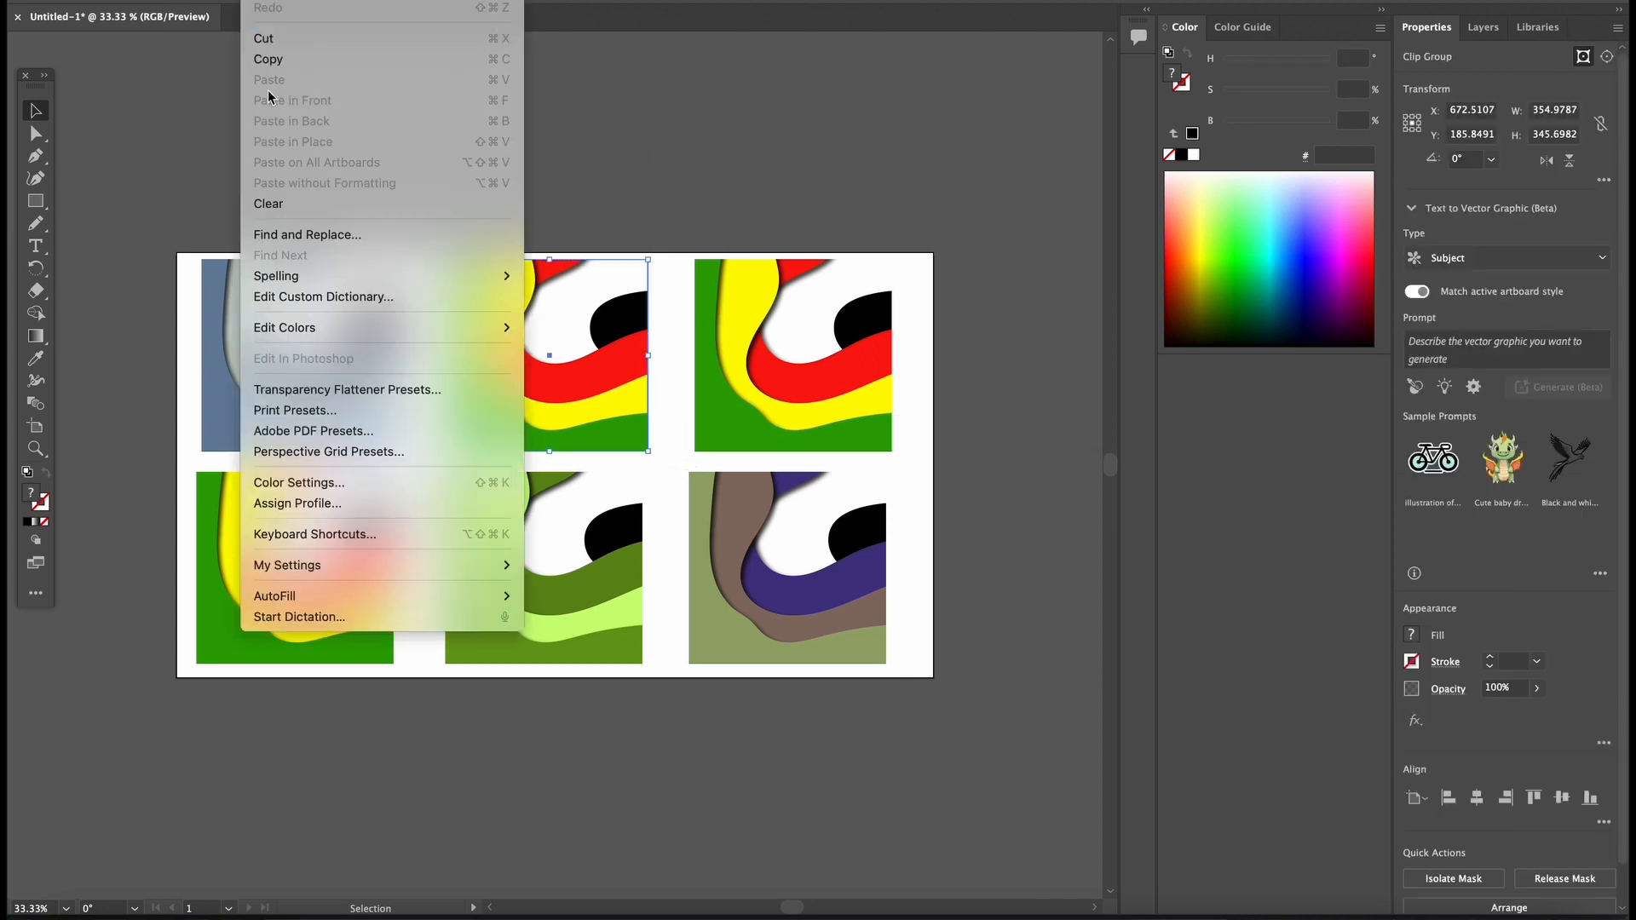
pyautogui.moveTo(499, 329)
pyautogui.click(587, 328)
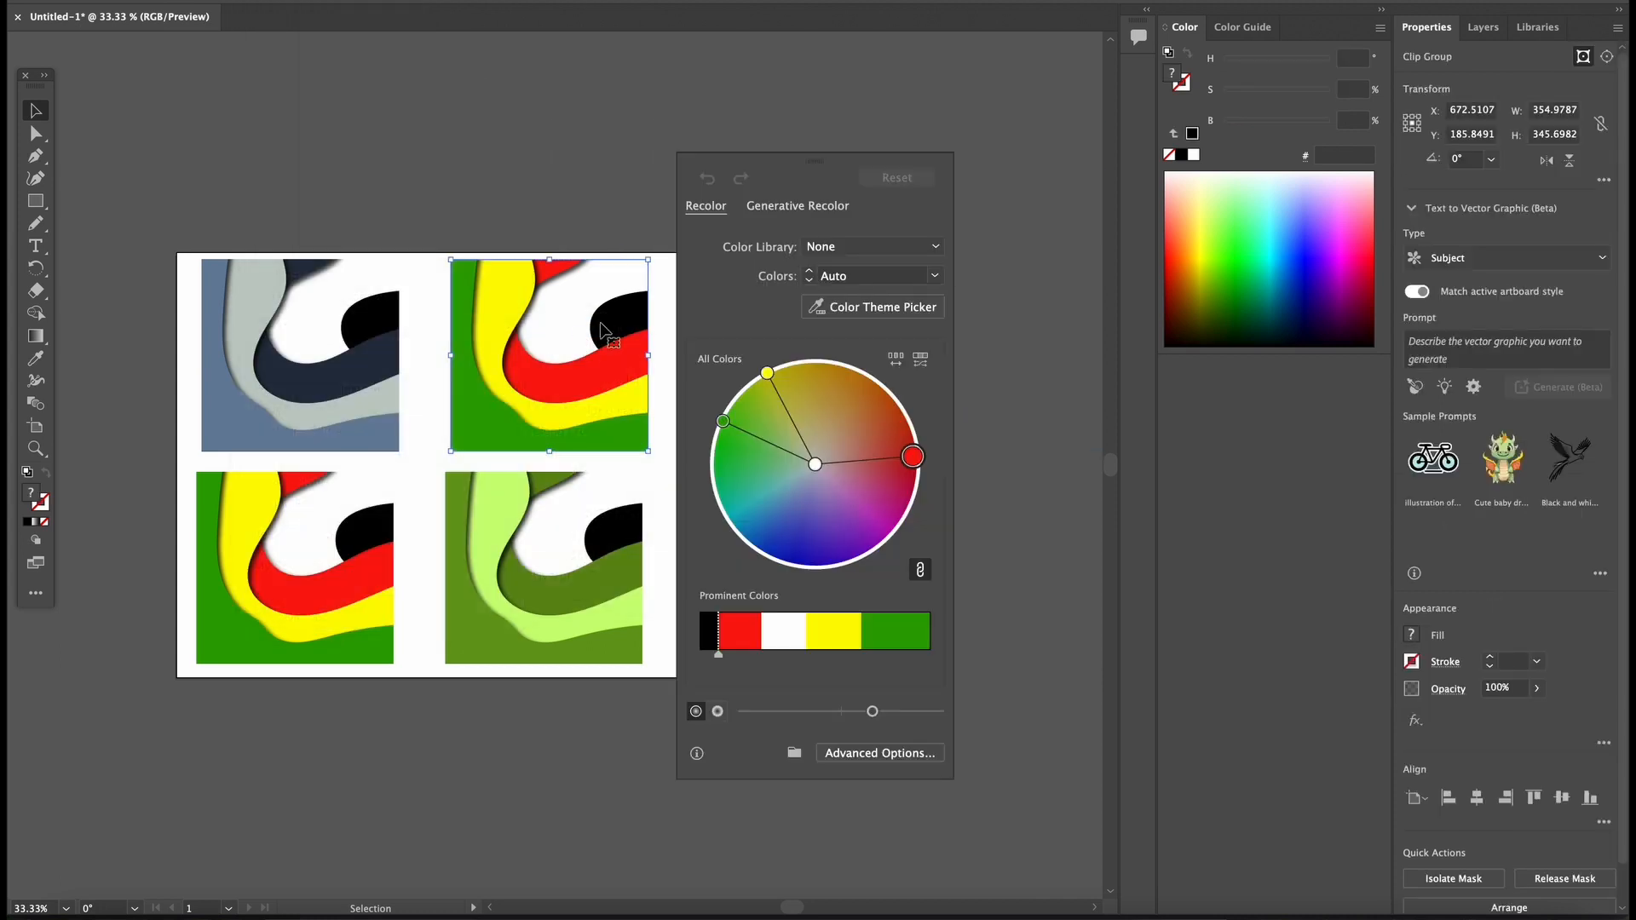
pyautogui.click(797, 205)
pyautogui.click(754, 285)
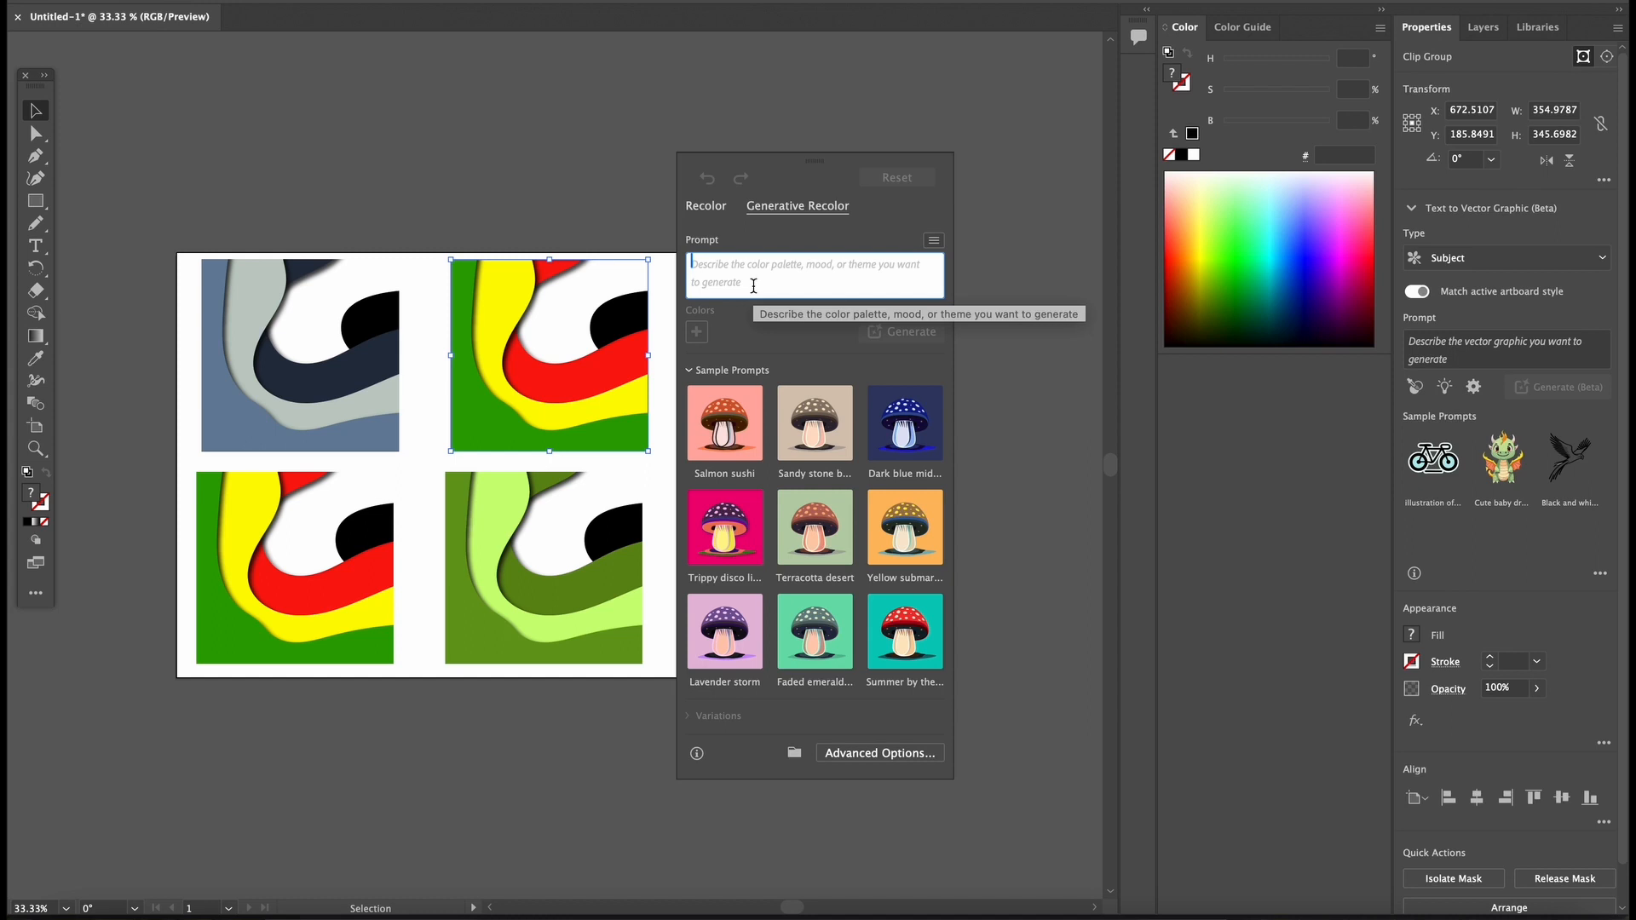
pyautogui.write('neon theme')
pyautogui.click(895, 338)
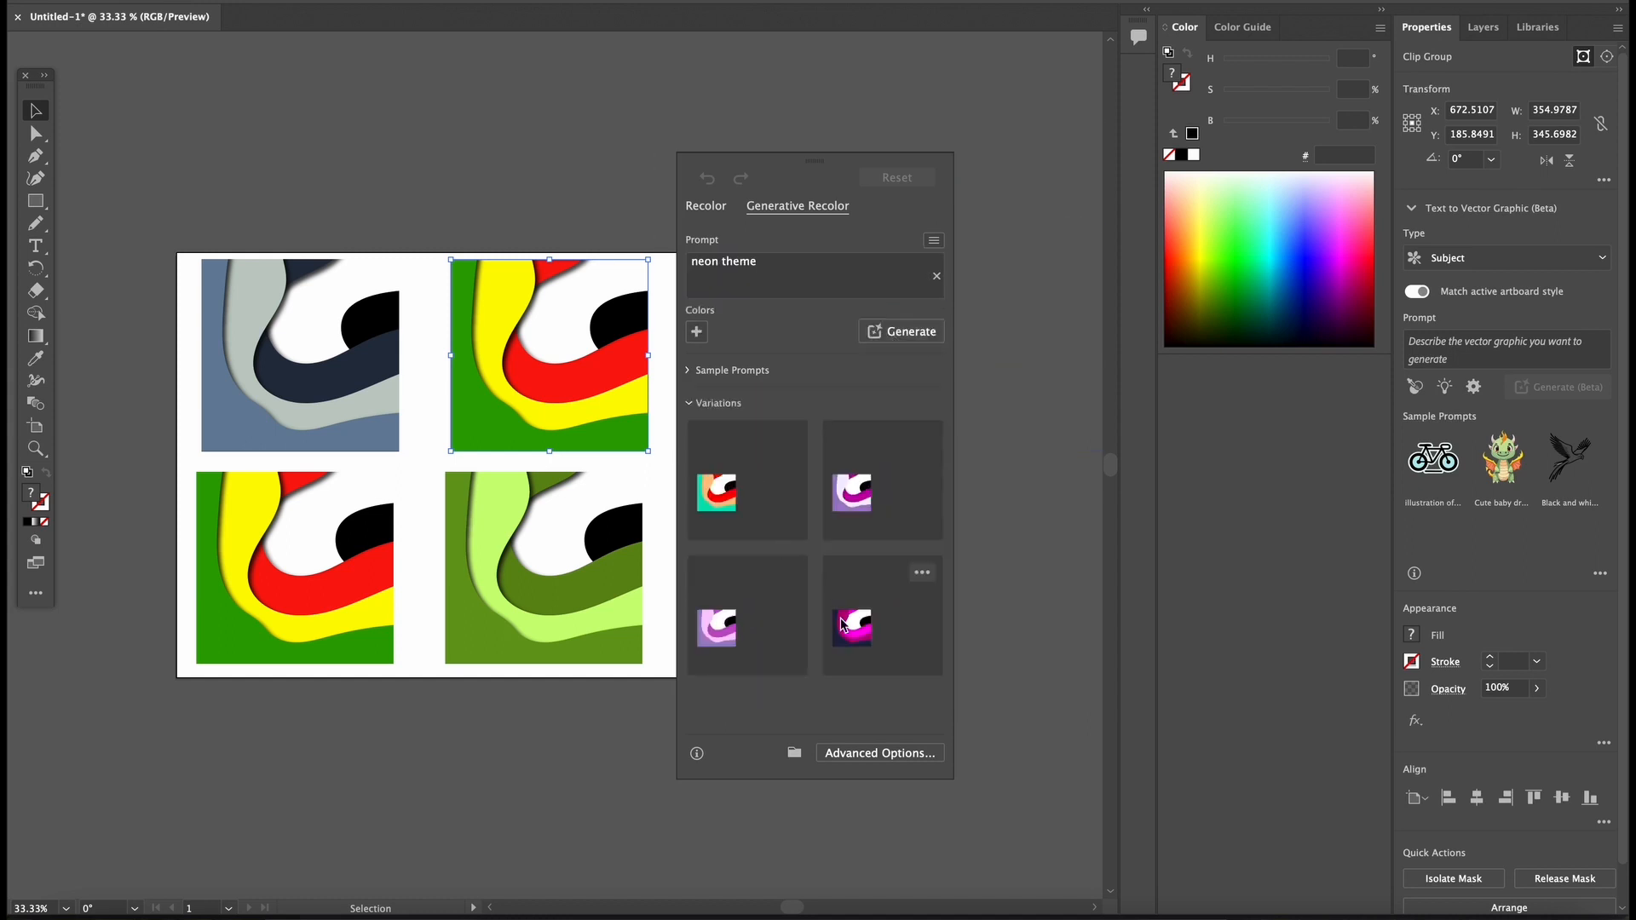
pyautogui.click(841, 625)
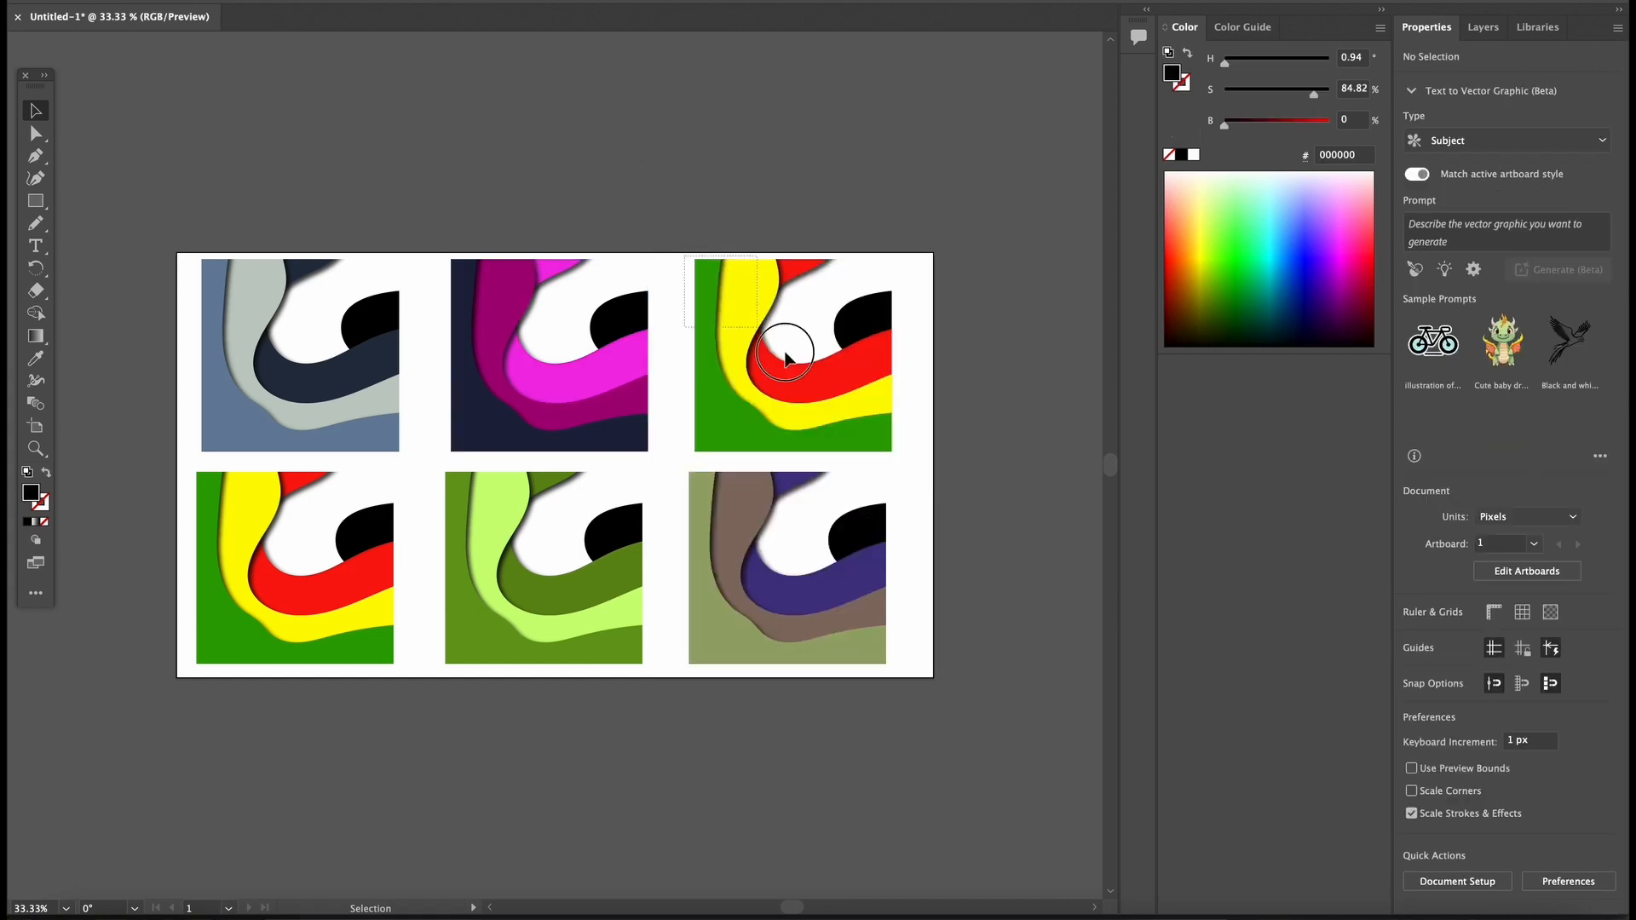
# Recolor the right square of the upper row with Generative Recolor, using the prompt "disco lights" and the first, pink-and-navy variation
pyautogui.click(782, 351)
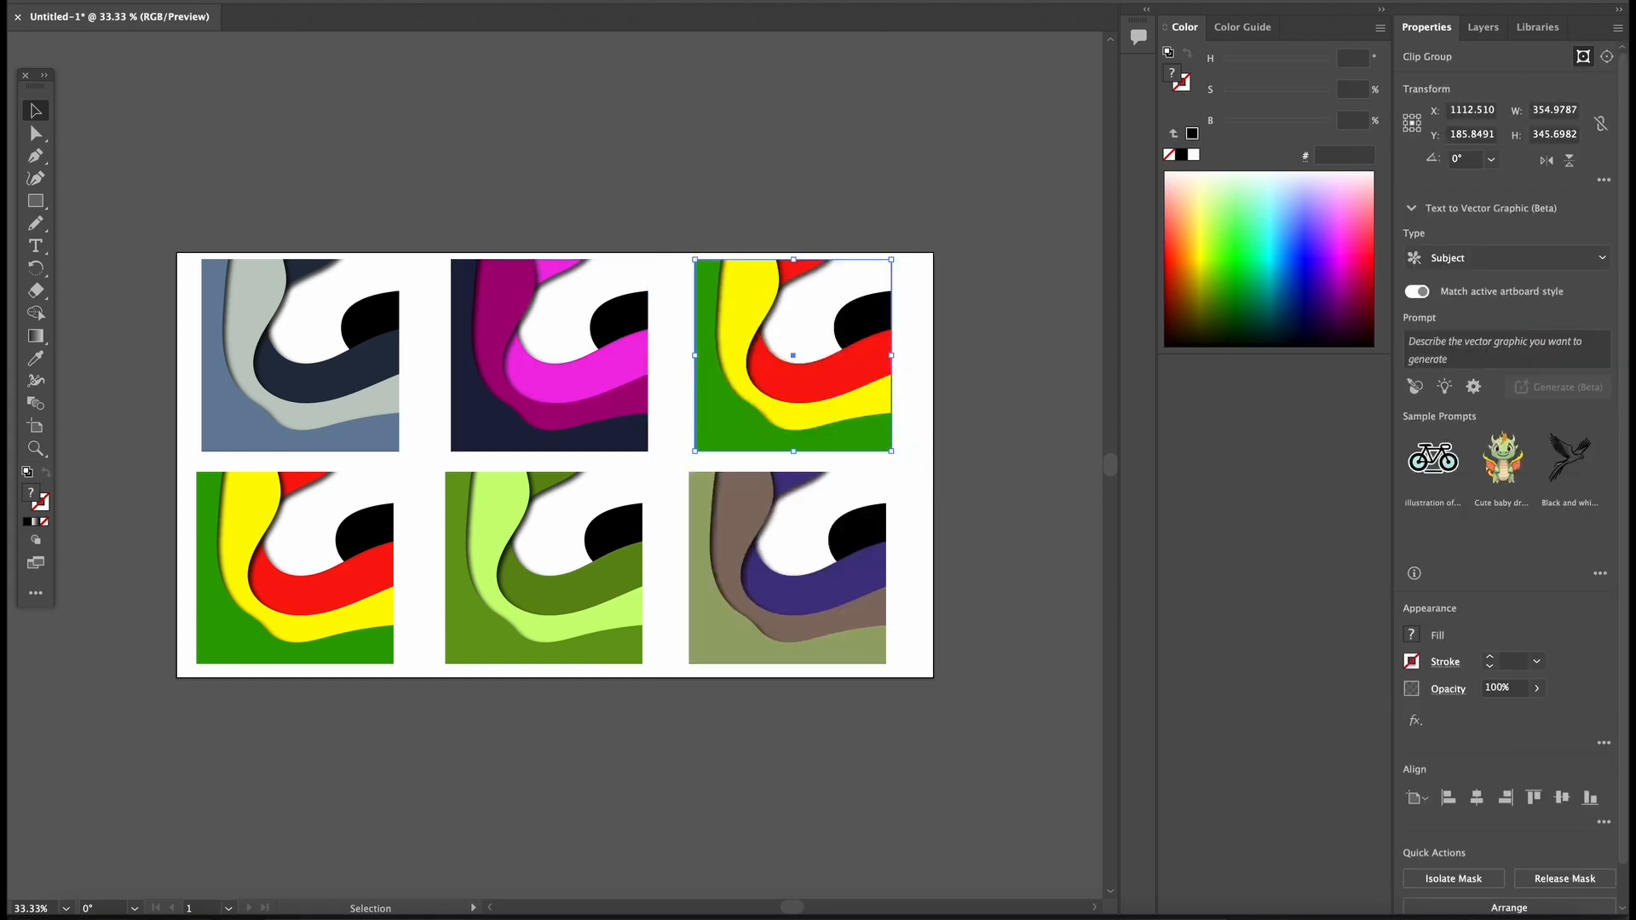
pyautogui.click(256, 3)
pyautogui.moveTo(292, 322)
pyautogui.click(585, 325)
pyautogui.click(519, 208)
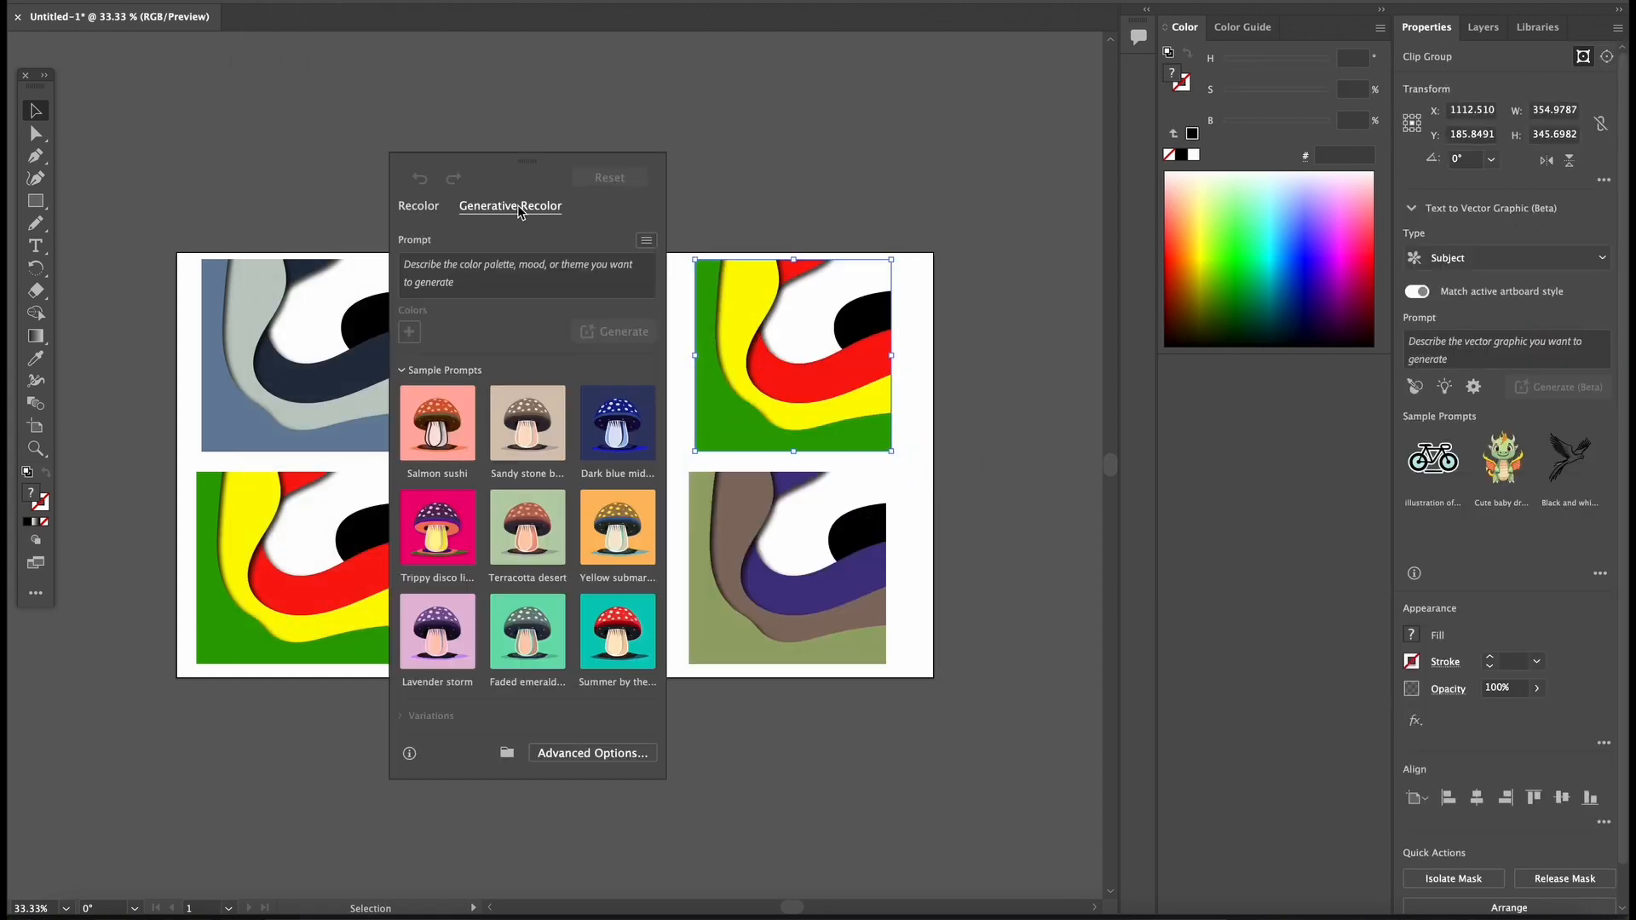
pyautogui.click(503, 280)
pyautogui.click(609, 332)
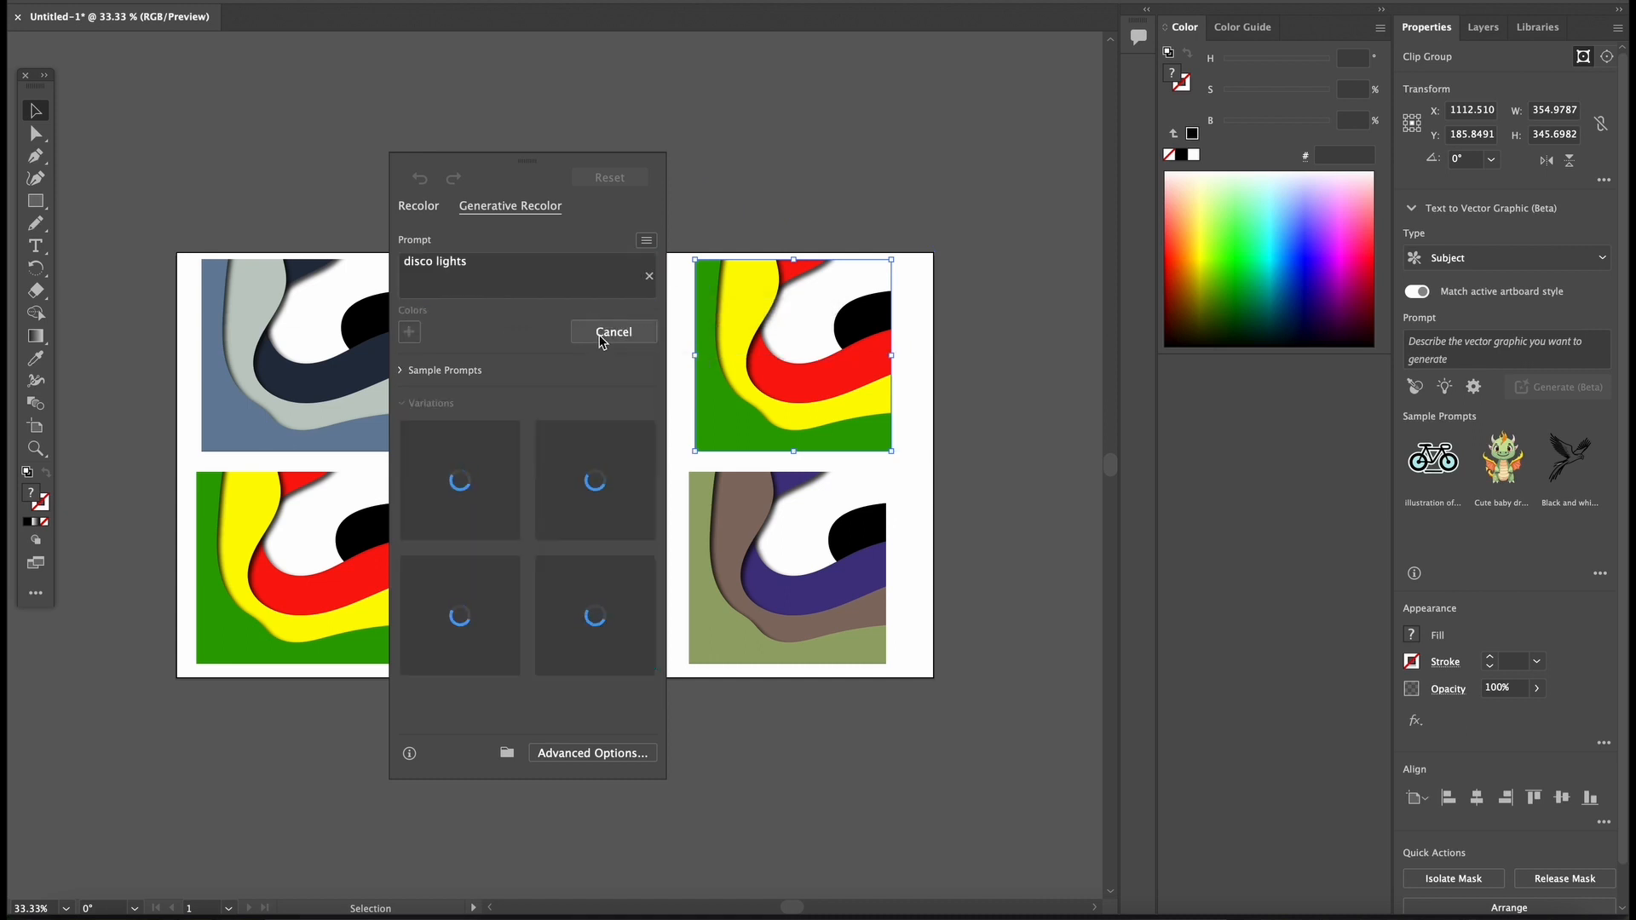
pyautogui.click(433, 501)
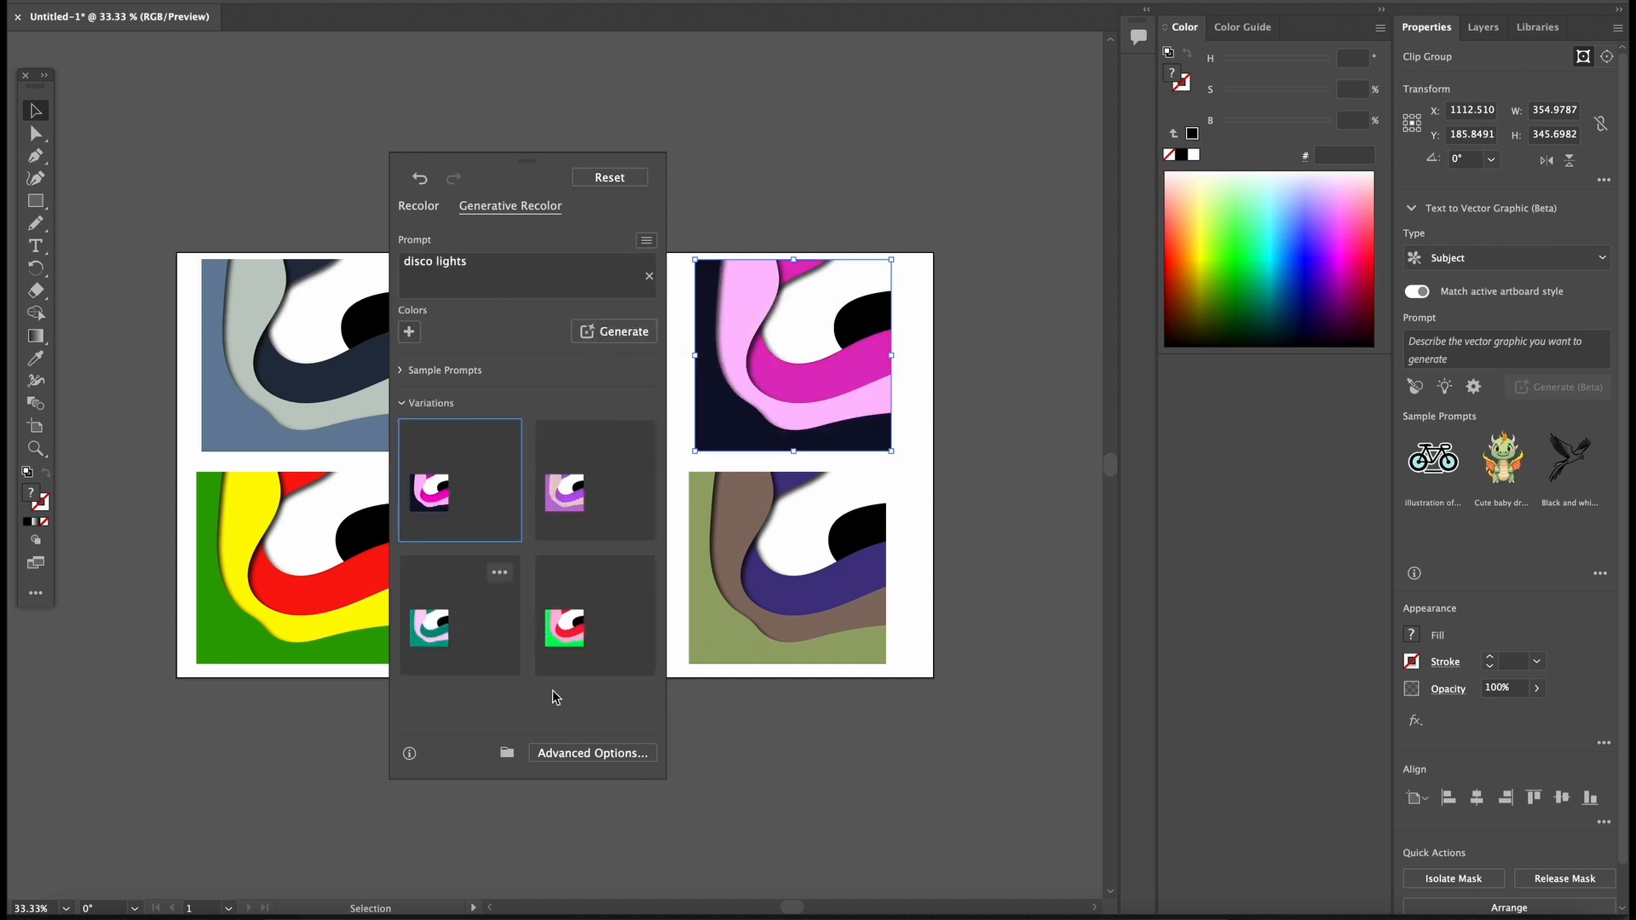
pyautogui.click(775, 168)
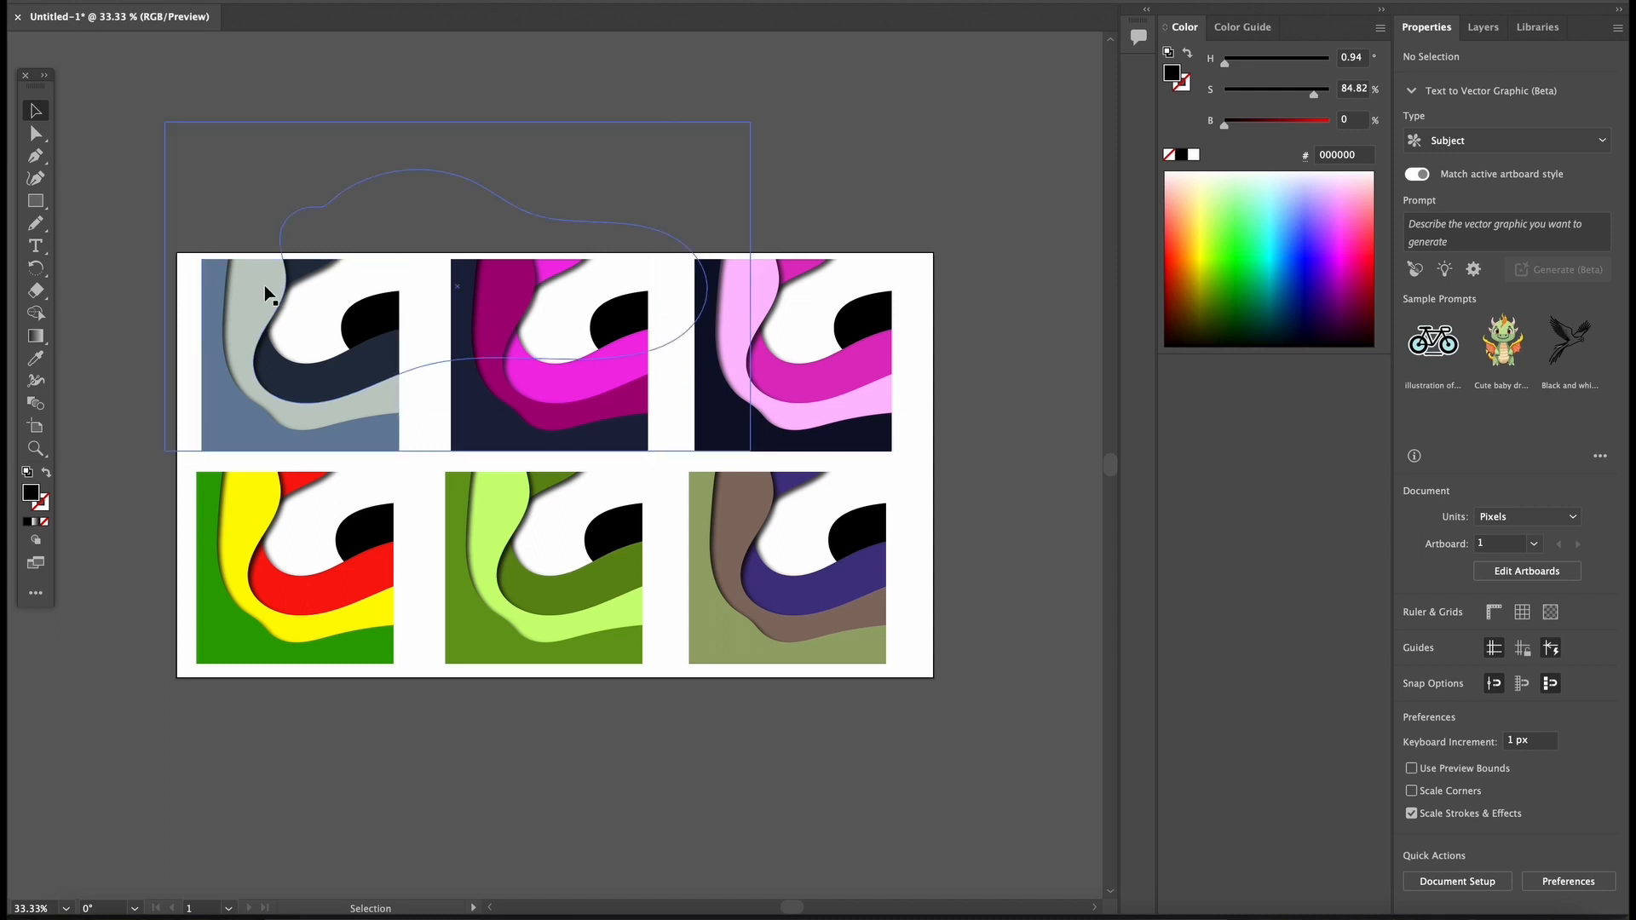
# Draw a 1366 × 768 px rectangle covering the whole artboard and fill it with the light gray swatch CCCCCC
pyautogui.press('m')
pyautogui.moveTo(177, 253); pyautogui.dragTo(934, 677)
pyautogui.click(1411, 635)
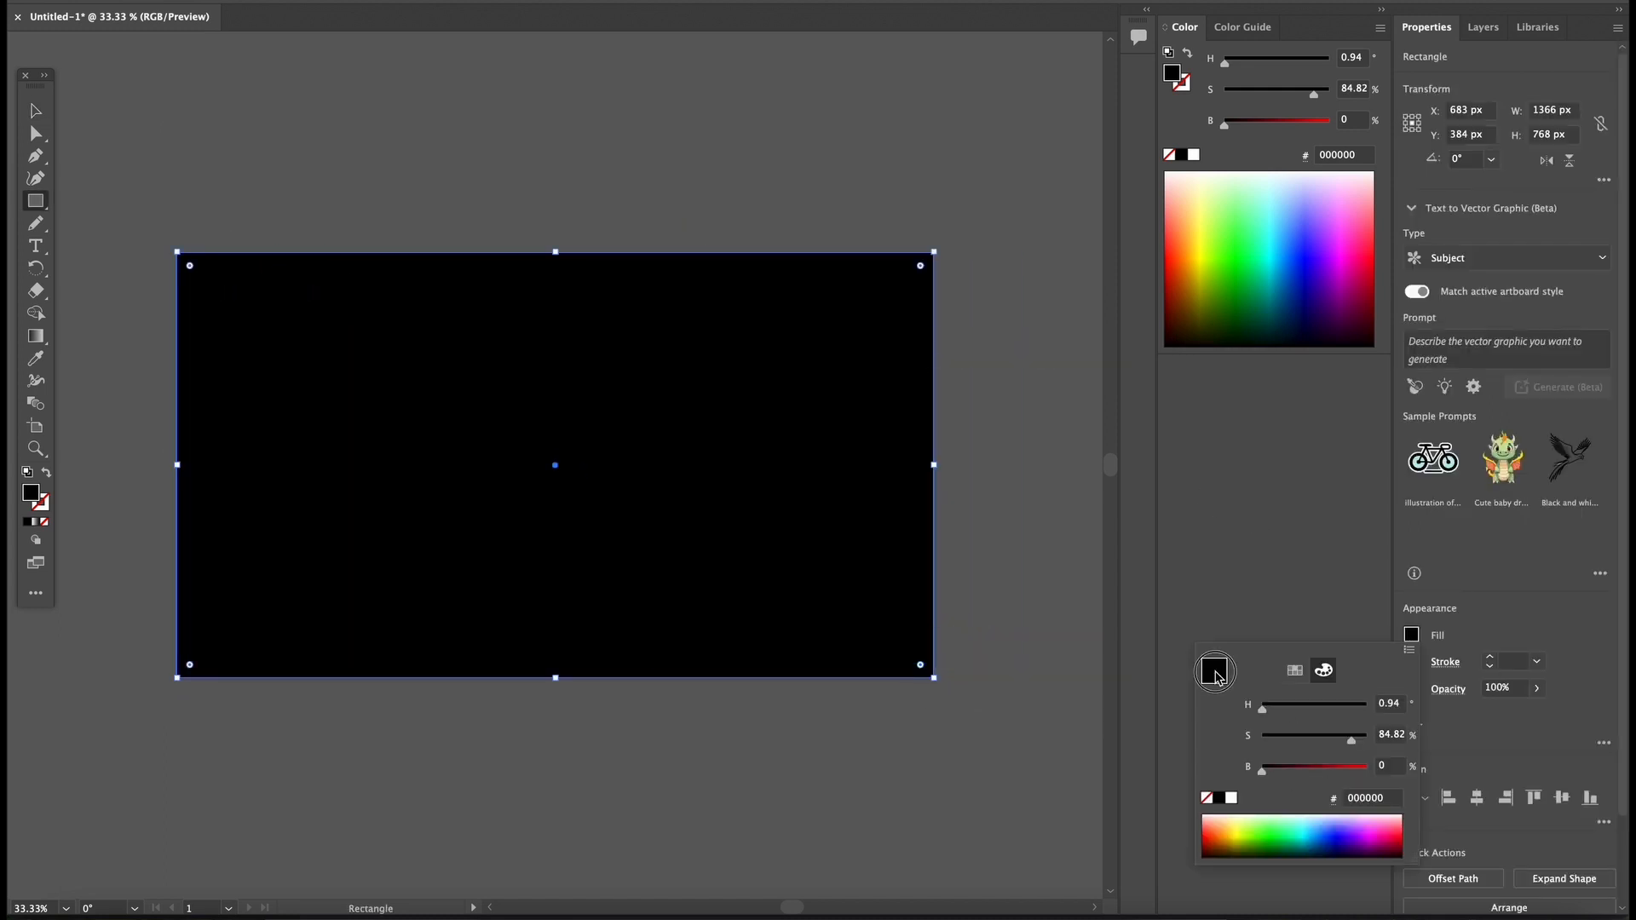
pyautogui.click(1295, 670)
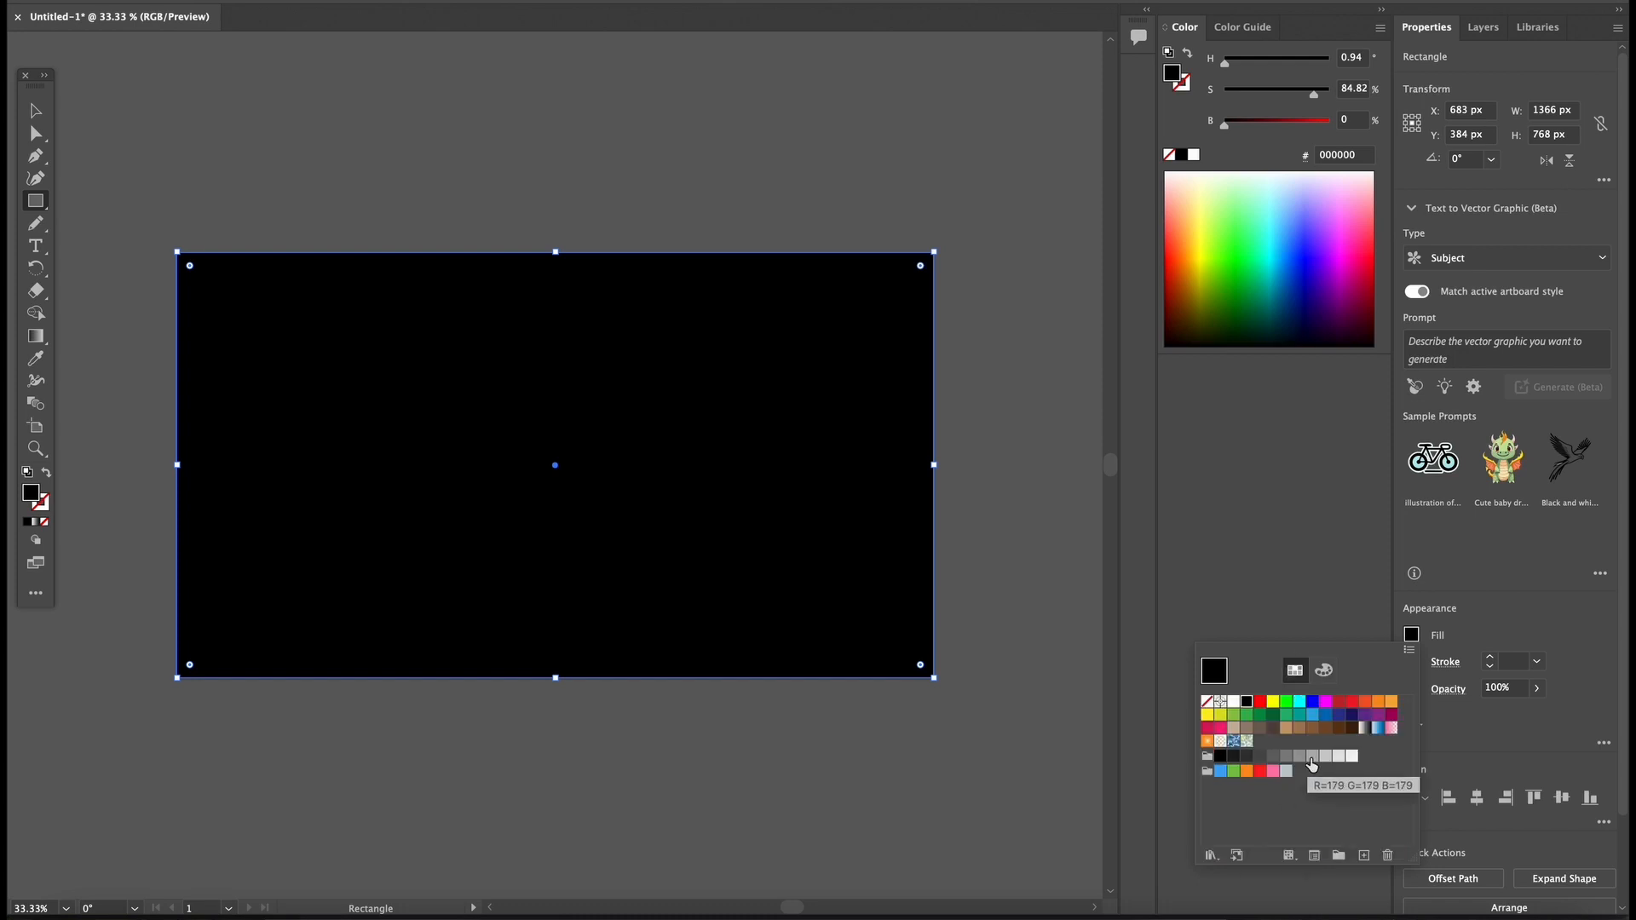
pyautogui.click(1311, 757)
pyautogui.click(1325, 757)
pyautogui.click(36, 111)
pyautogui.click(379, 326)
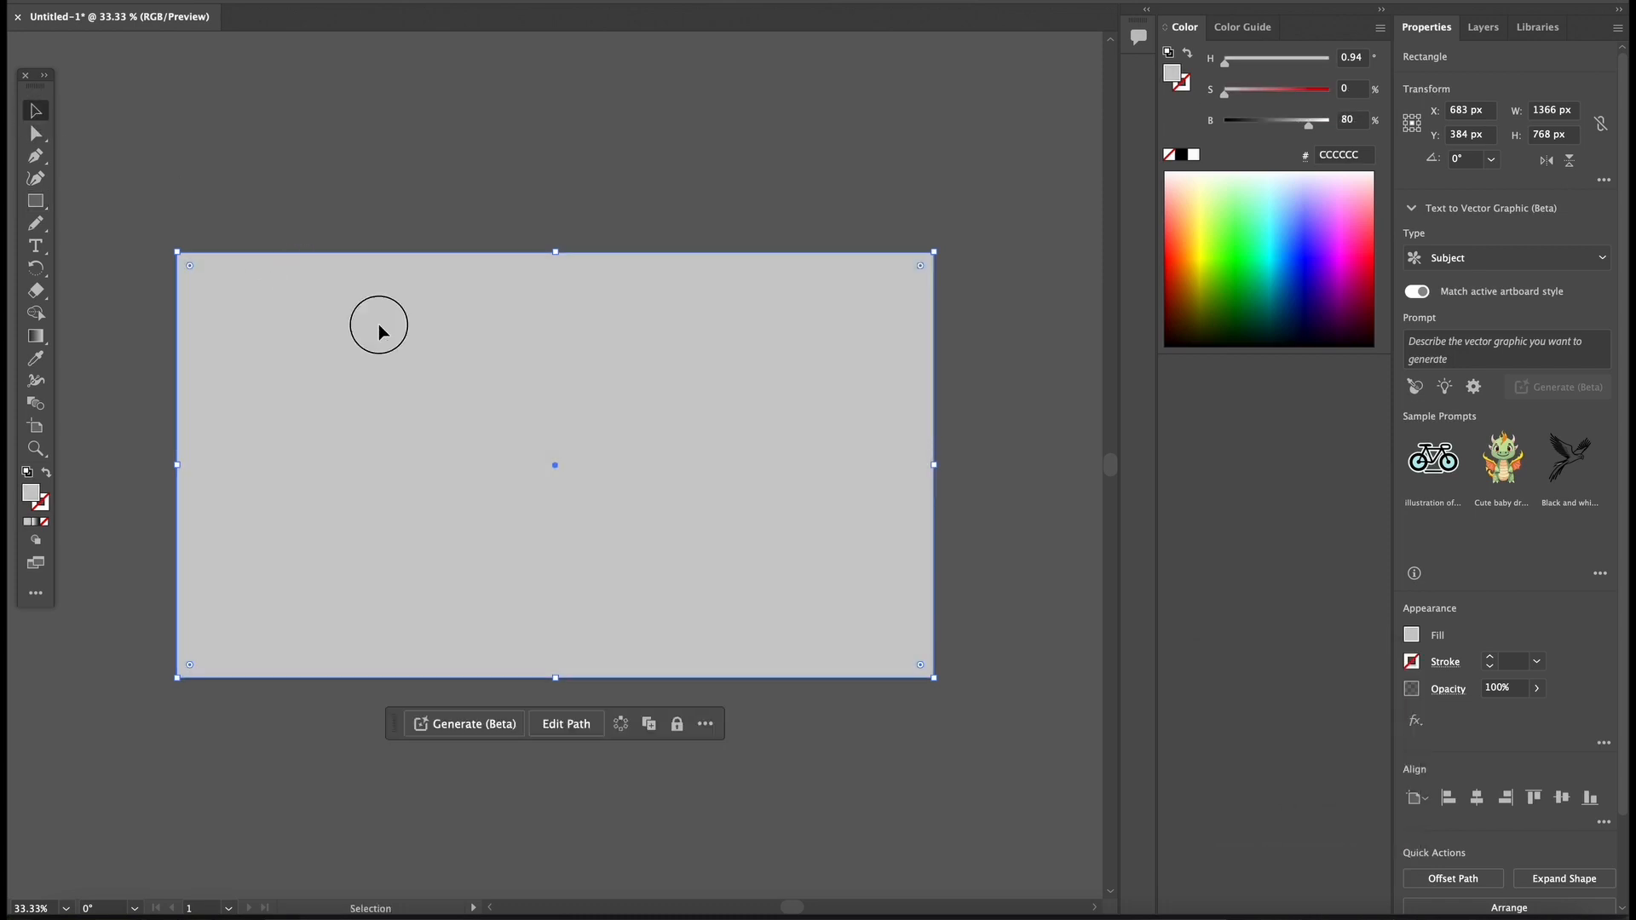
# Send the gray rectangle to the back, behind the six squares, as their background
pyautogui.scroll(-3, 1527, 770)
pyautogui.click(1527, 809)
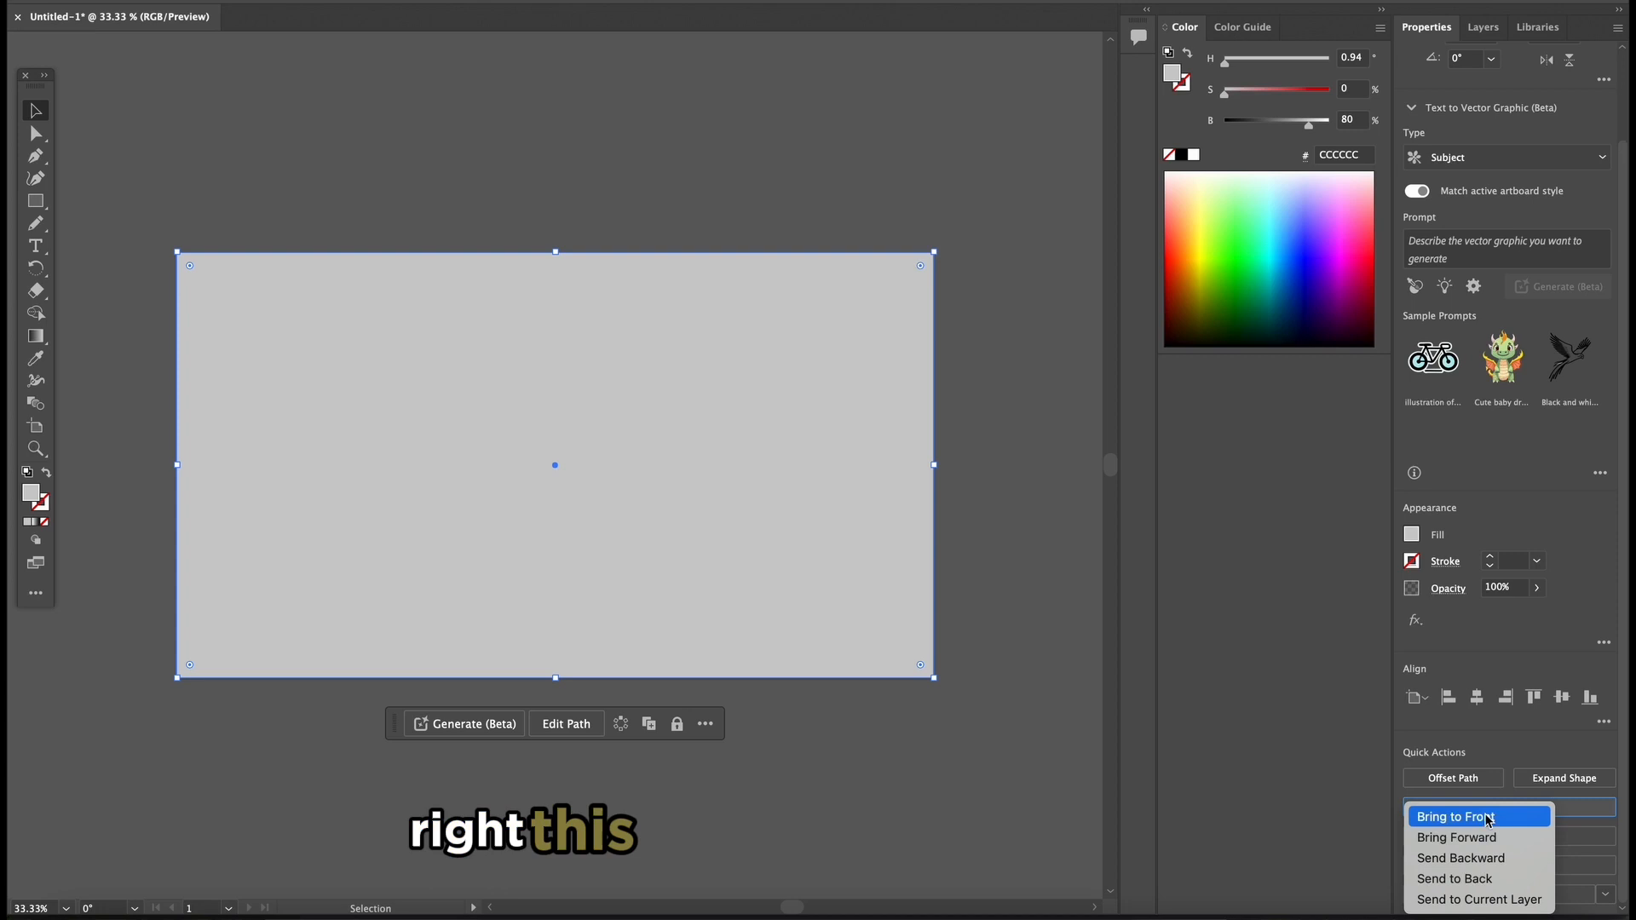
pyautogui.click(1490, 878)
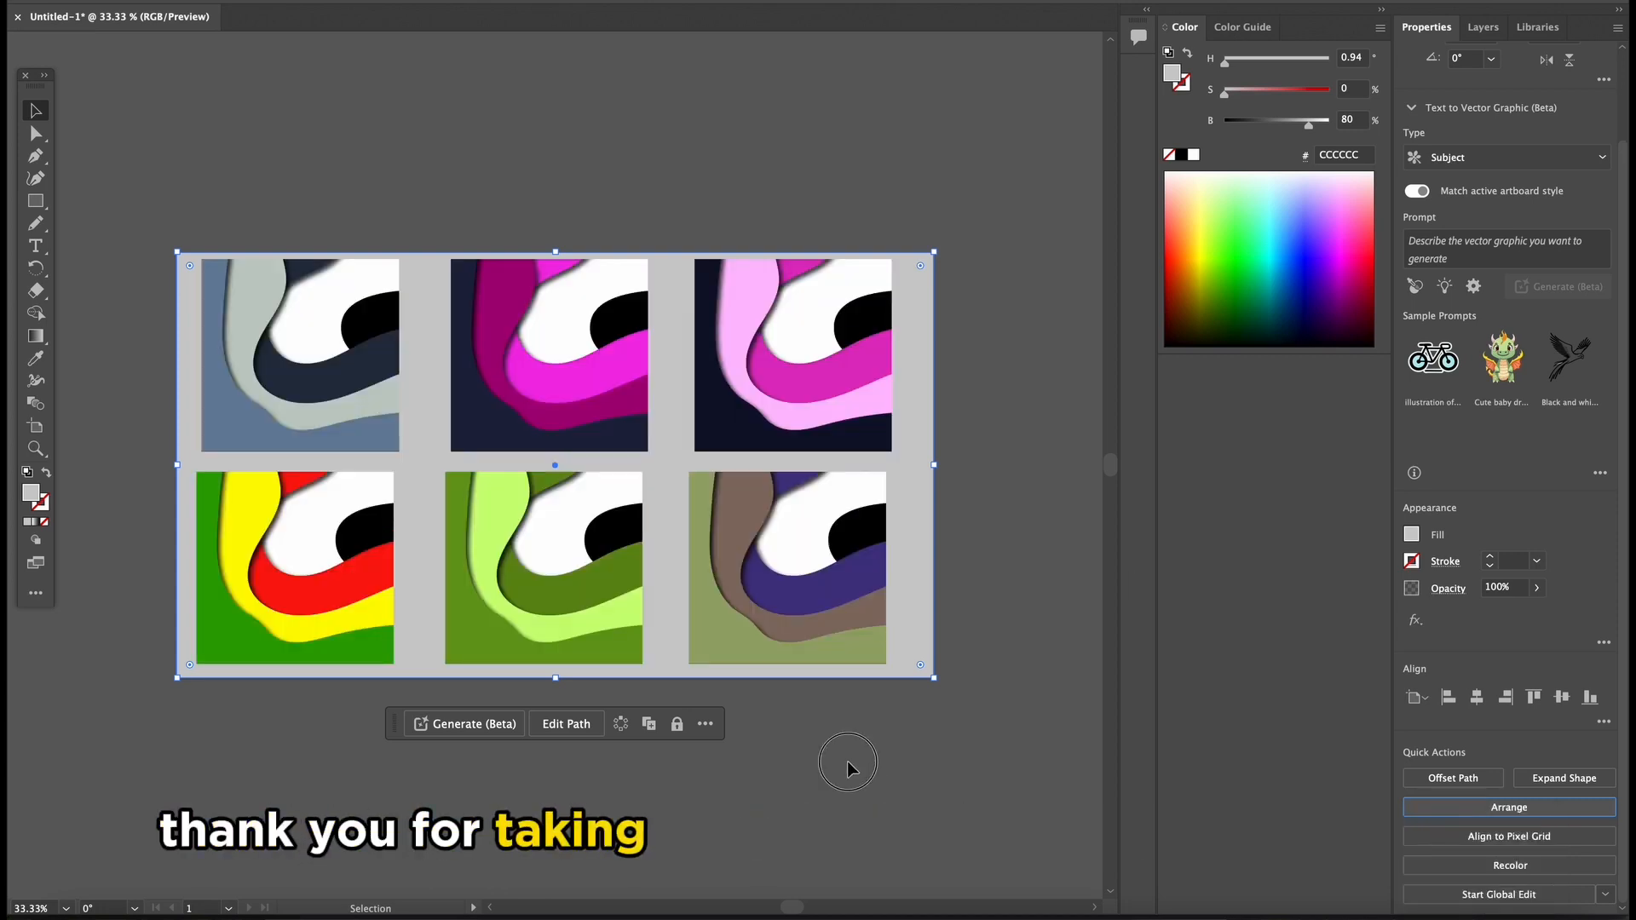